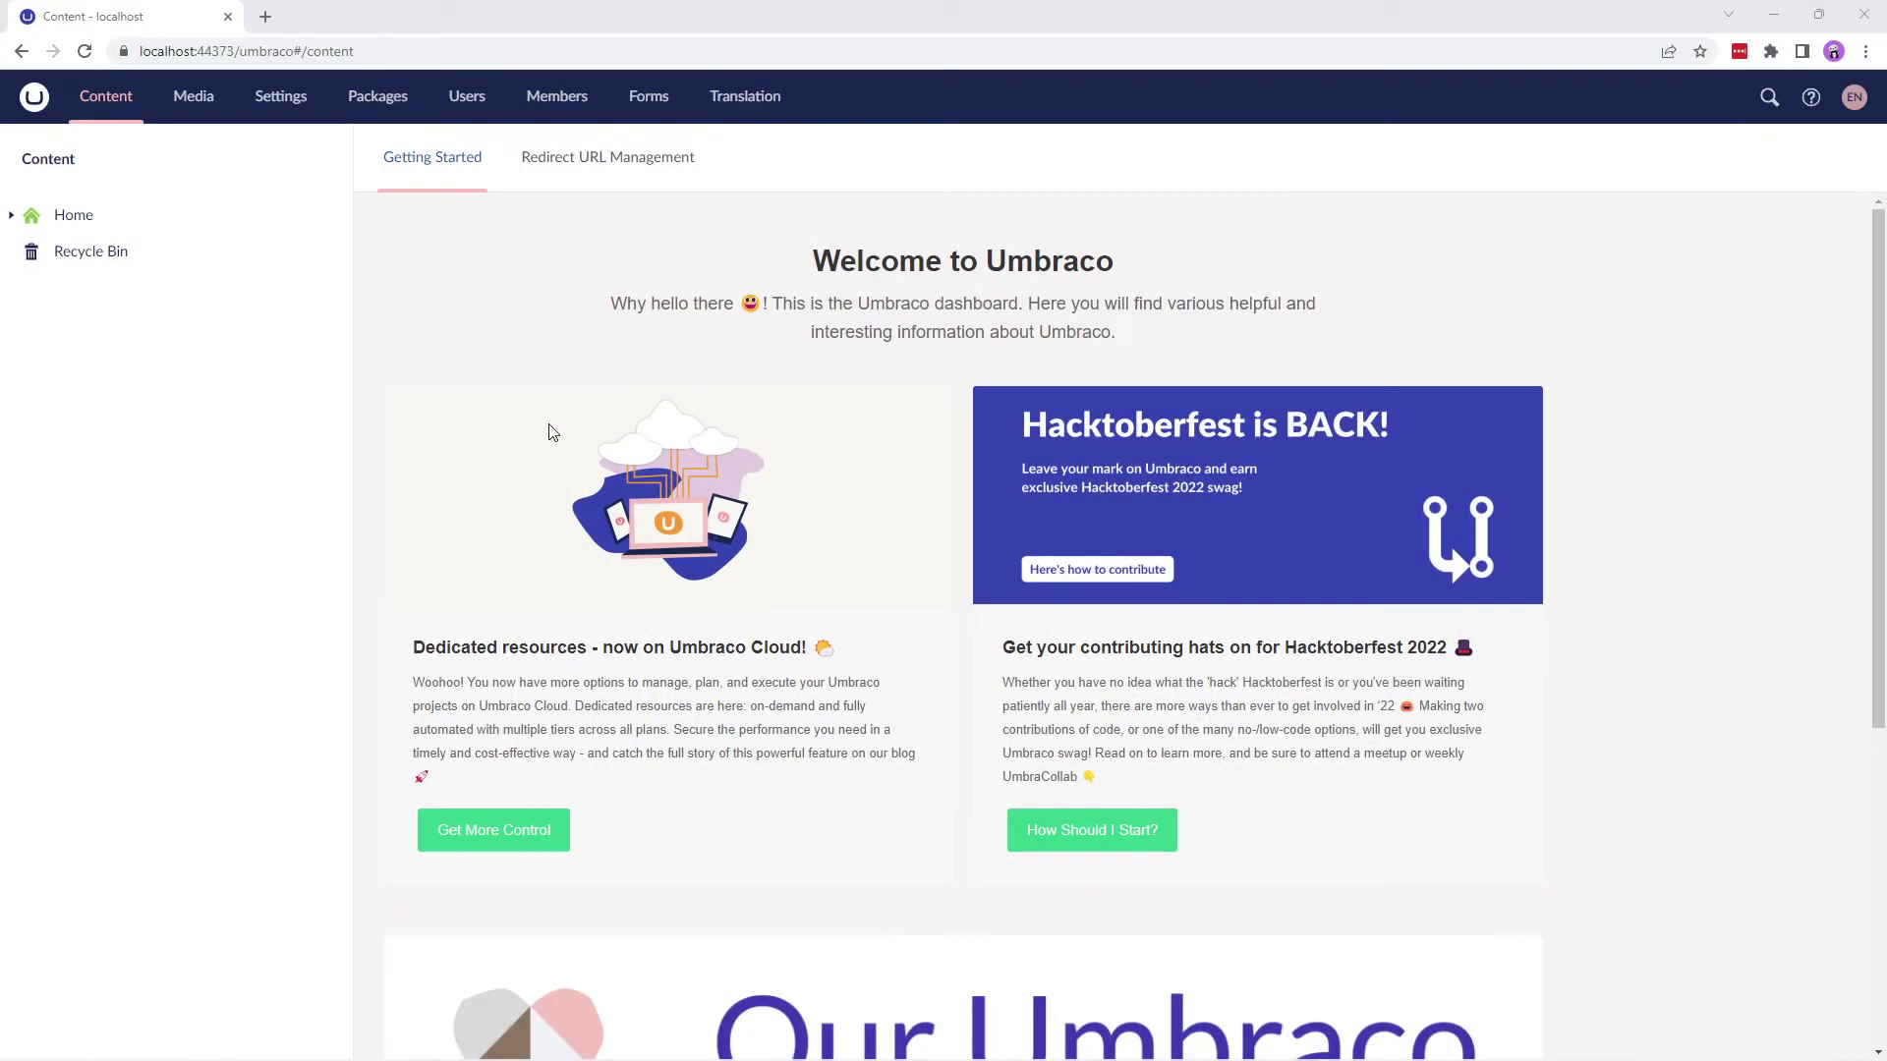
# Open the Contact Us form from the Forms section and launch its workflow configuration.
pyautogui.click(667, 103)
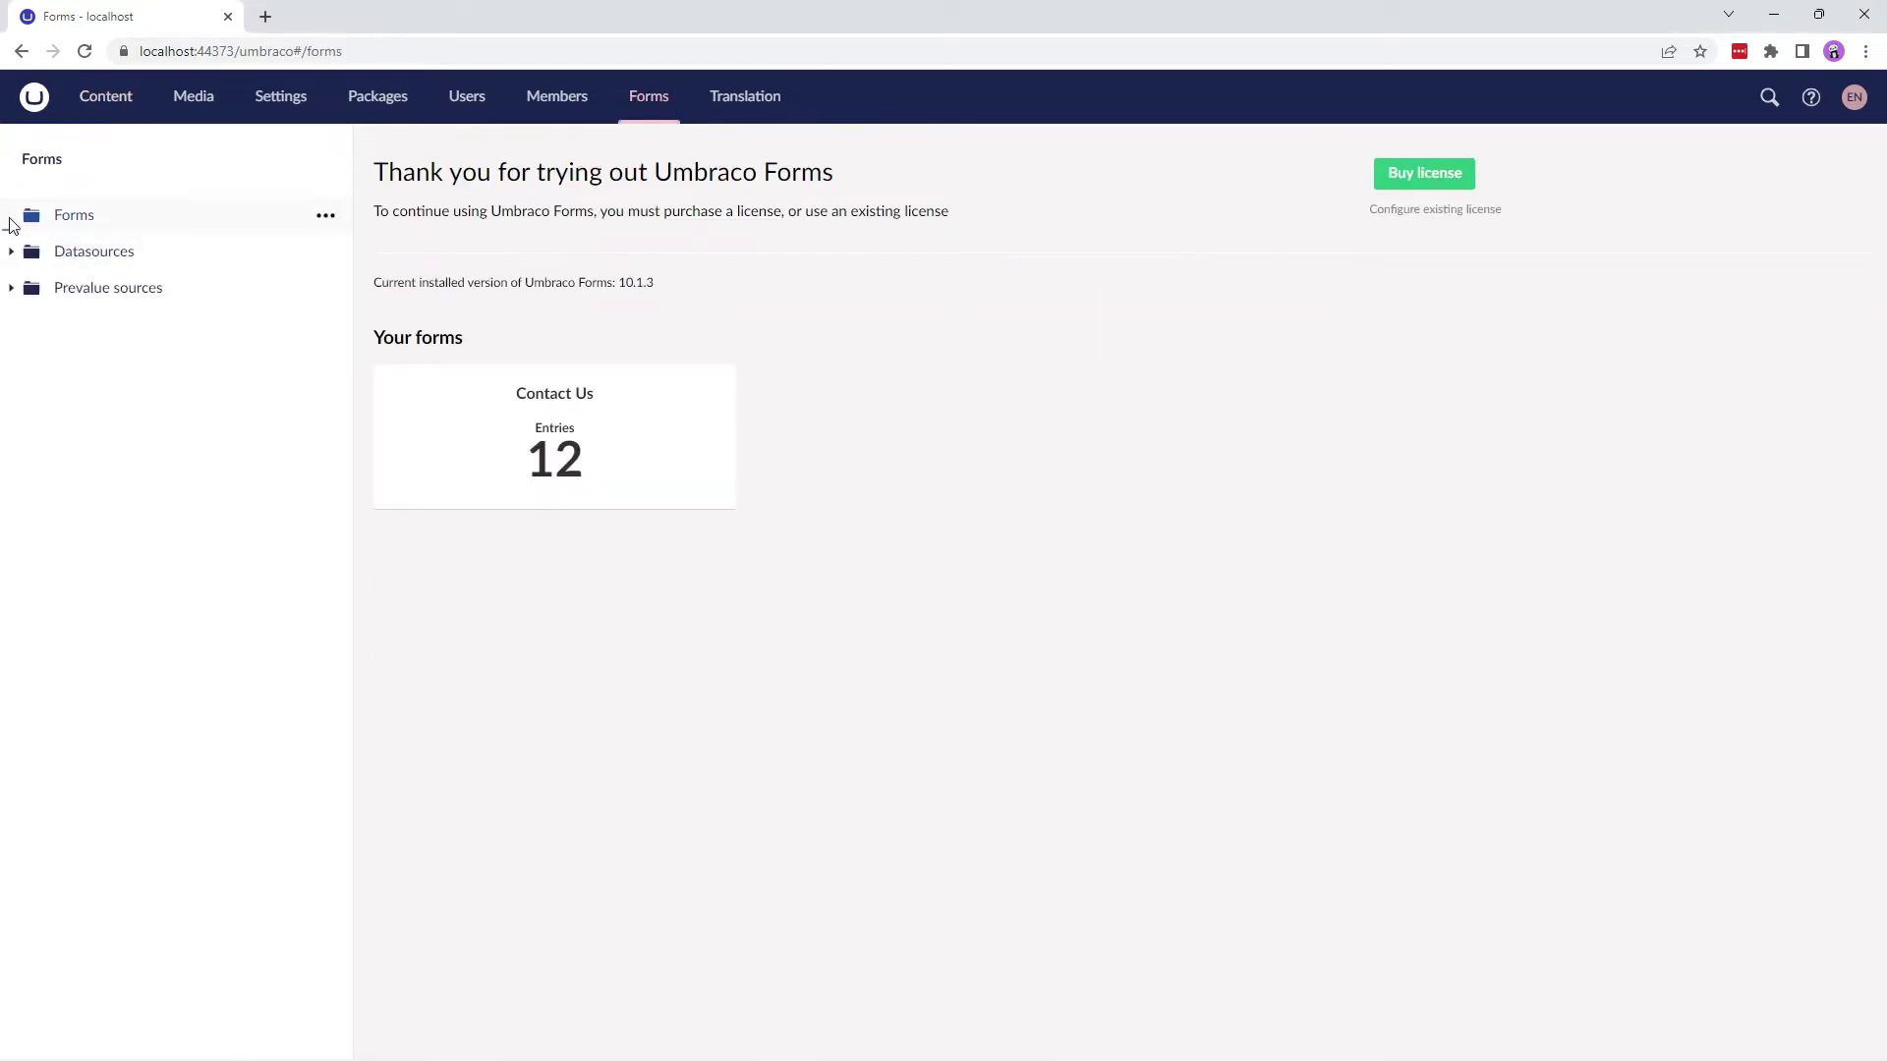
pyautogui.click(11, 215)
pyautogui.click(83, 254)
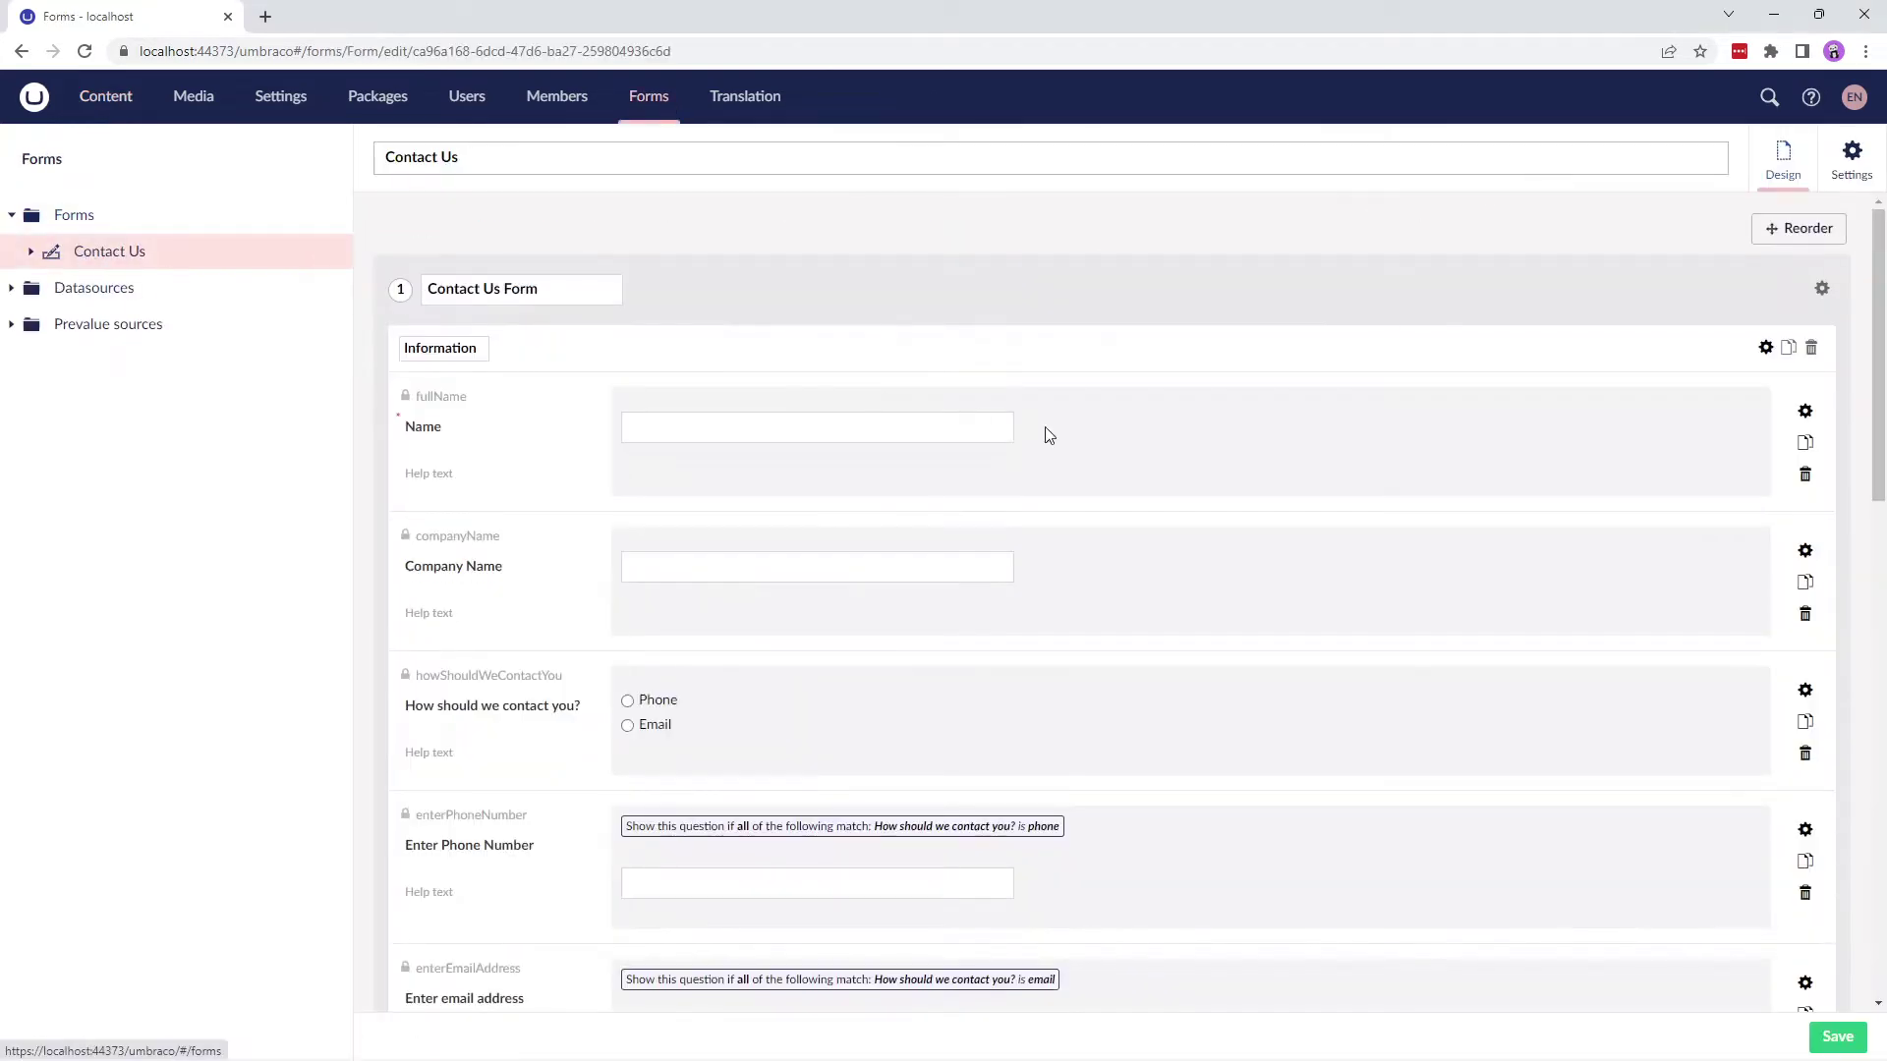
pyautogui.scroll(-6, 1049, 437)
pyautogui.scroll(-8, 1051, 442)
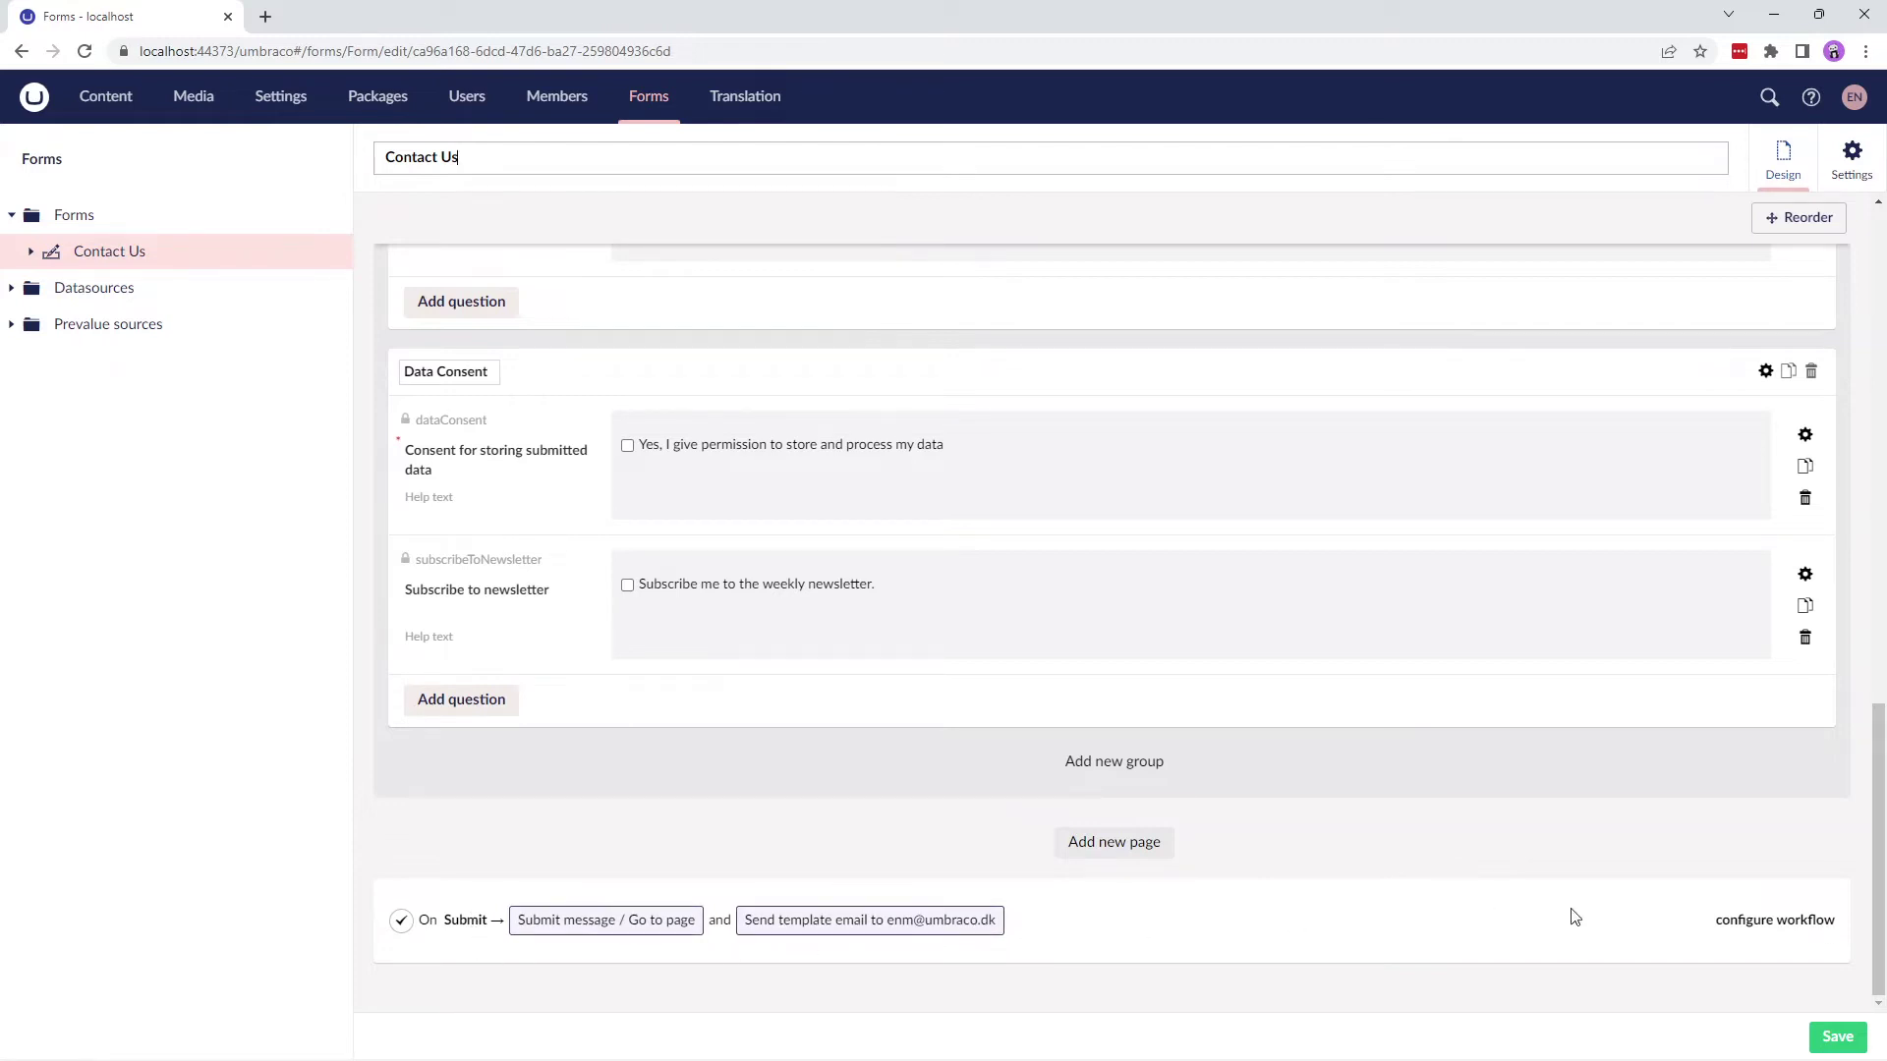
pyautogui.click(1784, 921)
# Open the workflows overview and review the Submit message workflow's settings without changes.
pyautogui.click(1778, 921)
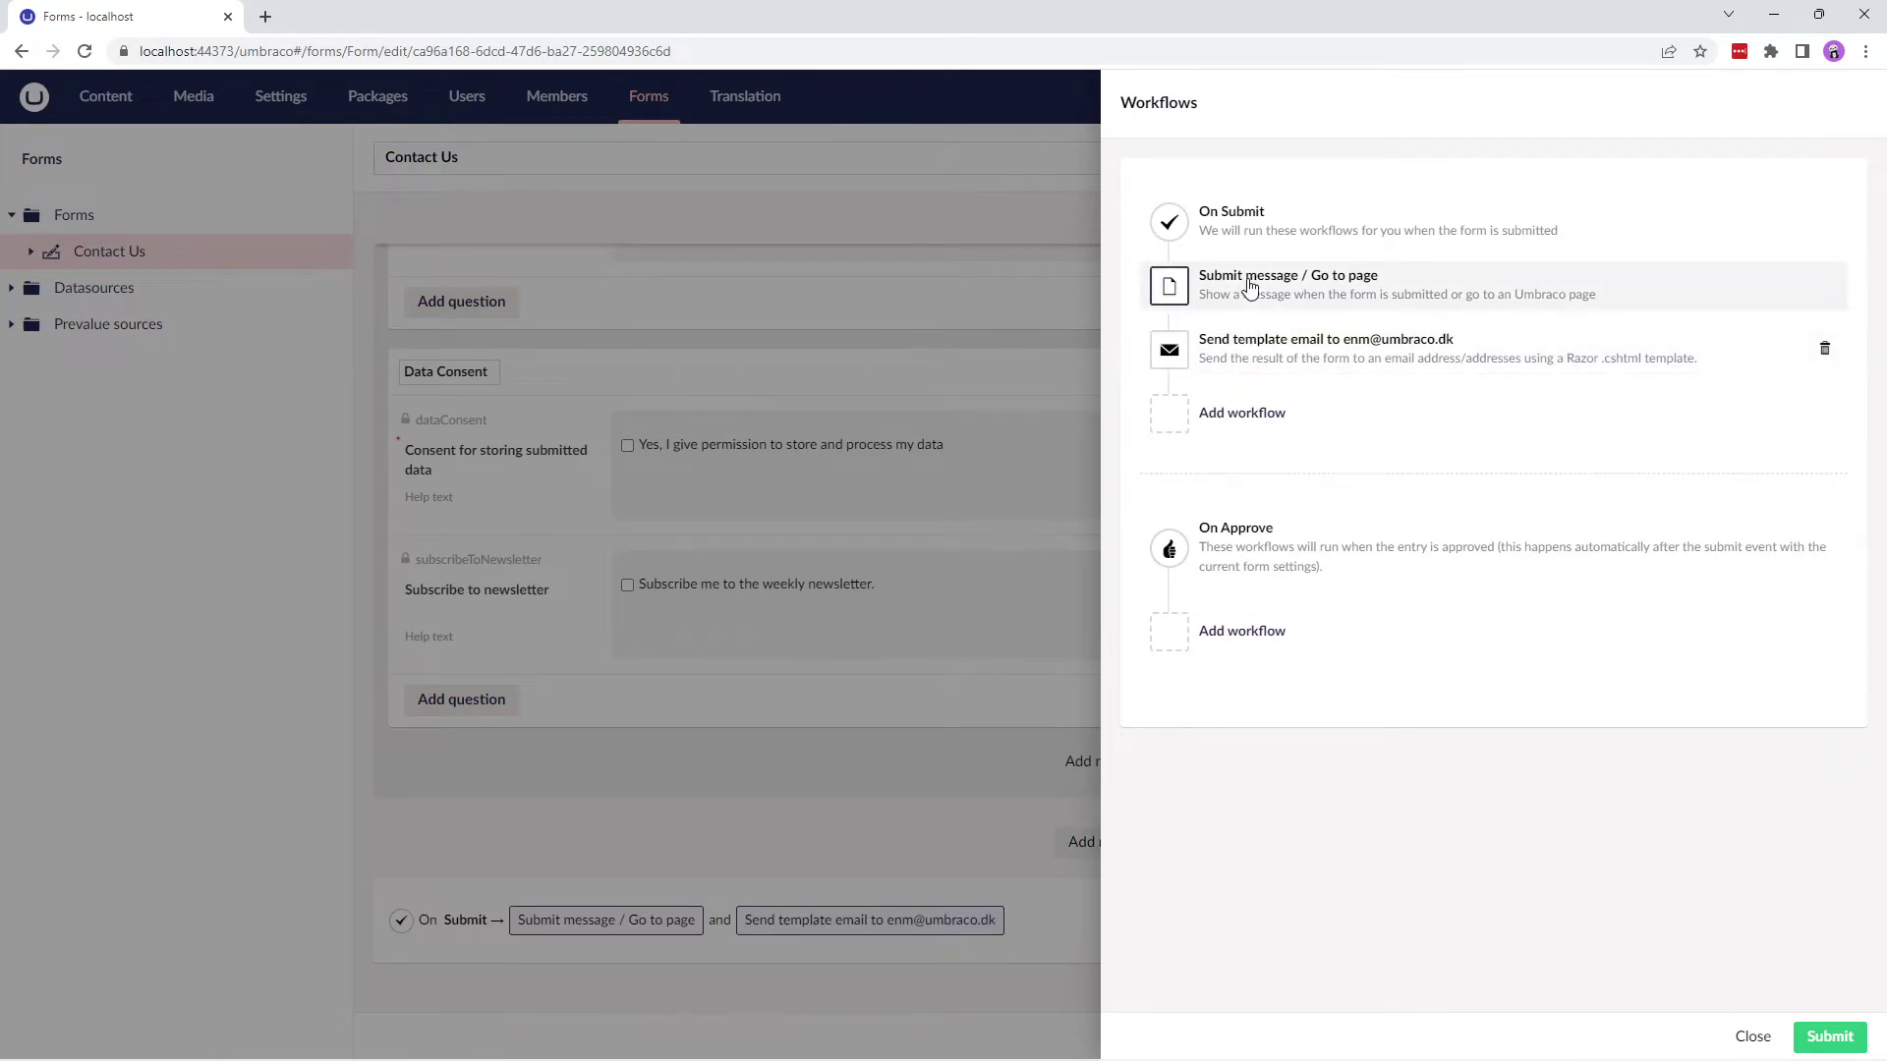
pyautogui.click(1250, 287)
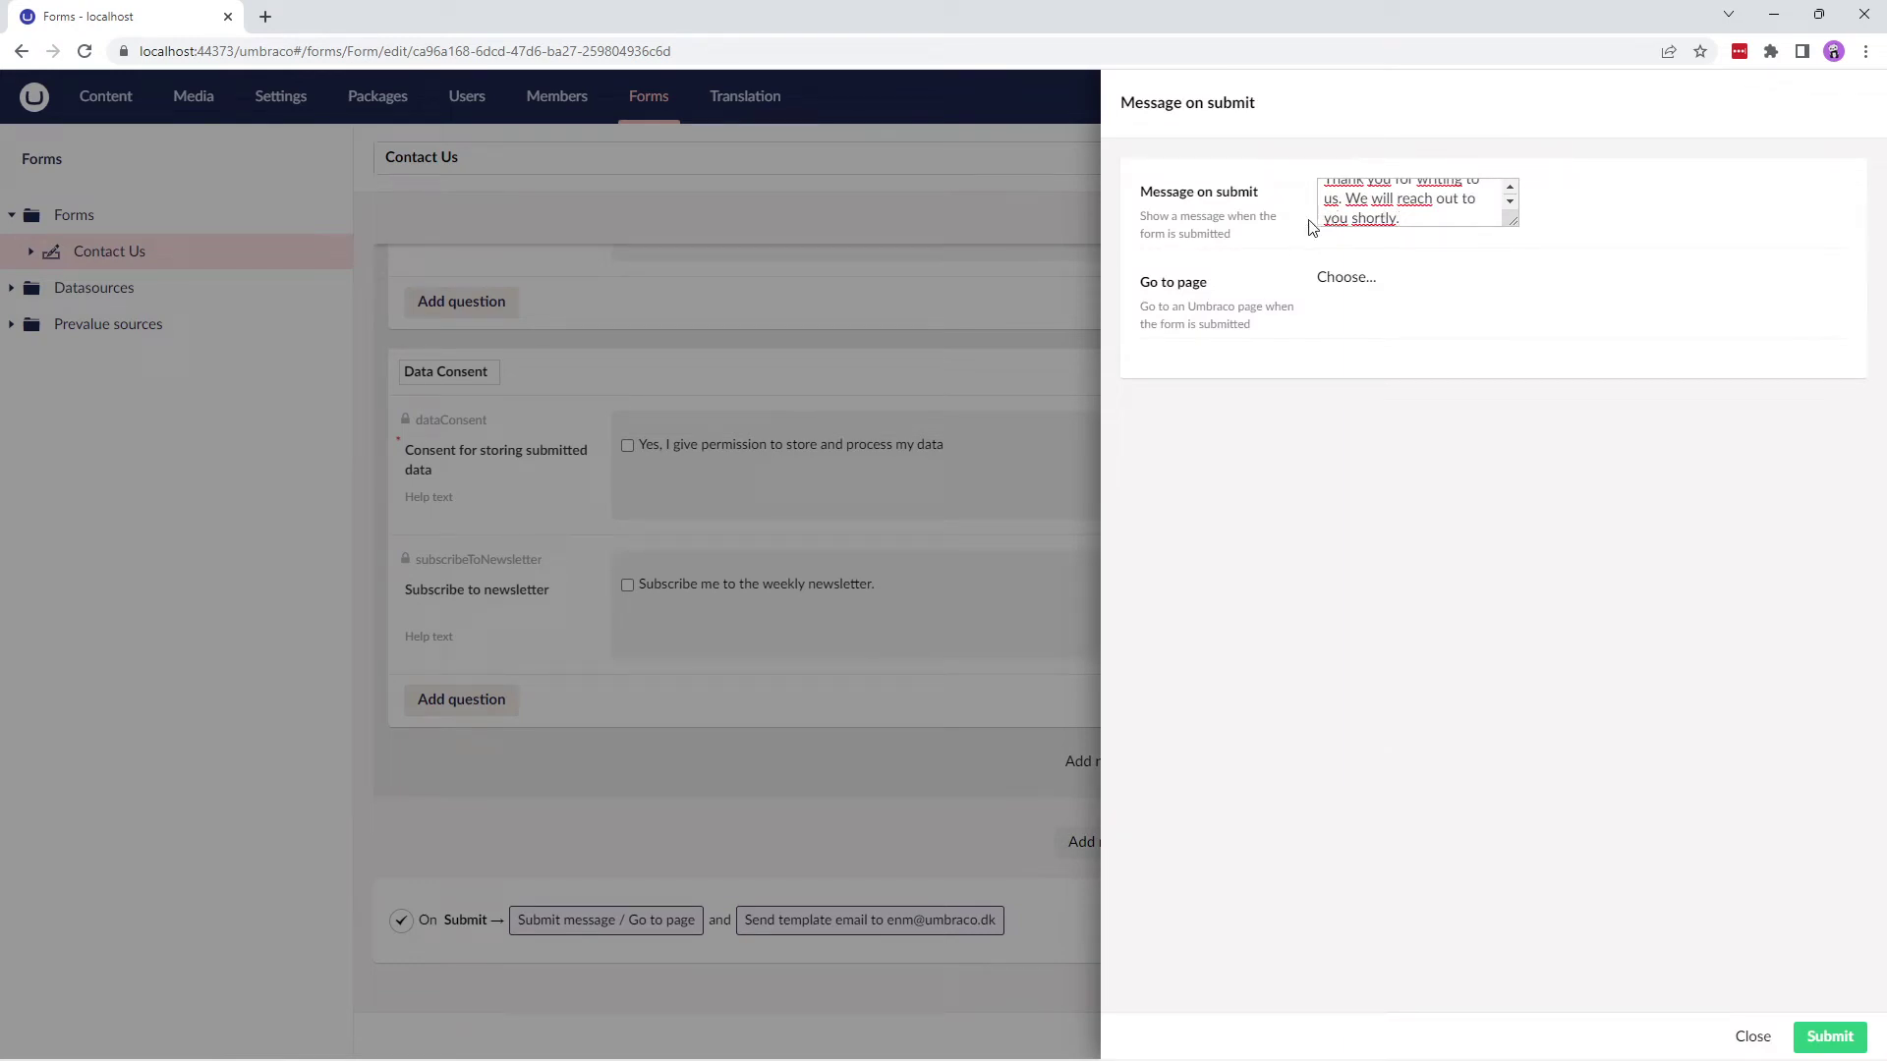
pyautogui.click(1750, 1038)
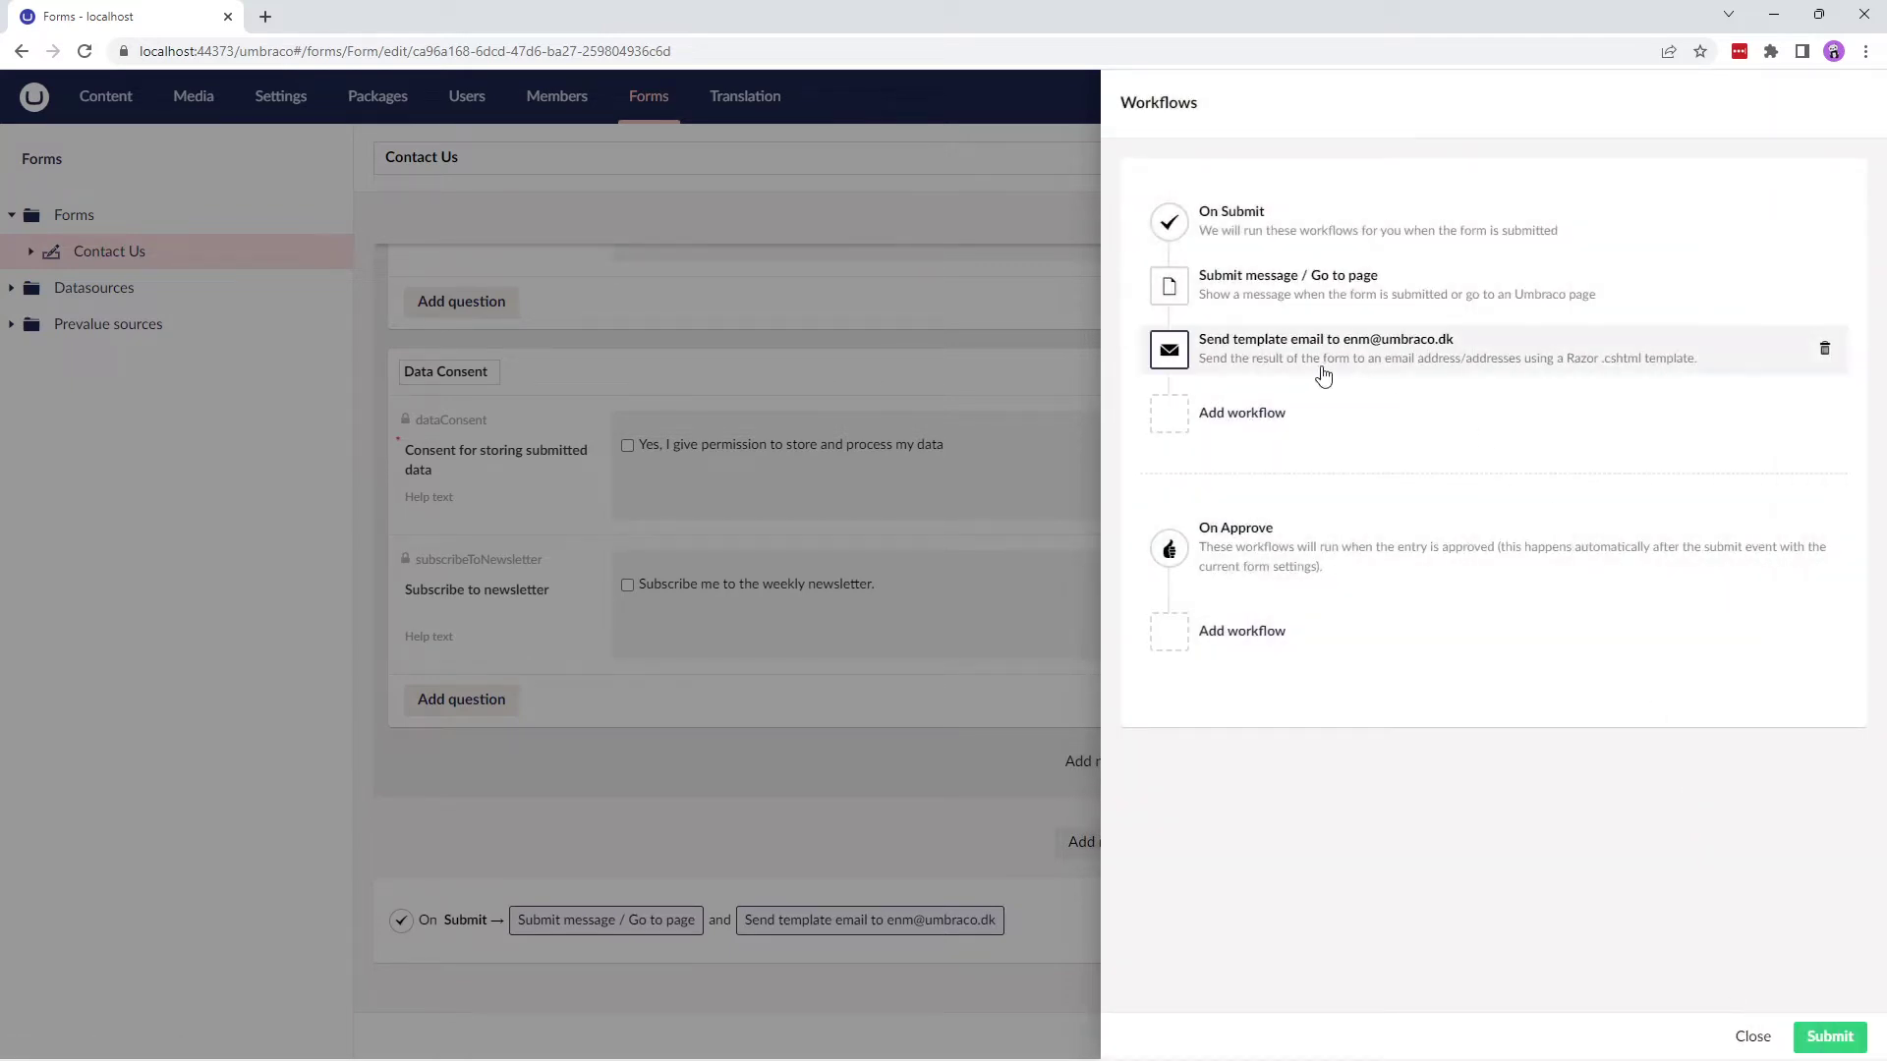
# Review the Send template email workflow's settings and close them unchanged.
pyautogui.click(1275, 350)
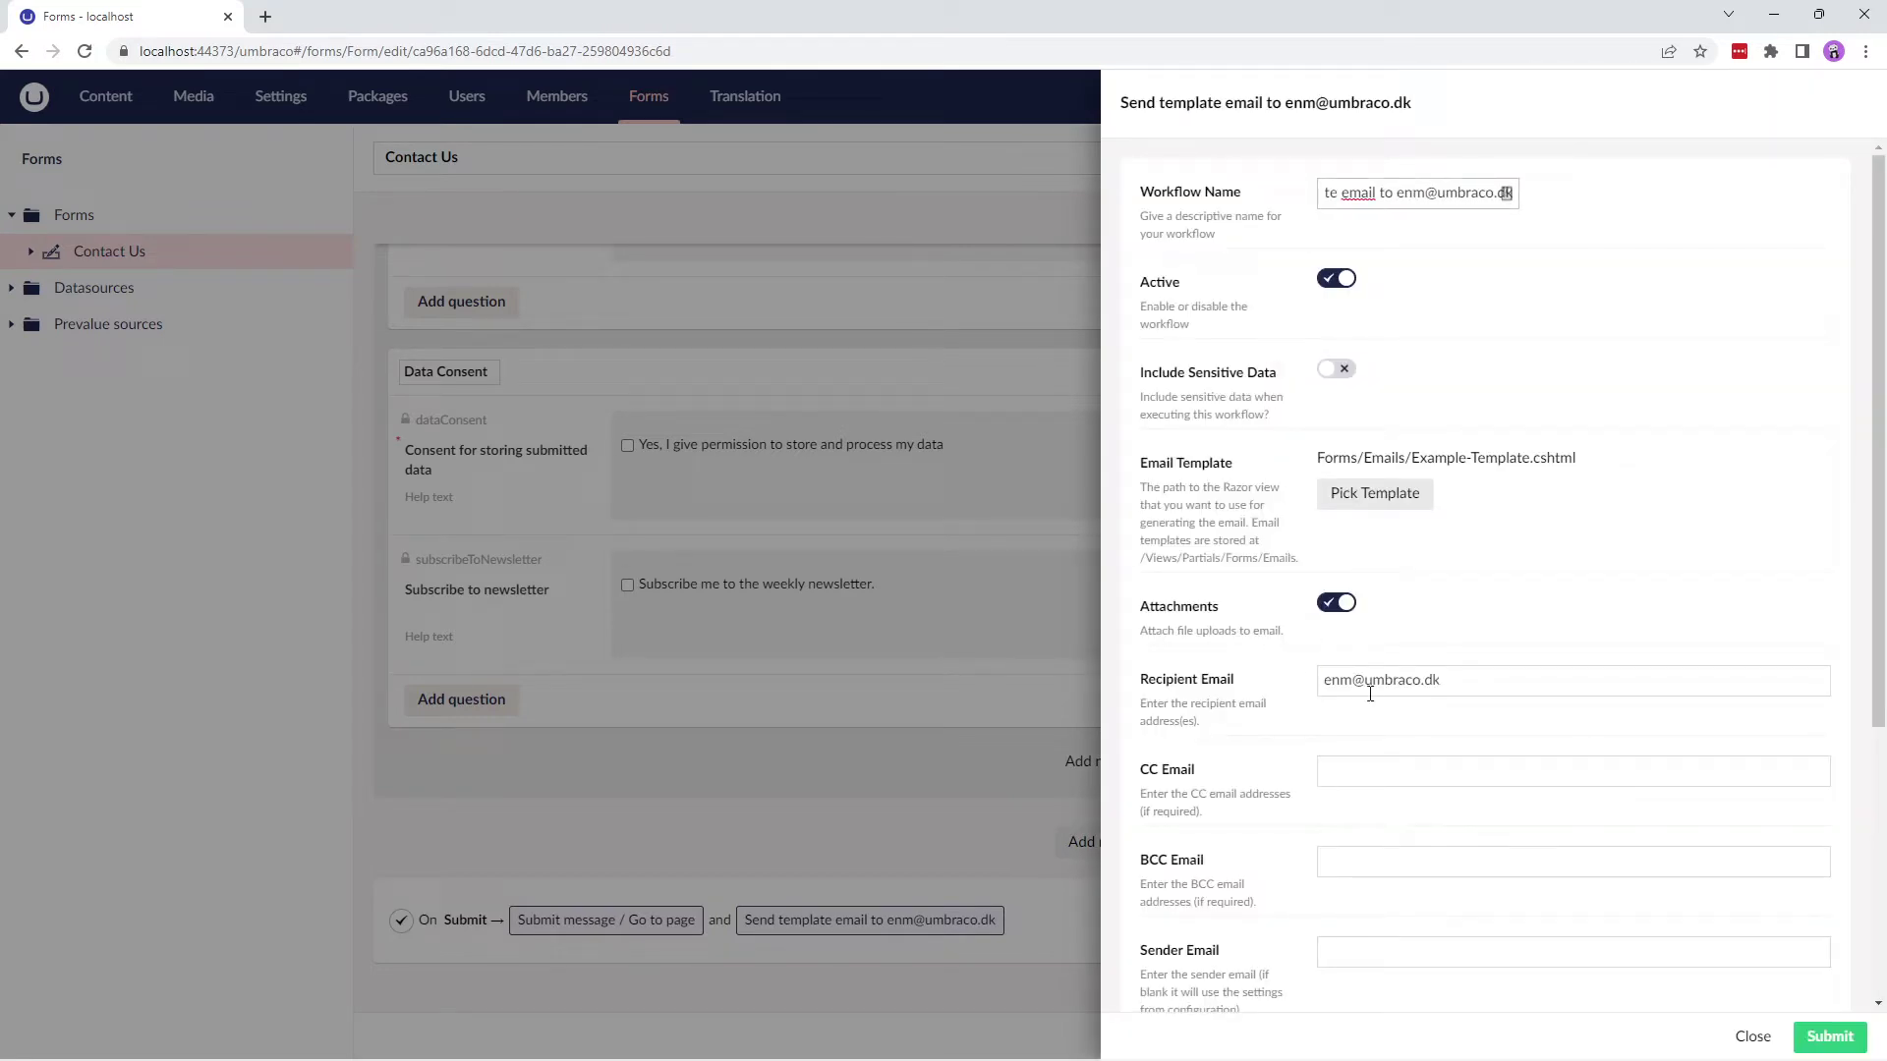
pyautogui.scroll(-4, 1564, 668)
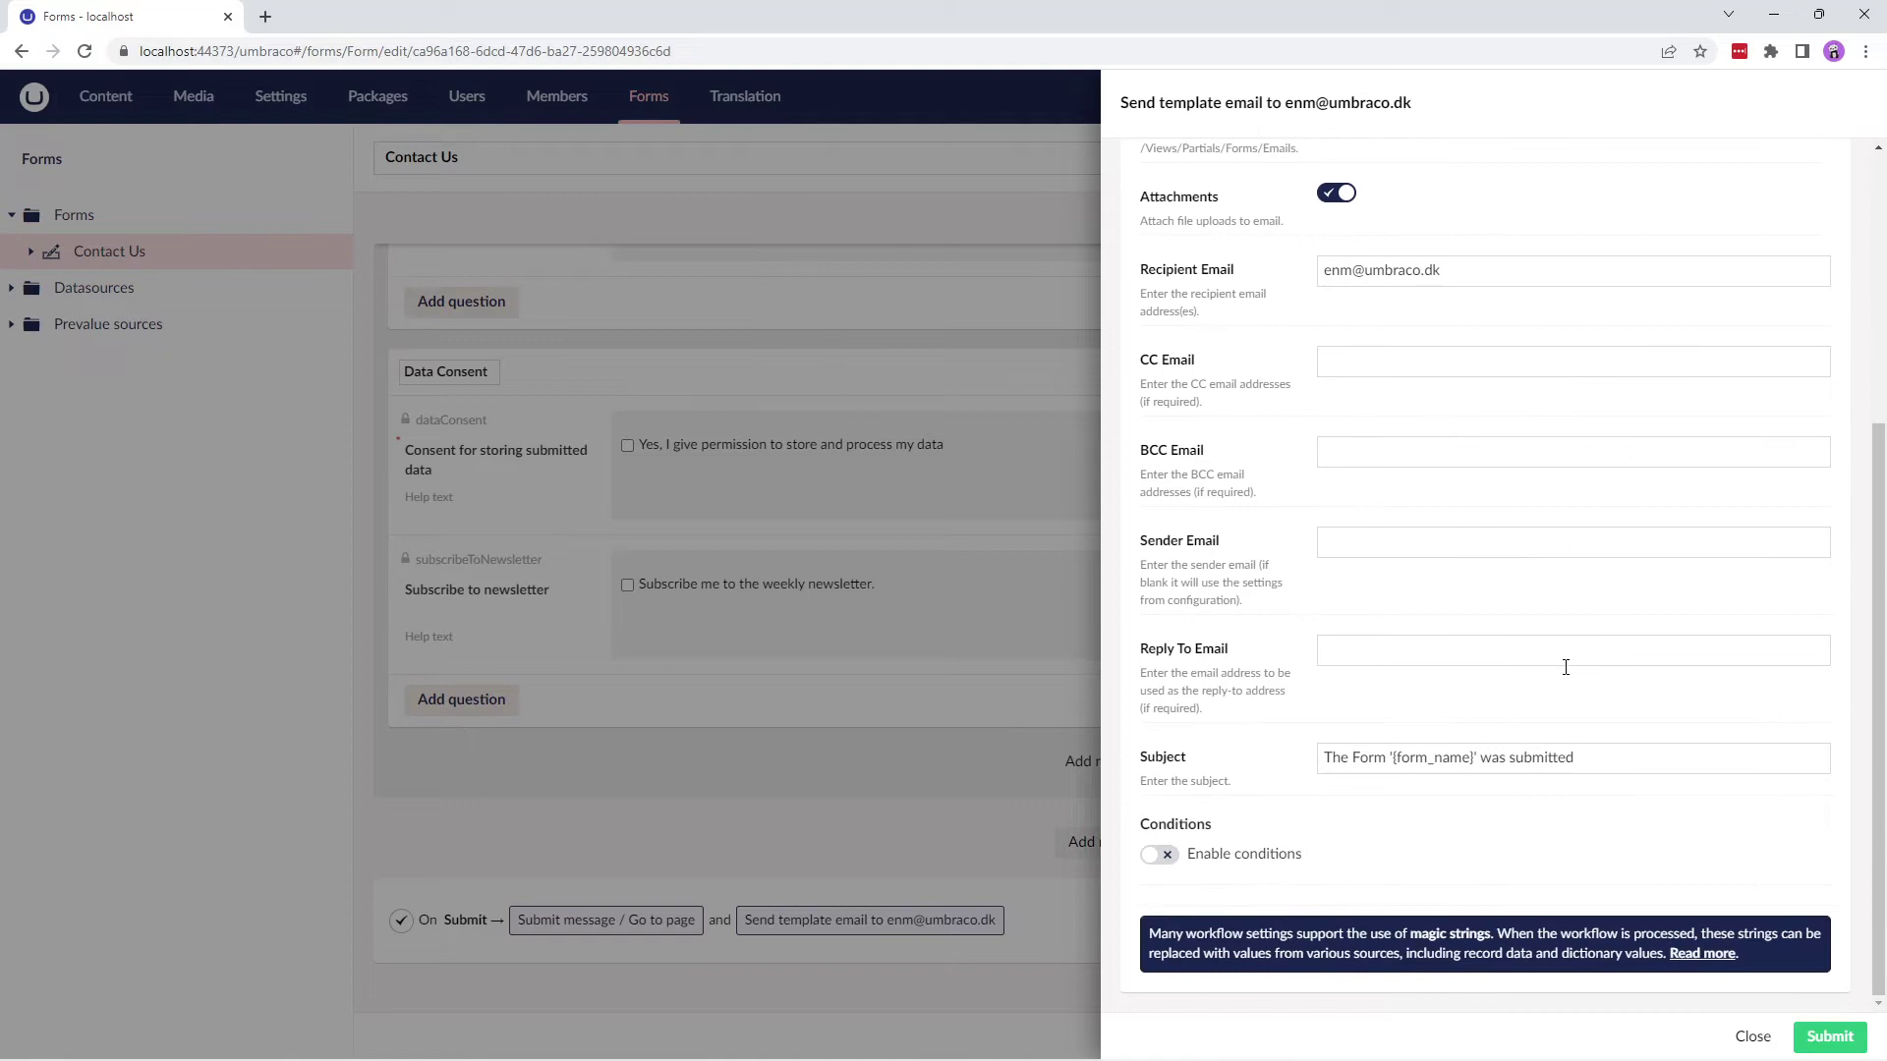
pyautogui.click(1749, 1040)
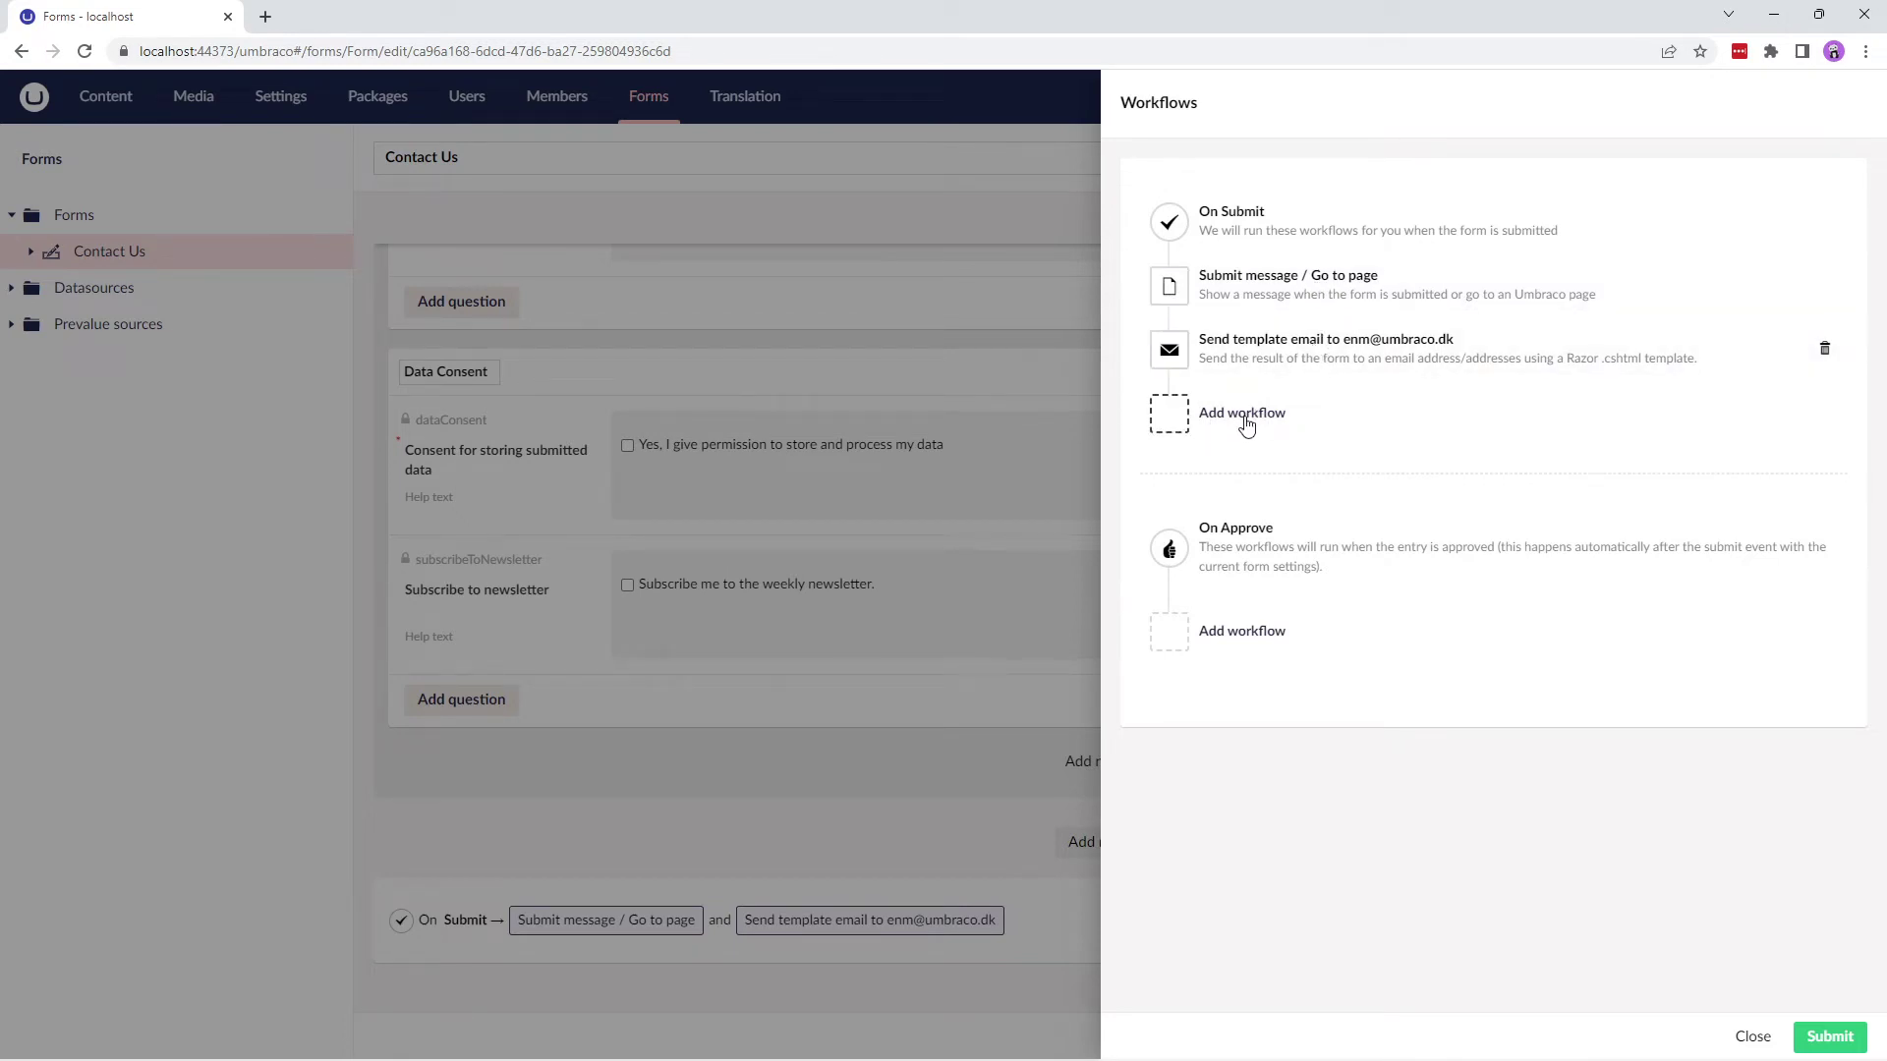
# Add a workflow and inspect the Change Record State Words field and Action options without choosing one.
pyautogui.click(1244, 417)
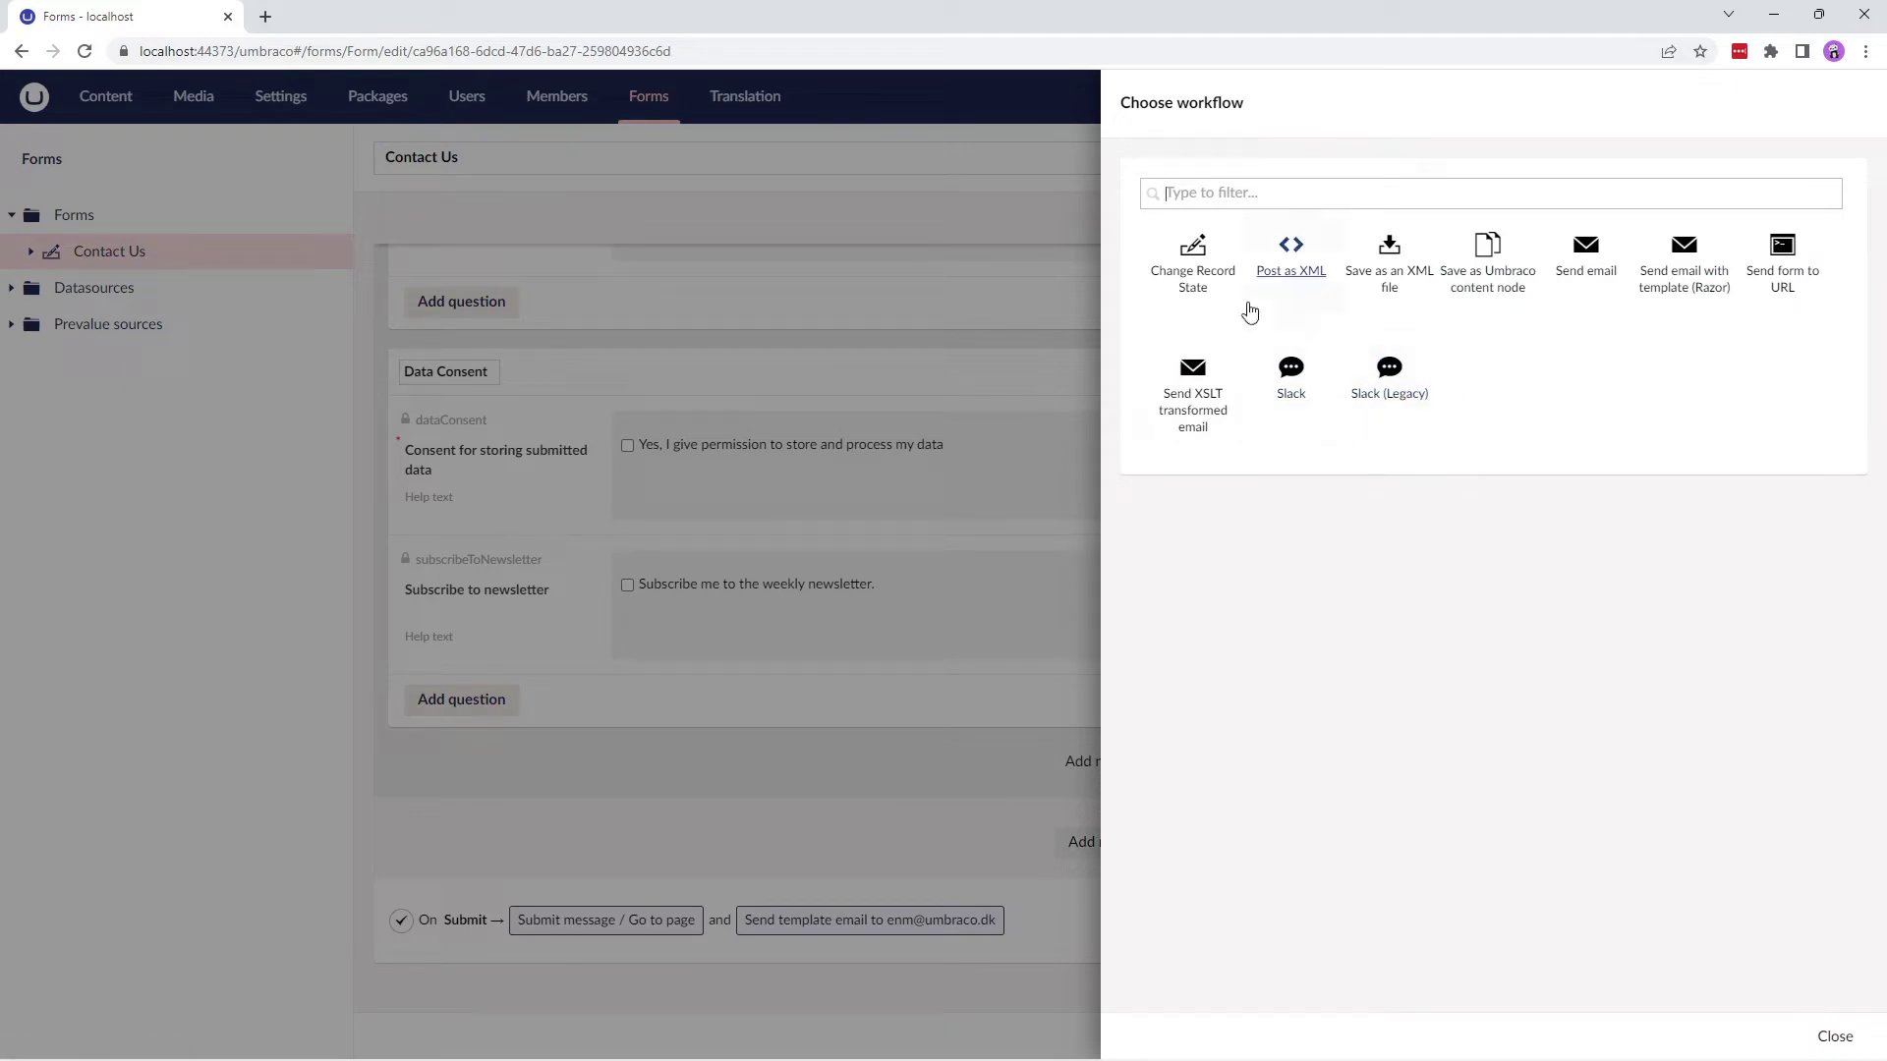
pyautogui.click(1206, 271)
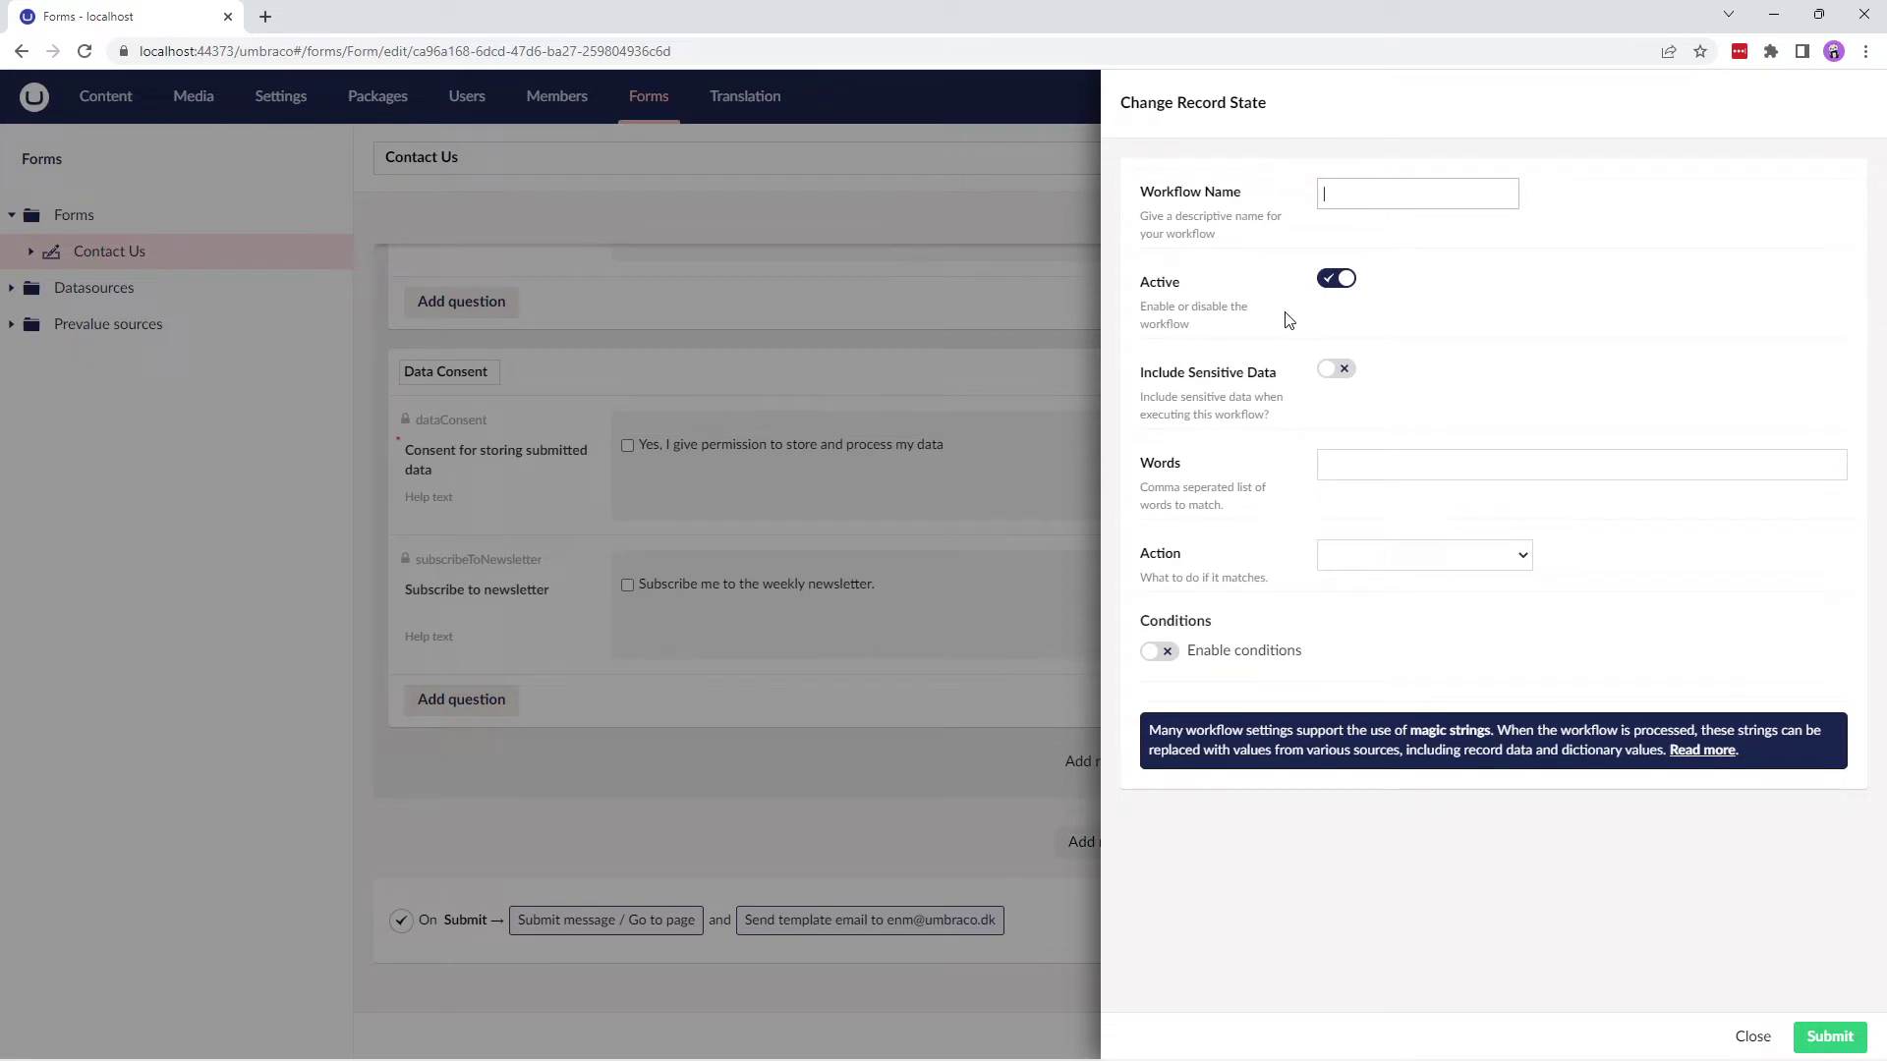
pyautogui.click(1361, 468)
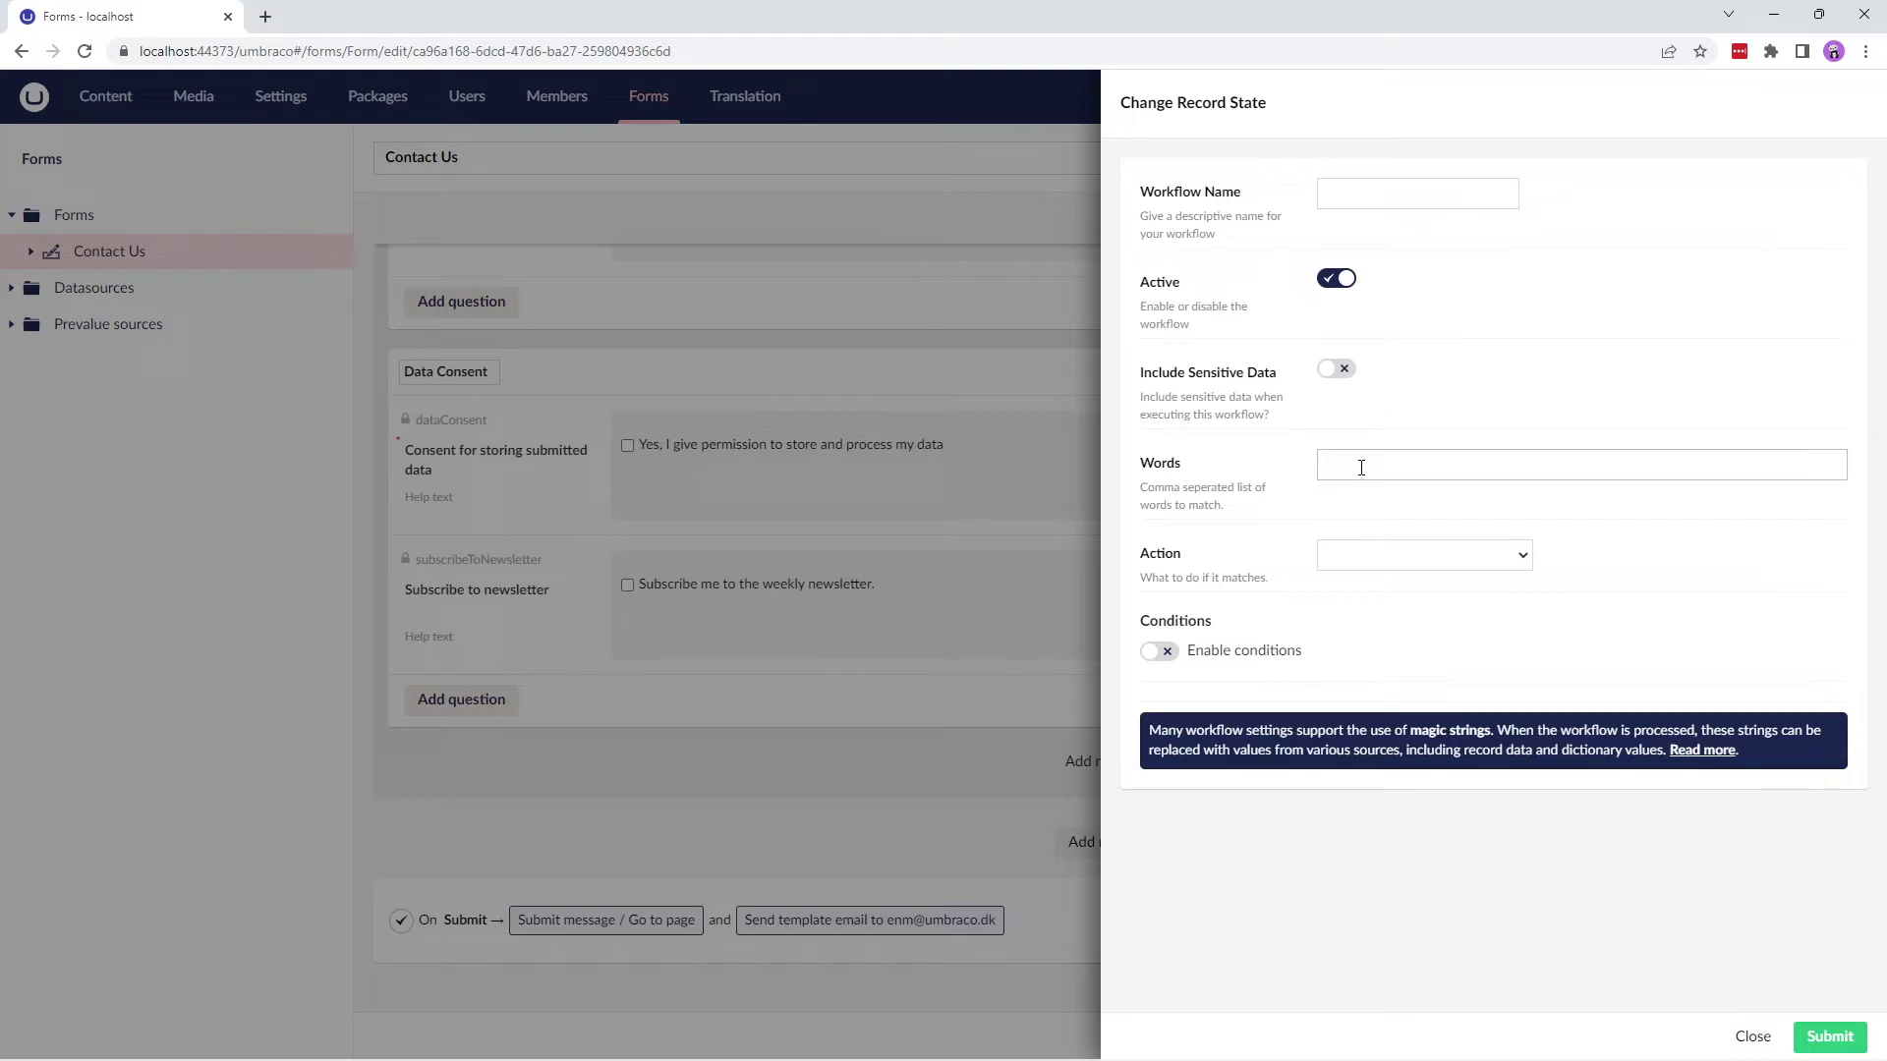
pyautogui.click(1363, 570)
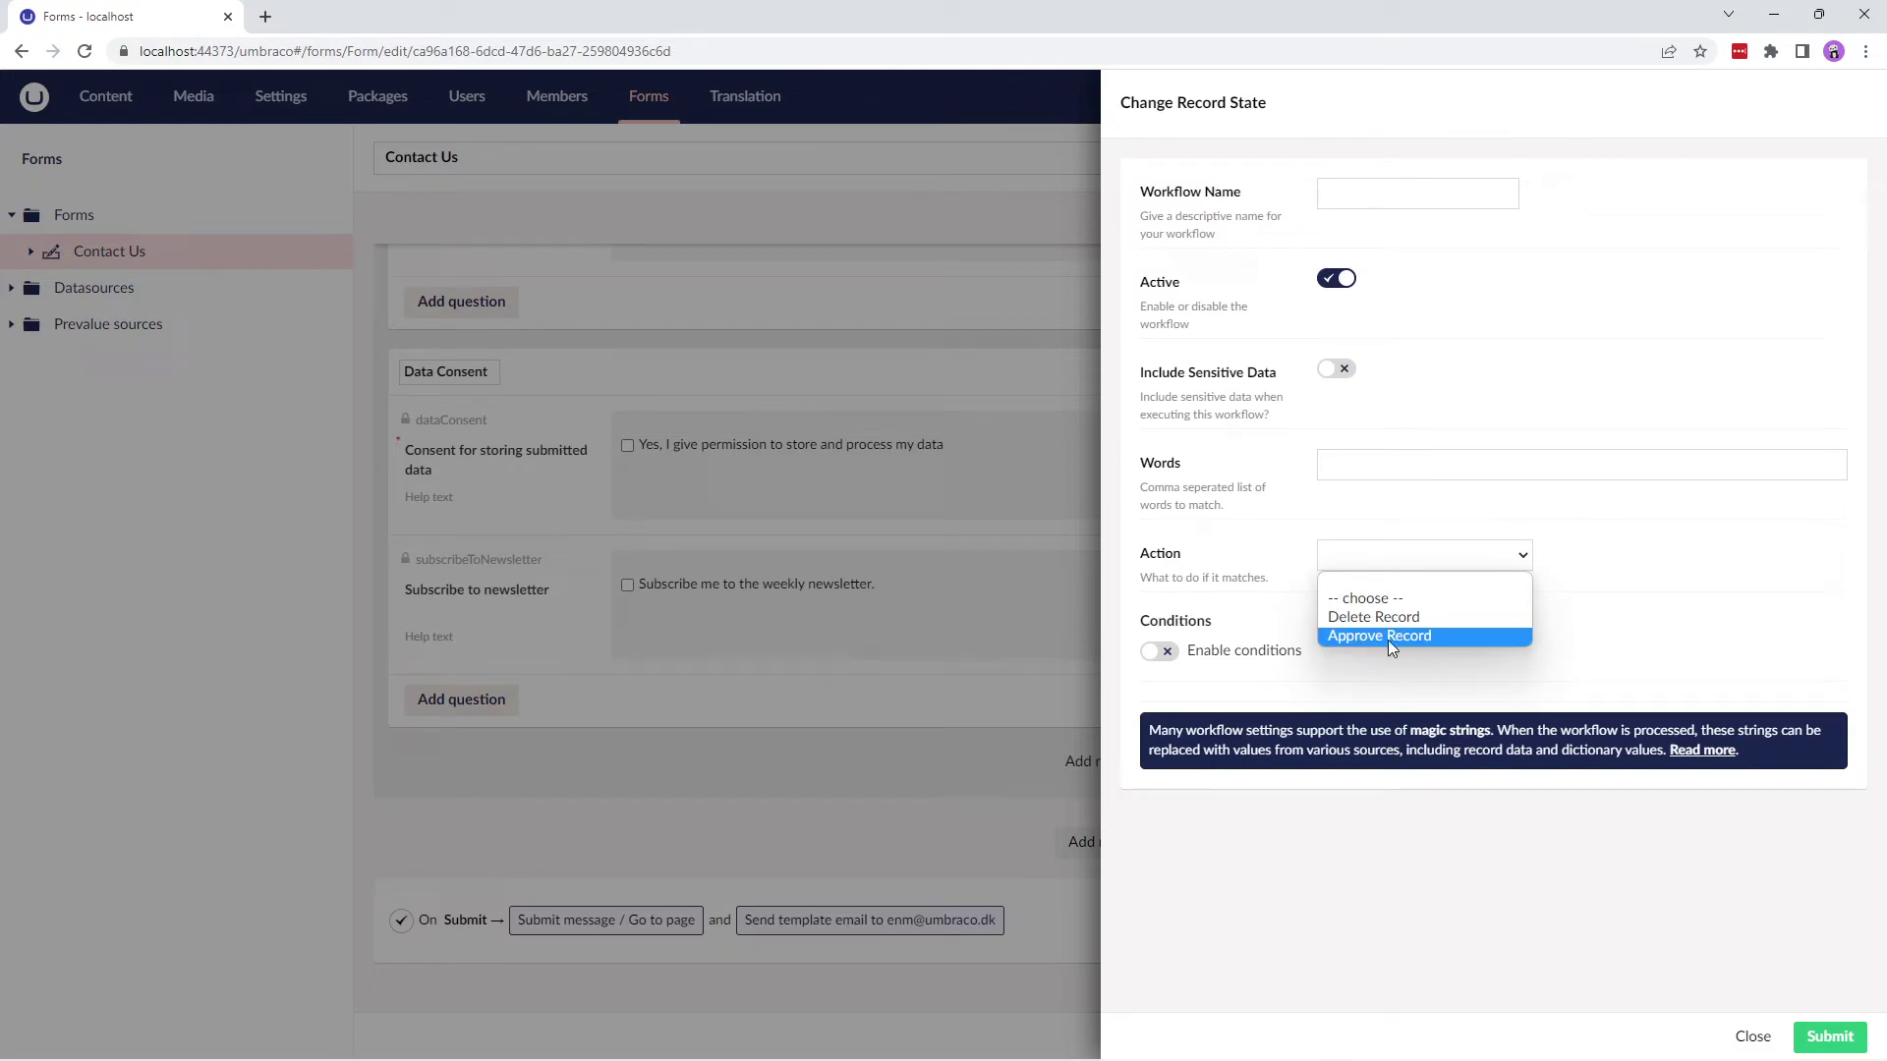
pyautogui.click(1569, 676)
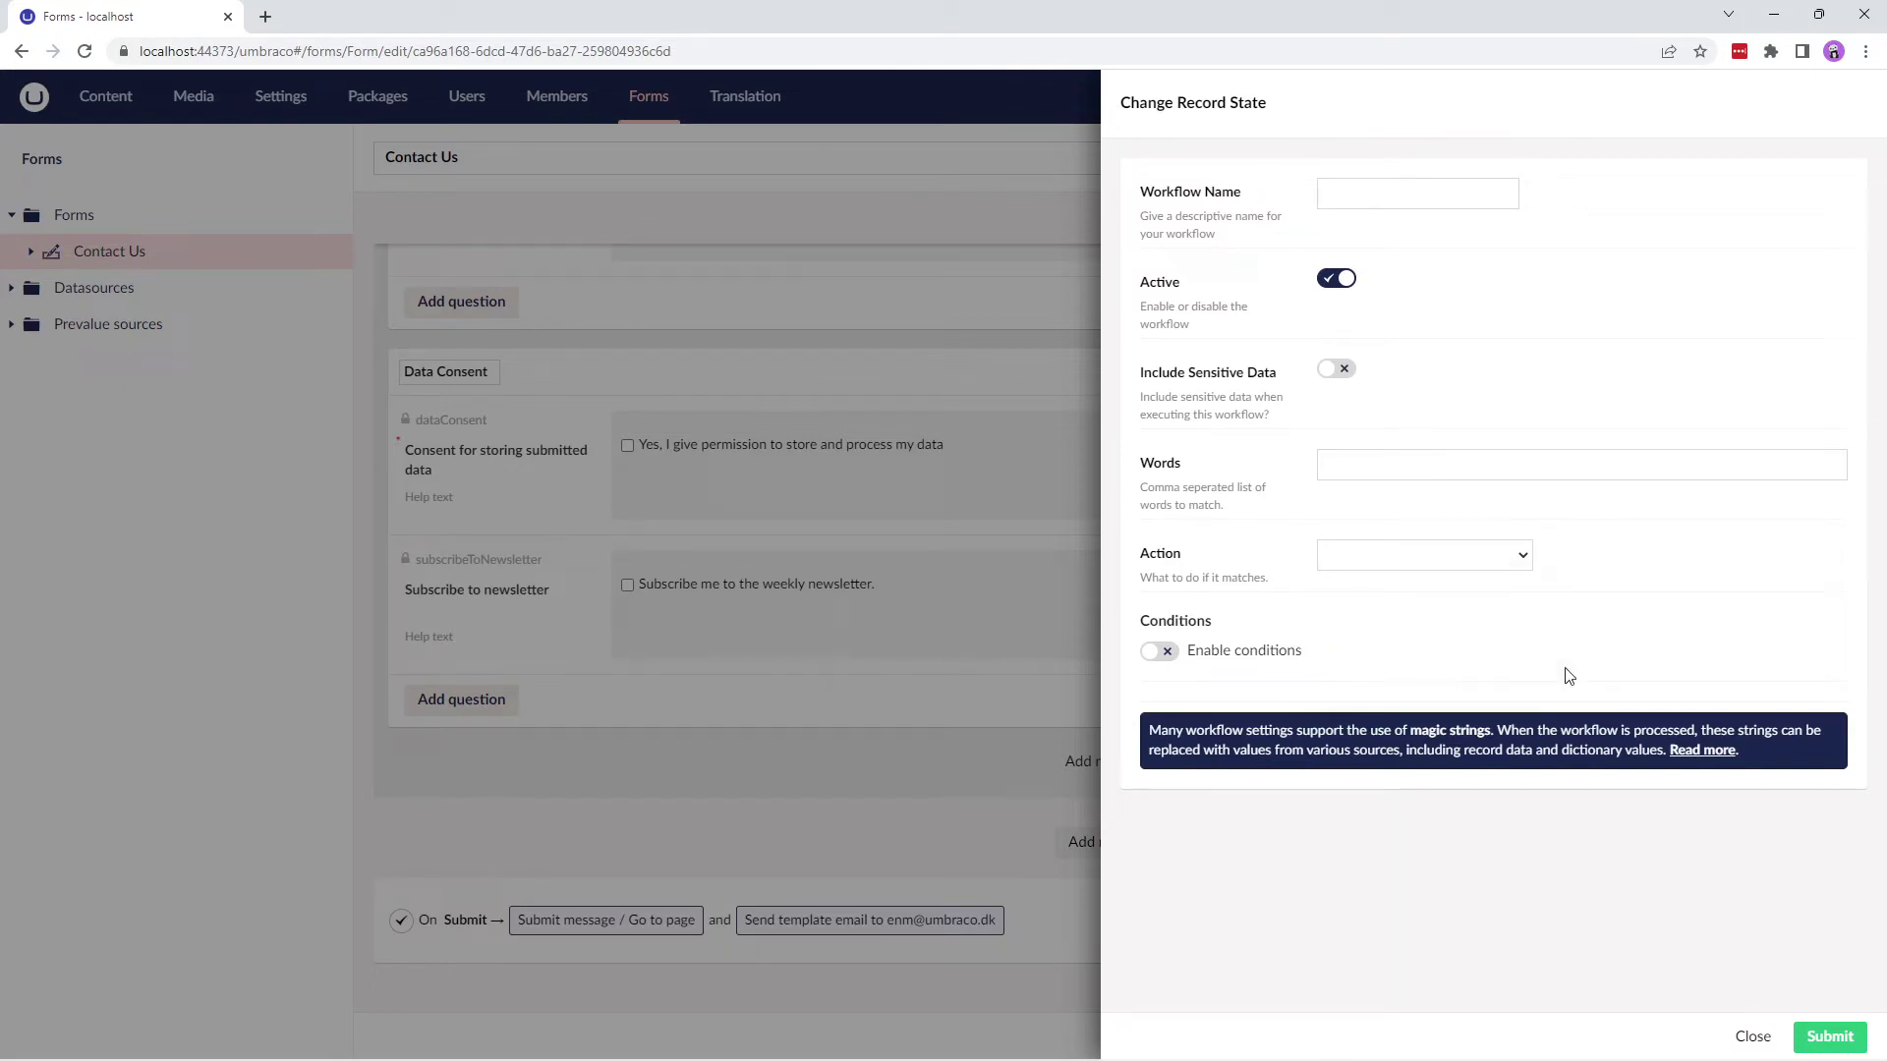
# Review the Post as XML settings, checking request Method choices and form field mapping options, then close unsaved.
pyautogui.click(1750, 1037)
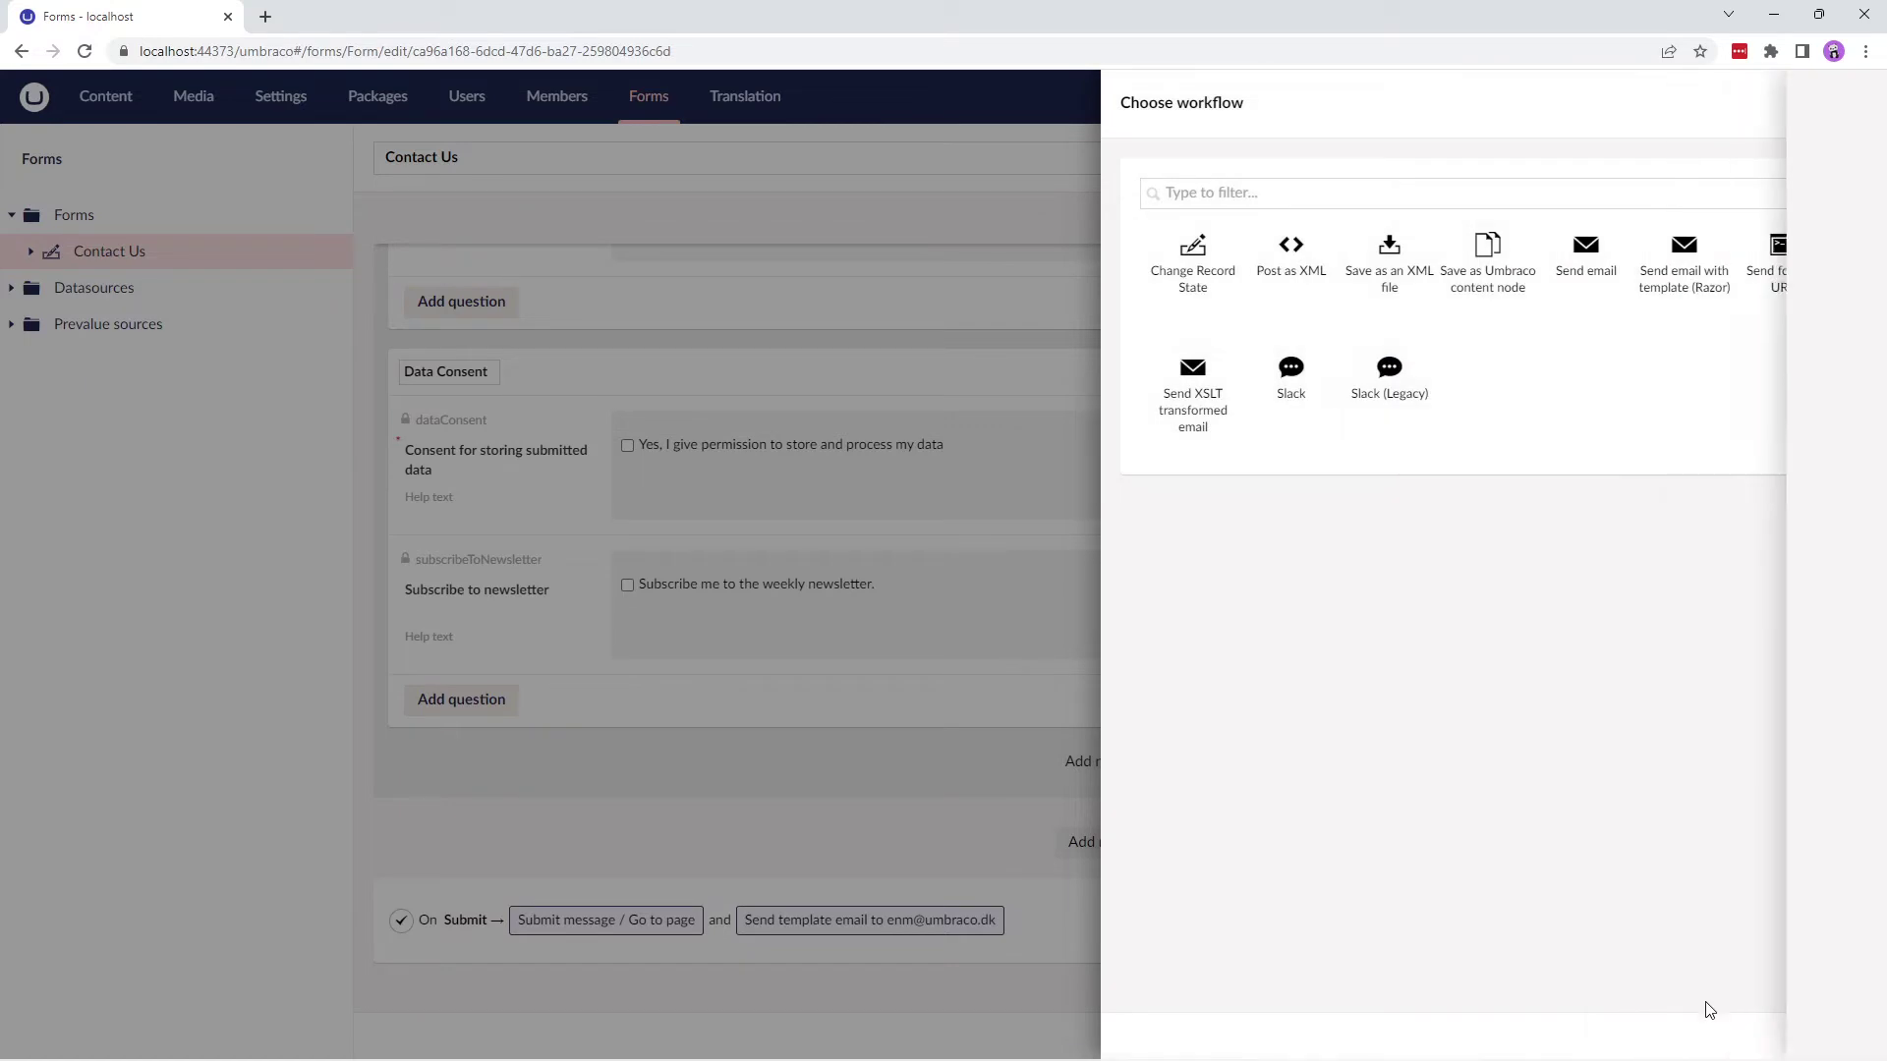
pyautogui.click(1290, 270)
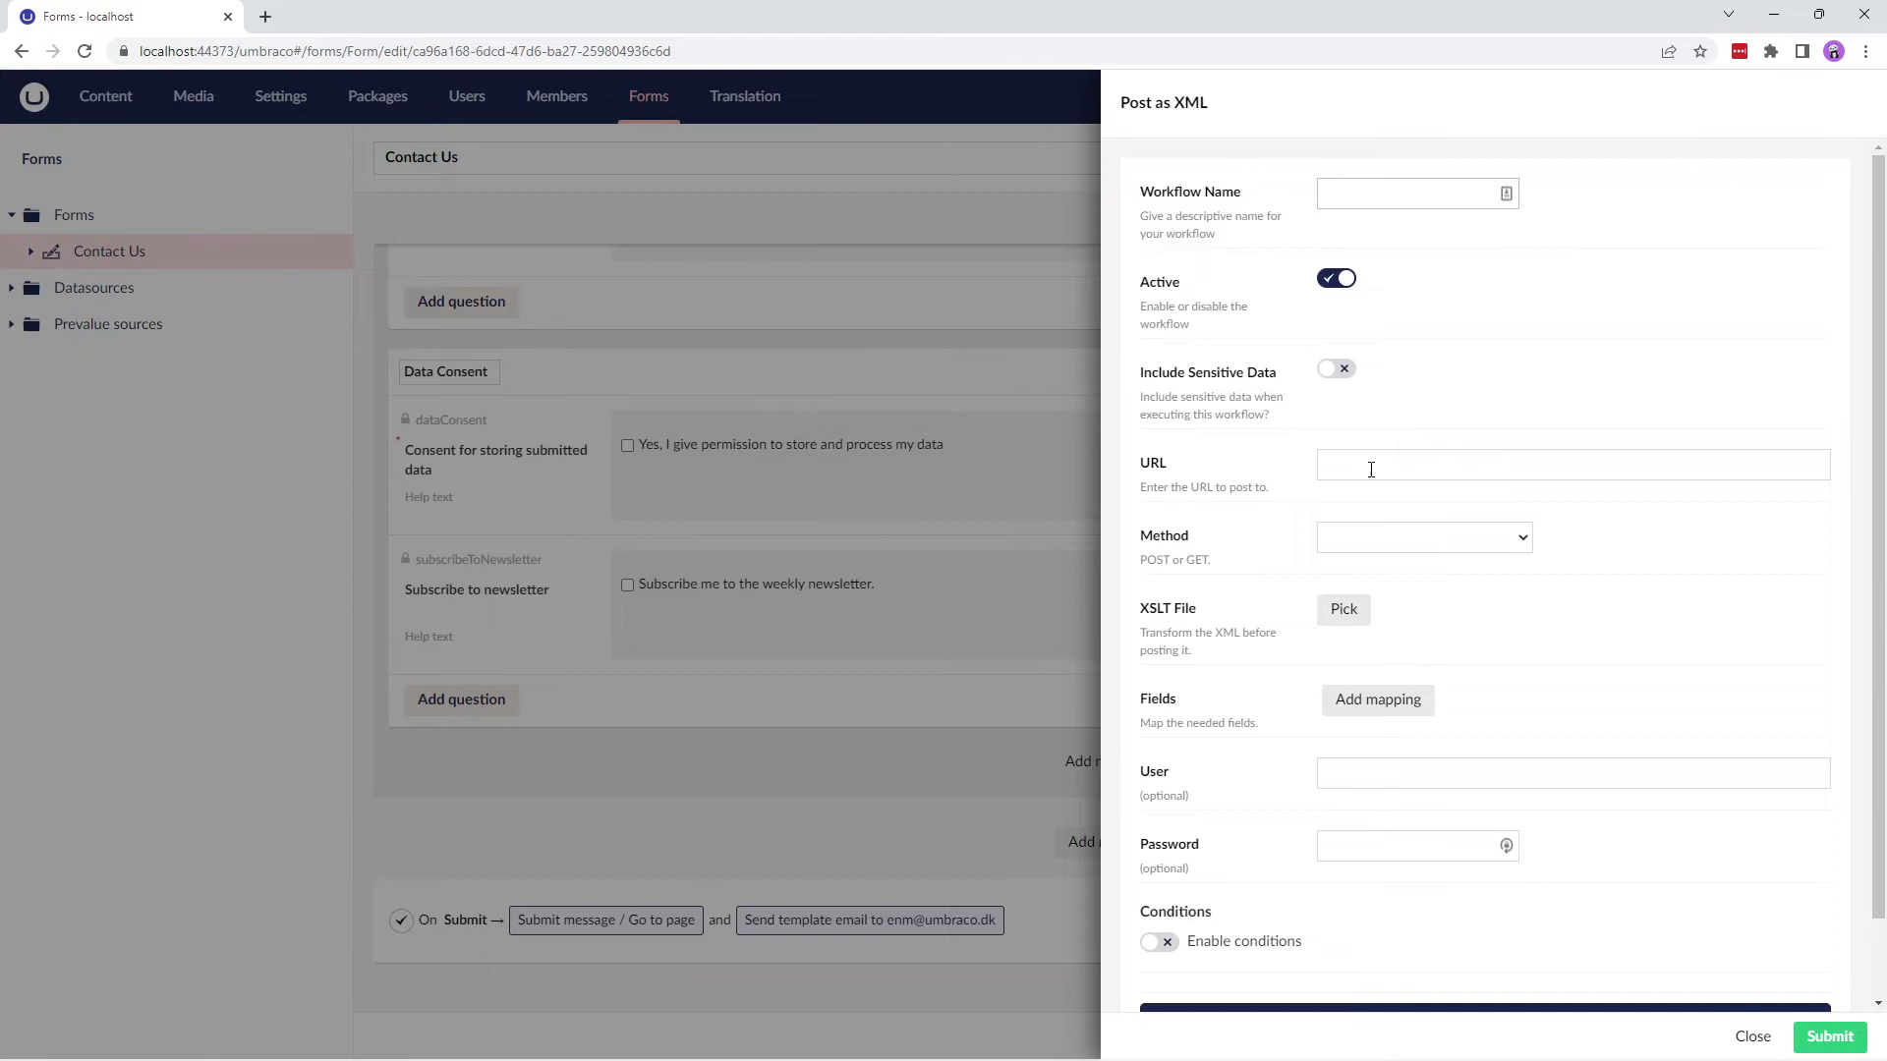
pyautogui.click(1387, 540)
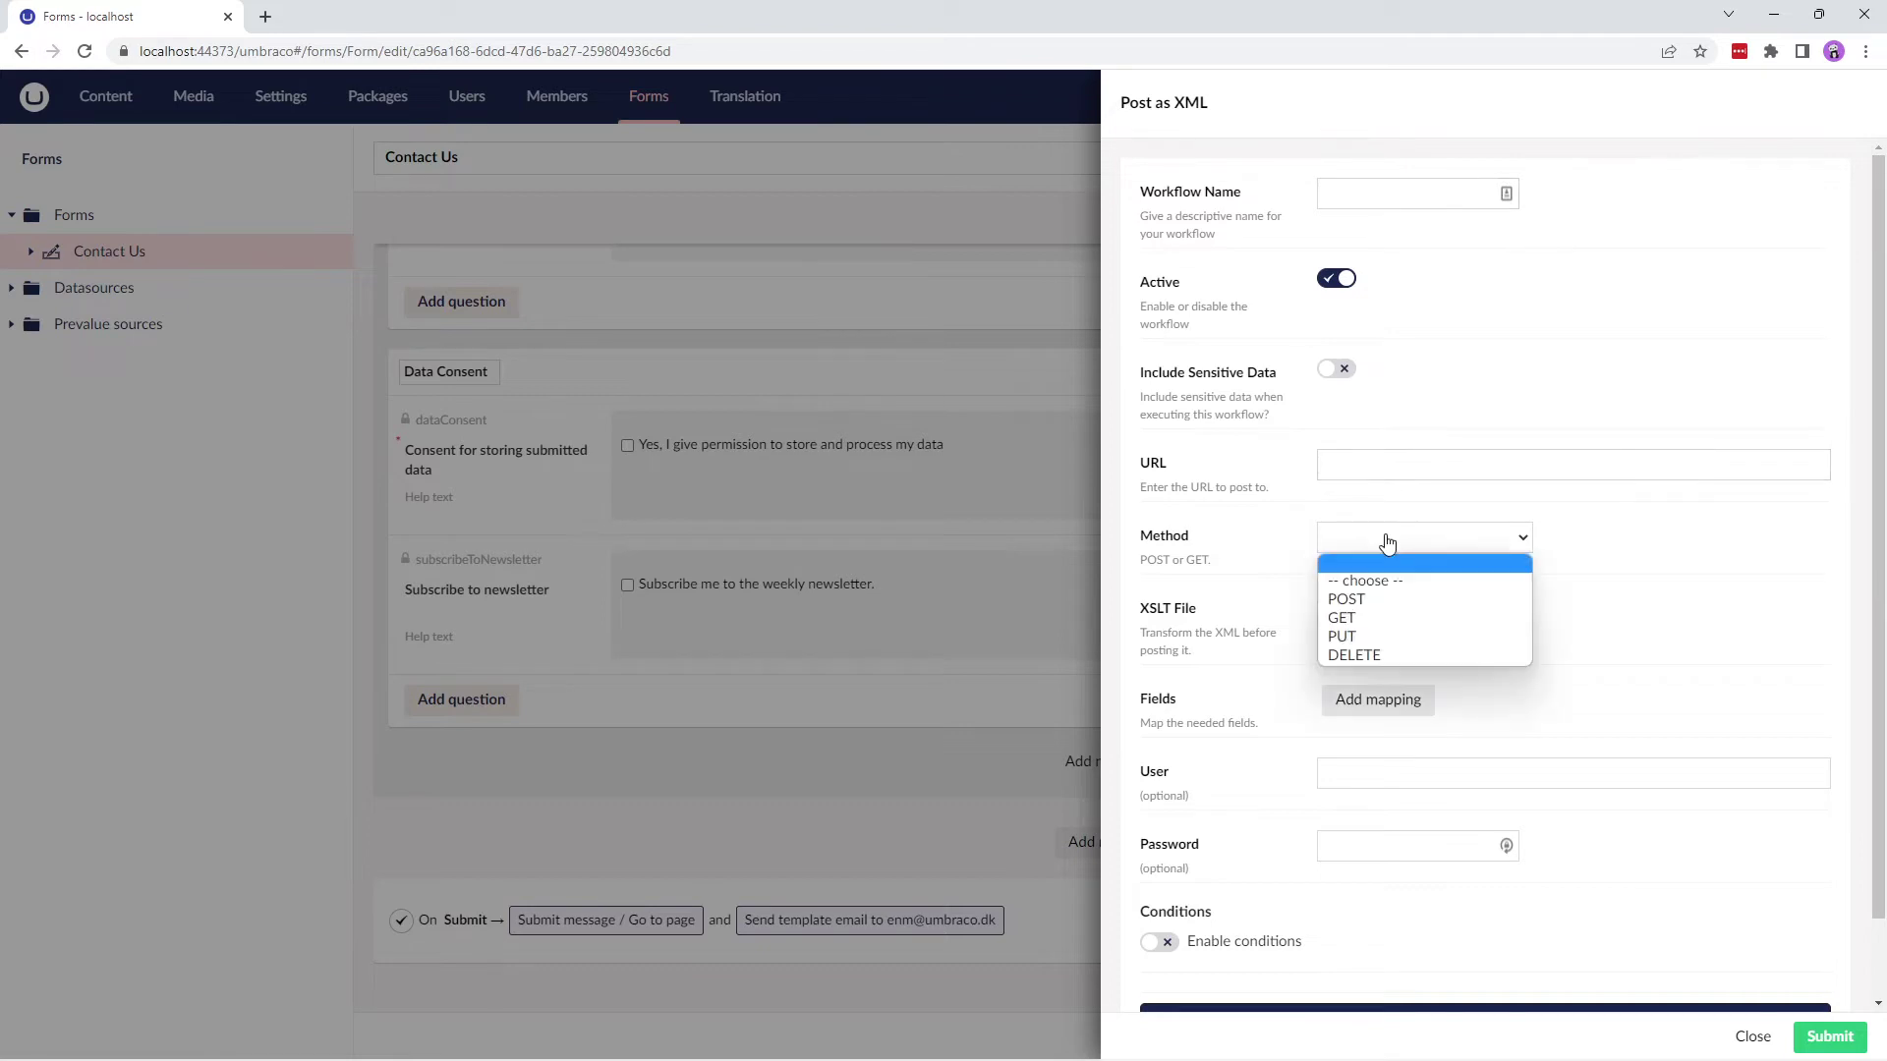
pyautogui.click(1386, 541)
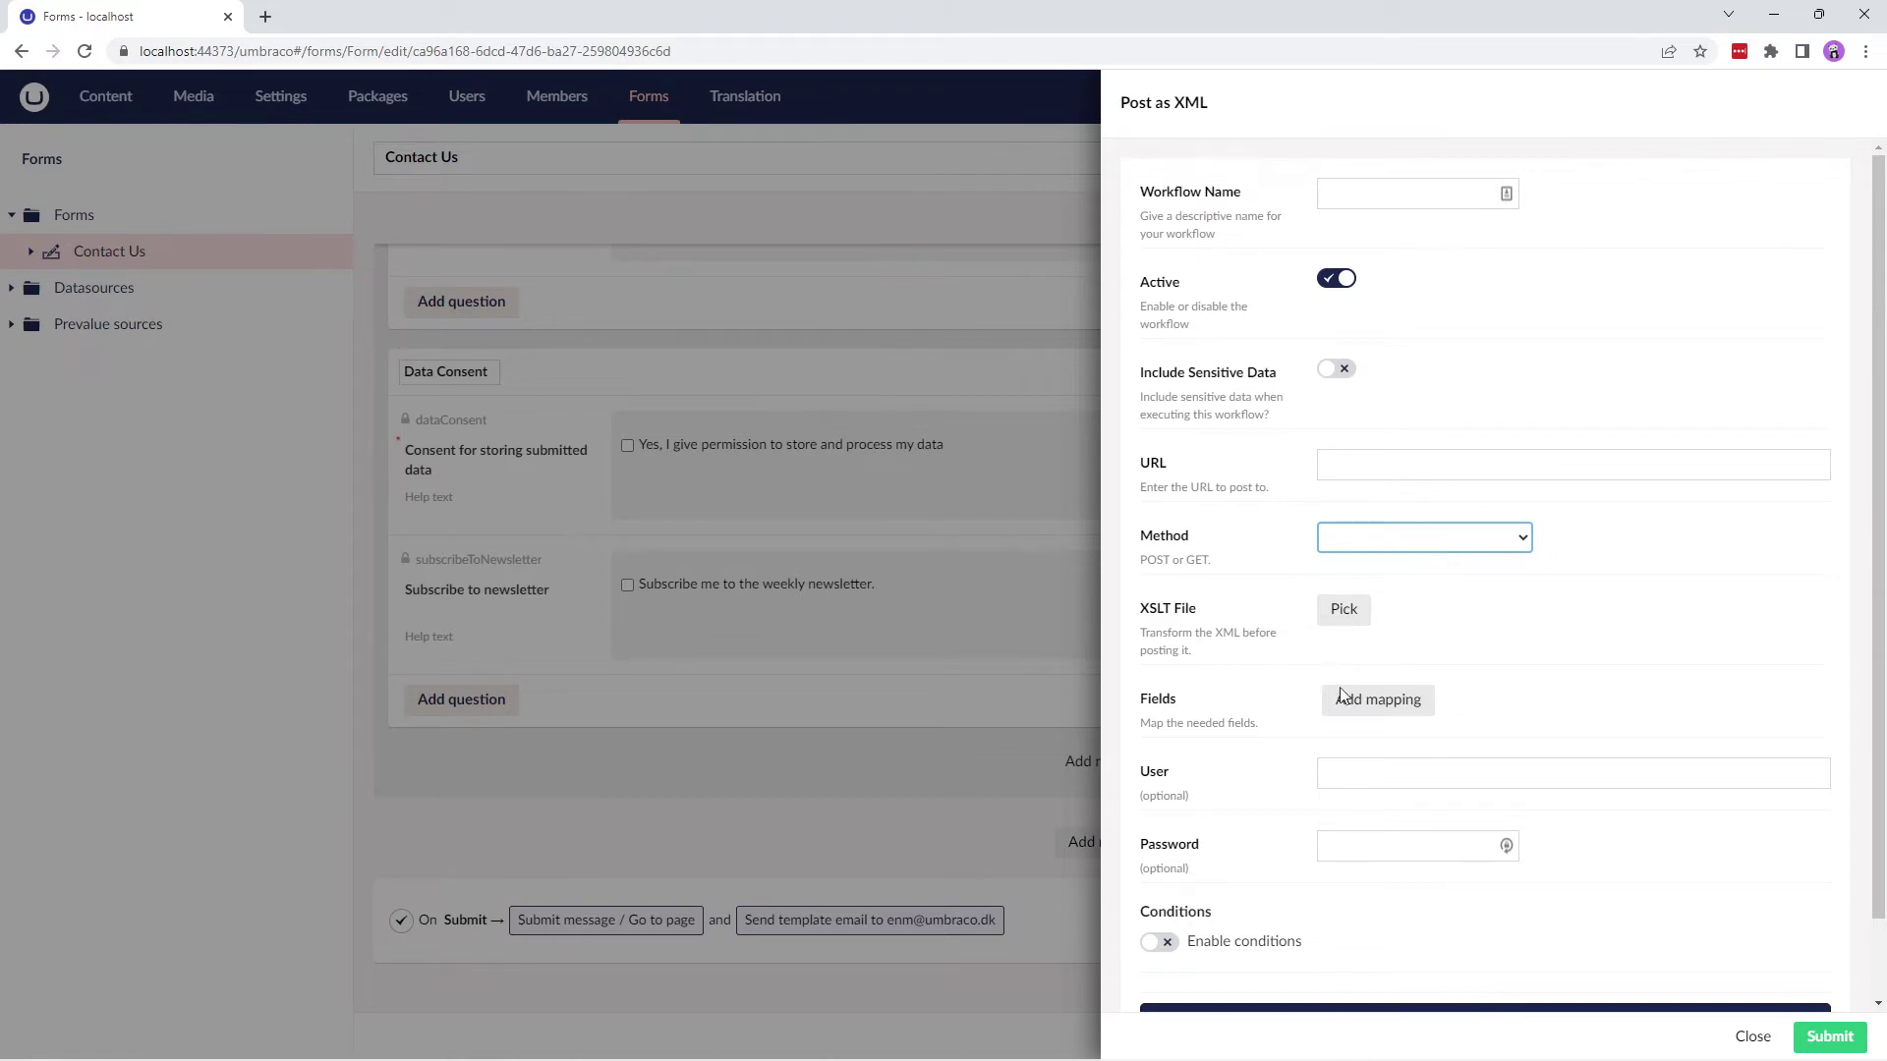
pyautogui.click(1373, 706)
pyautogui.click(1521, 738)
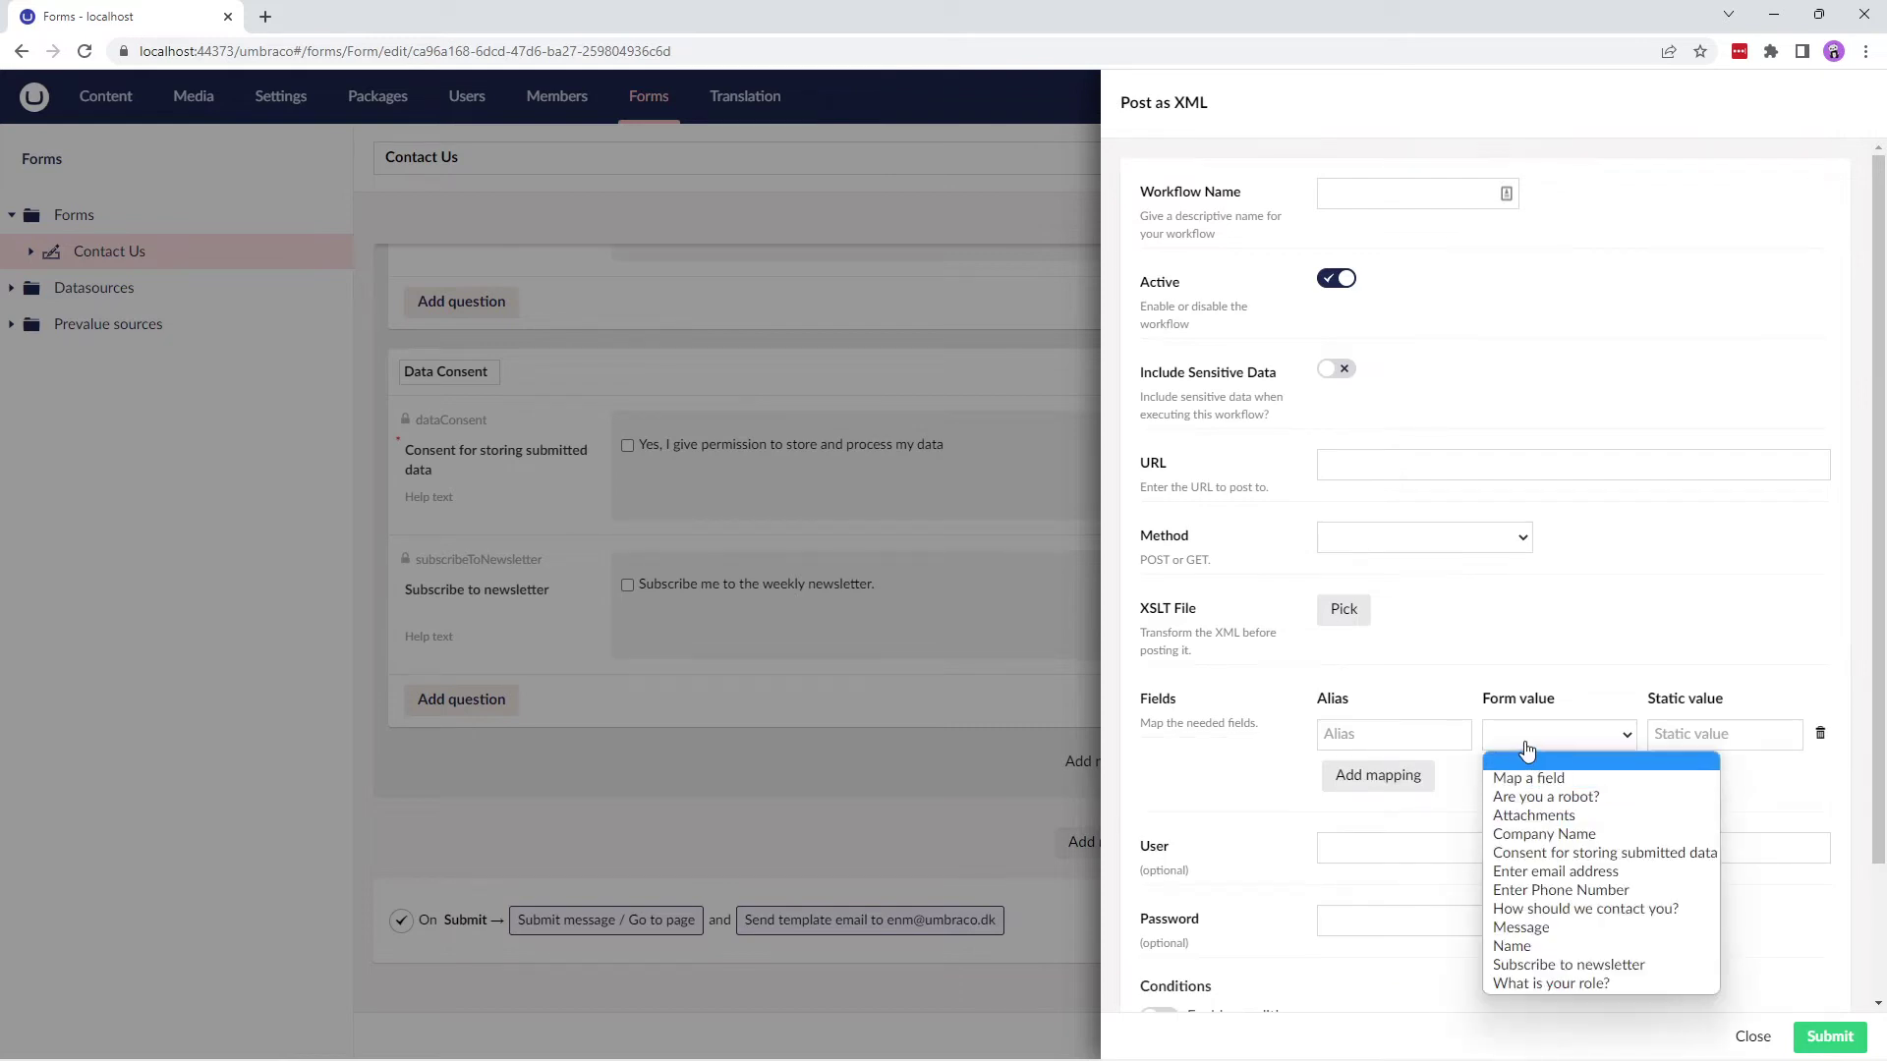
pyautogui.click(1526, 749)
pyautogui.scroll(-2, 1526, 786)
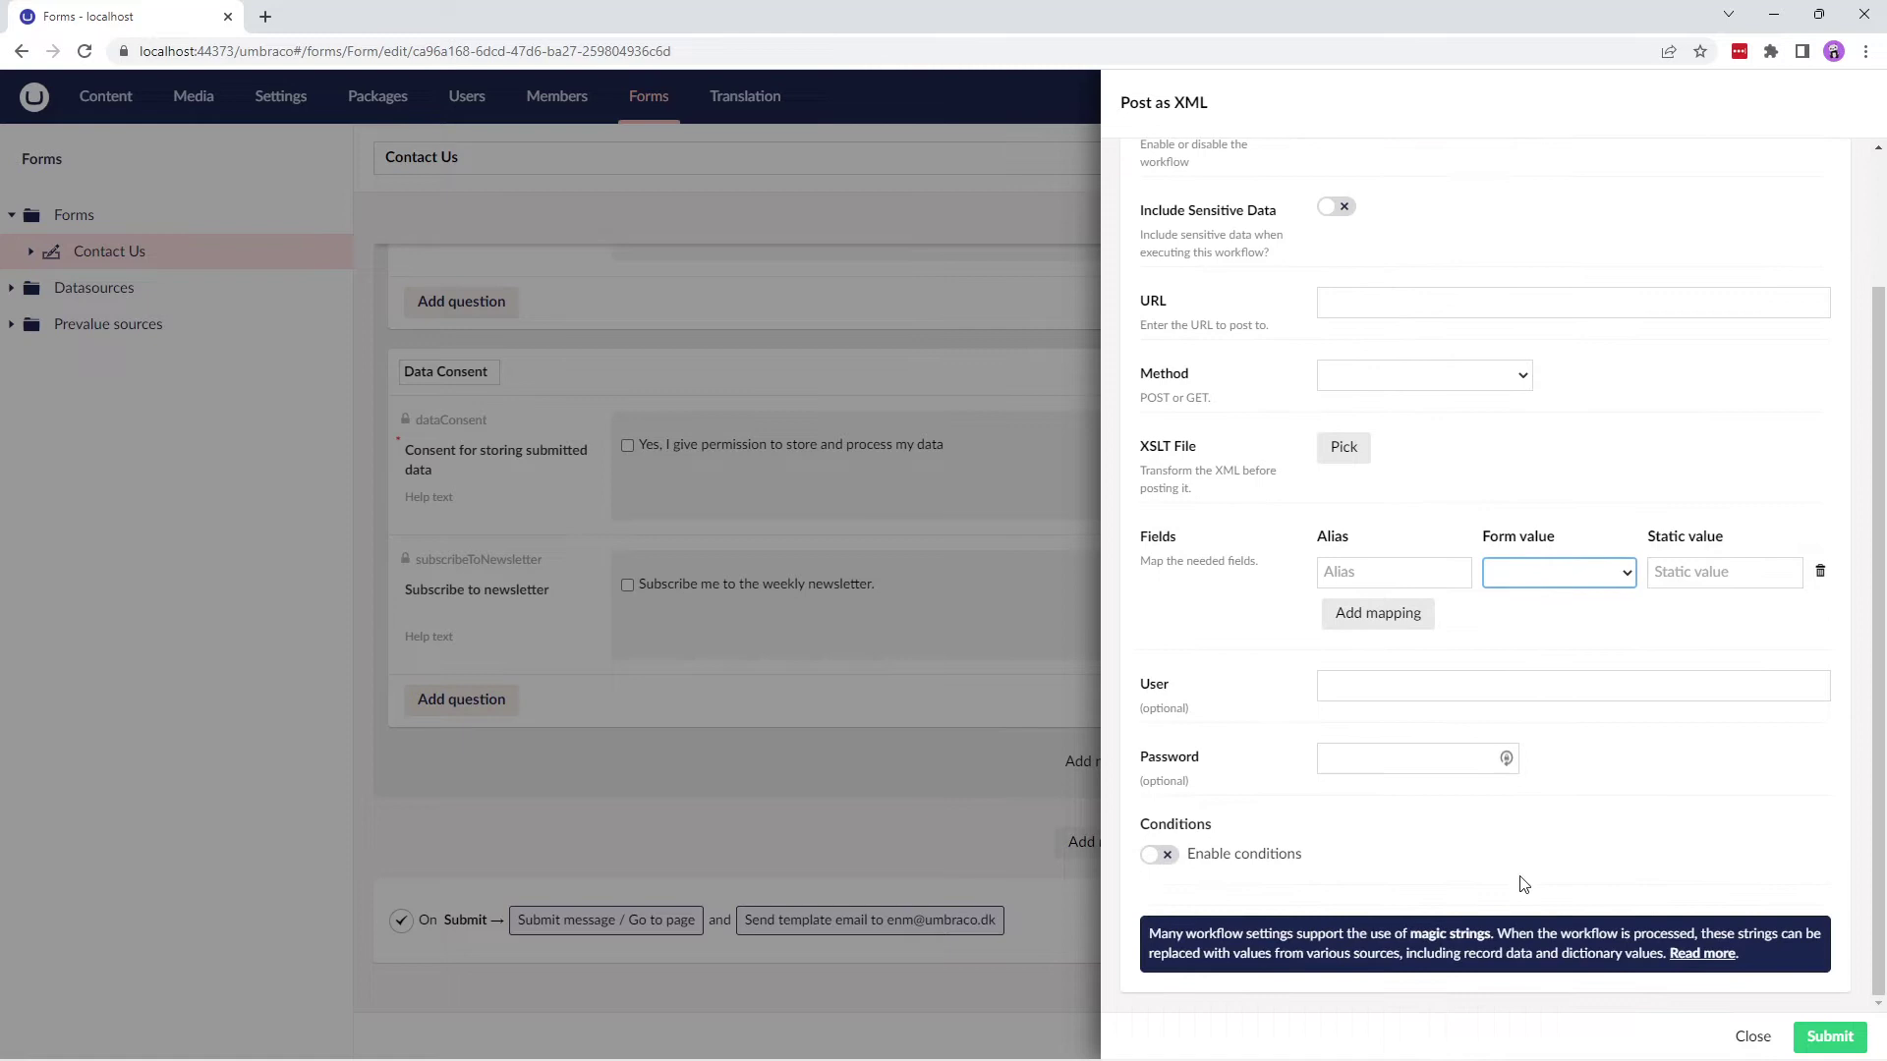
pyautogui.click(1745, 1040)
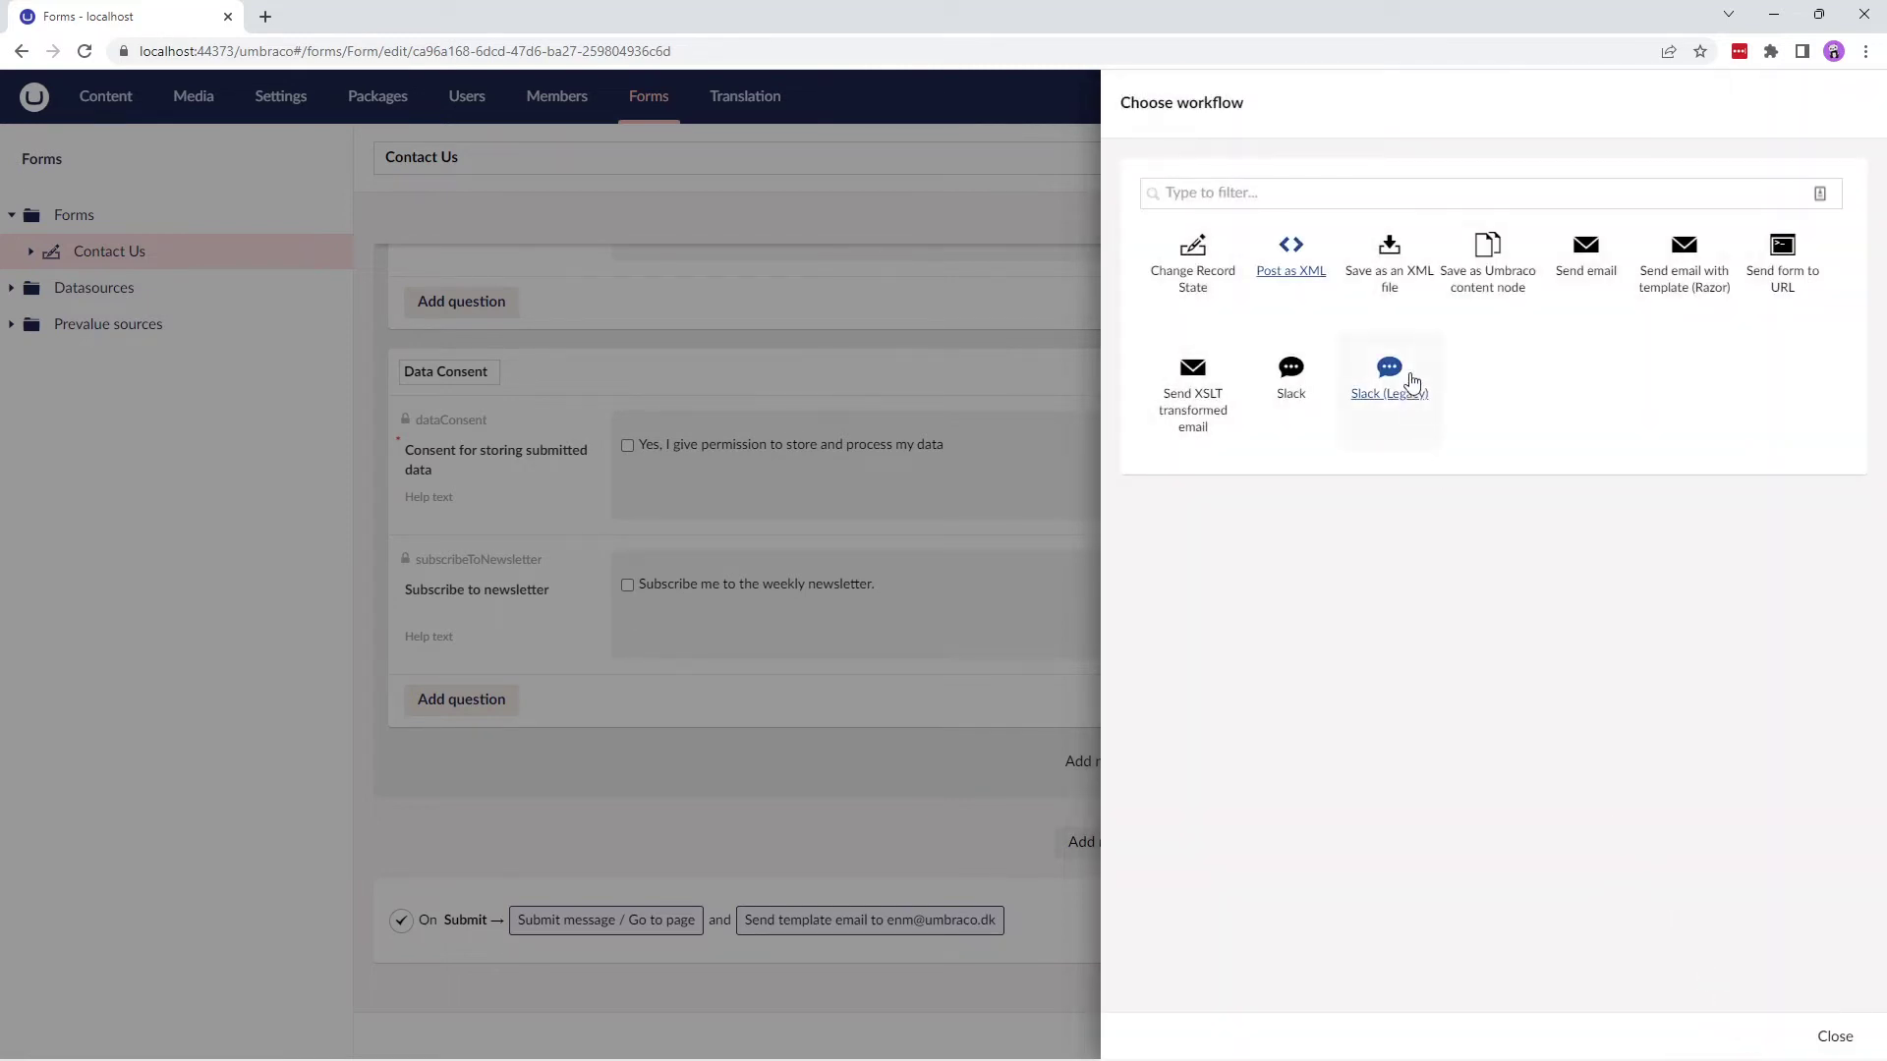
# Open the Save as an XML file settings and focus the empty Path field.
pyautogui.click(1390, 283)
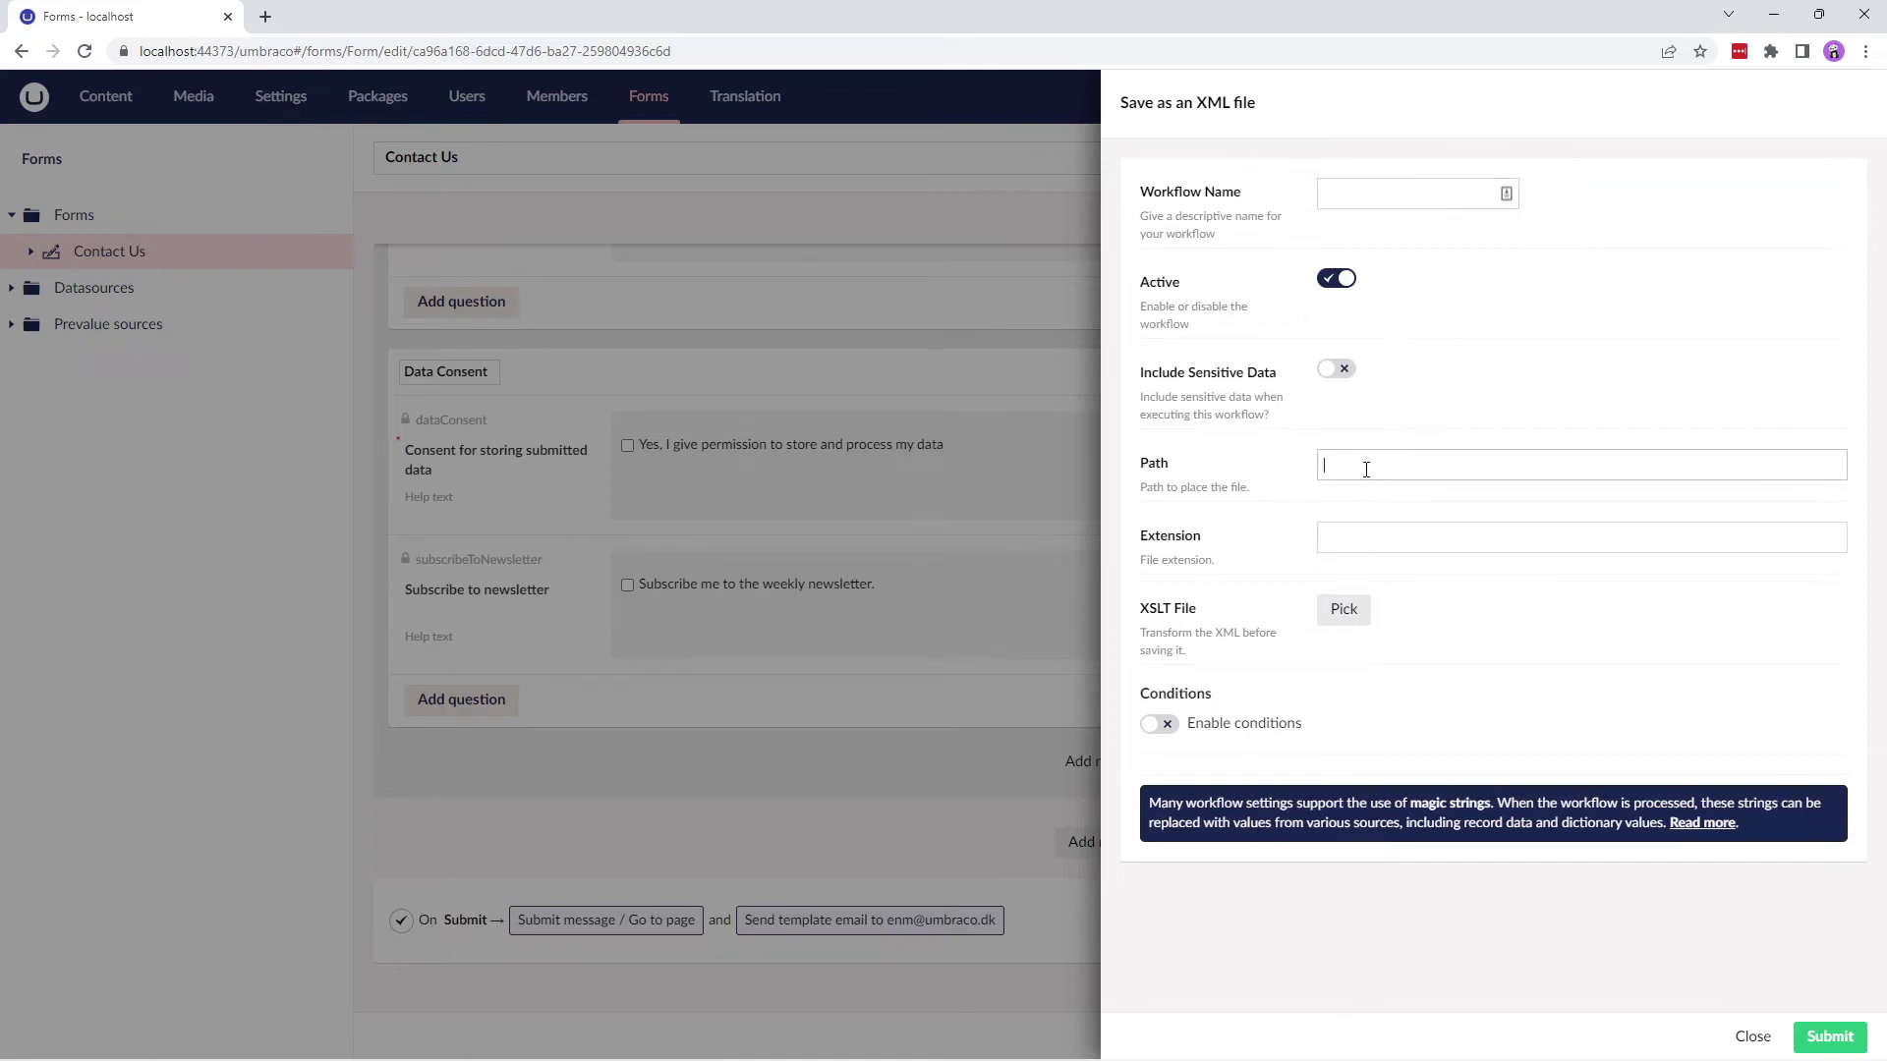
pyautogui.click(1435, 464)
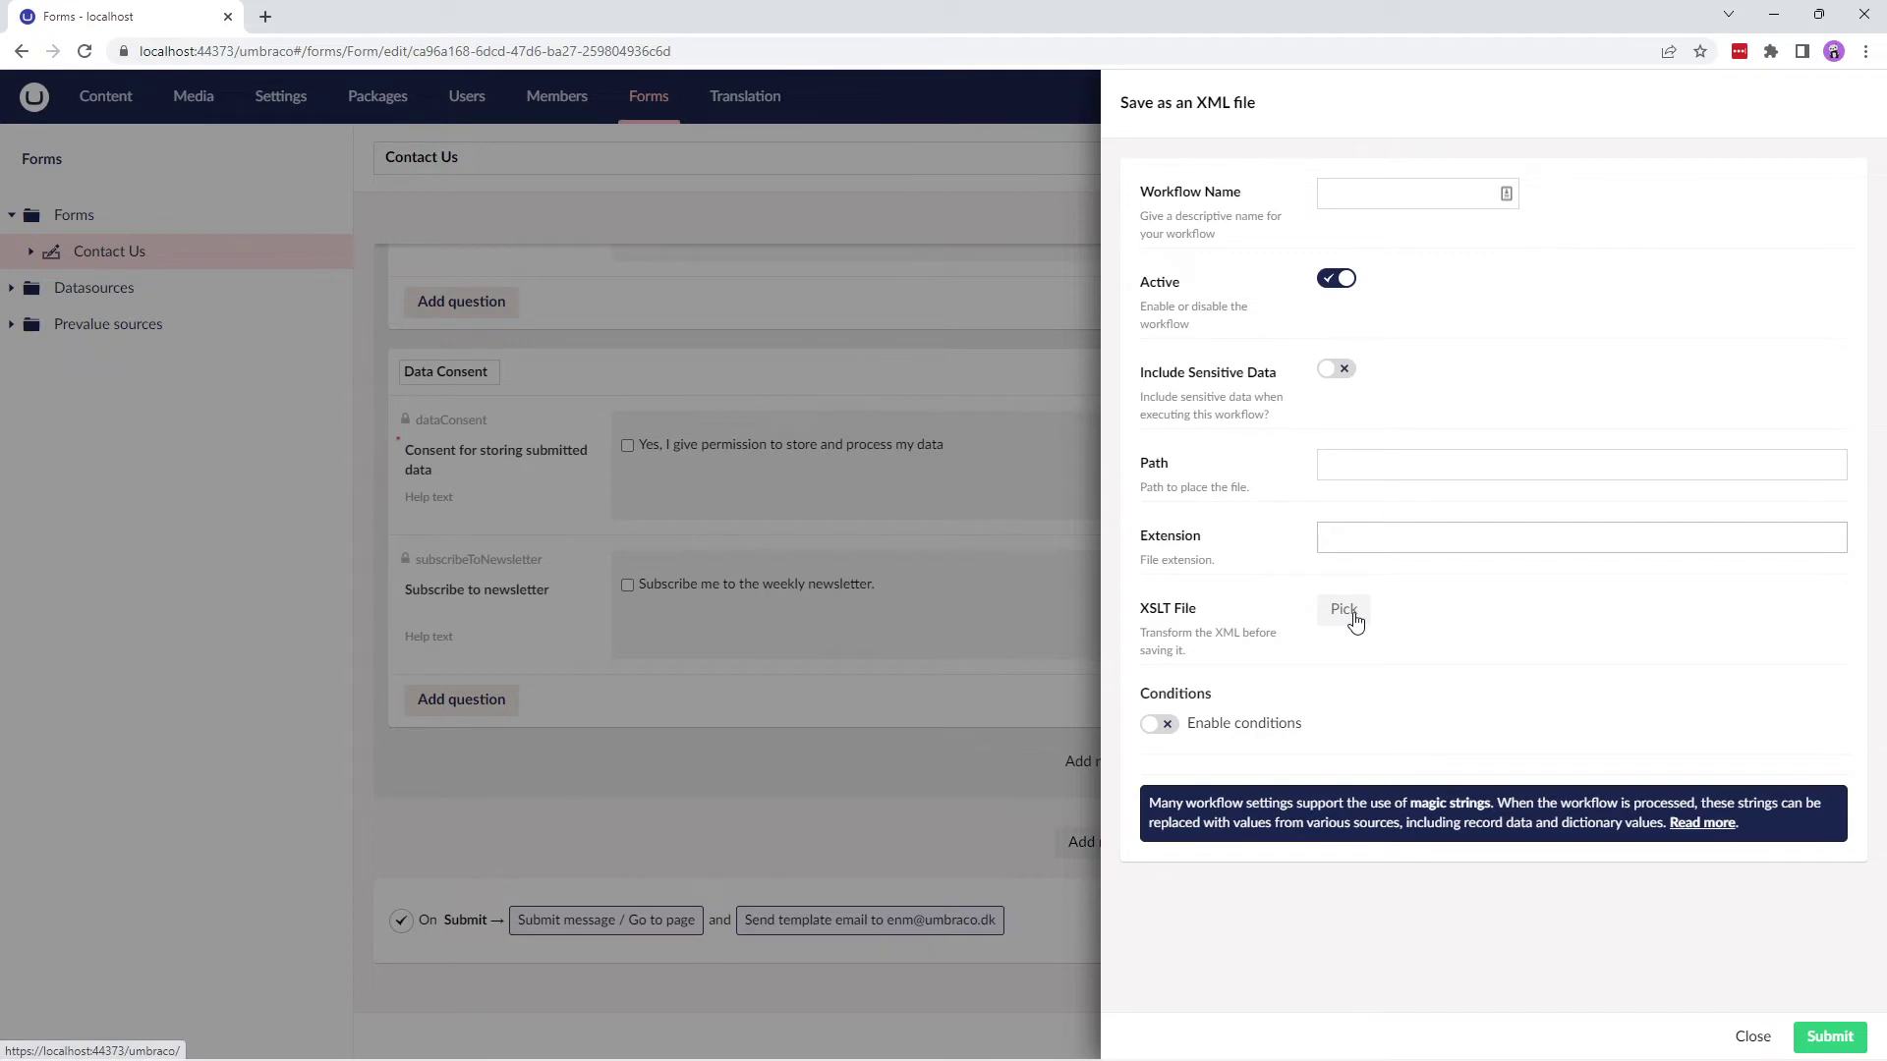
# Choose Save as Umbraco content node with Document Type Content Page and Body Text mapped to Message.
pyautogui.click(1745, 1038)
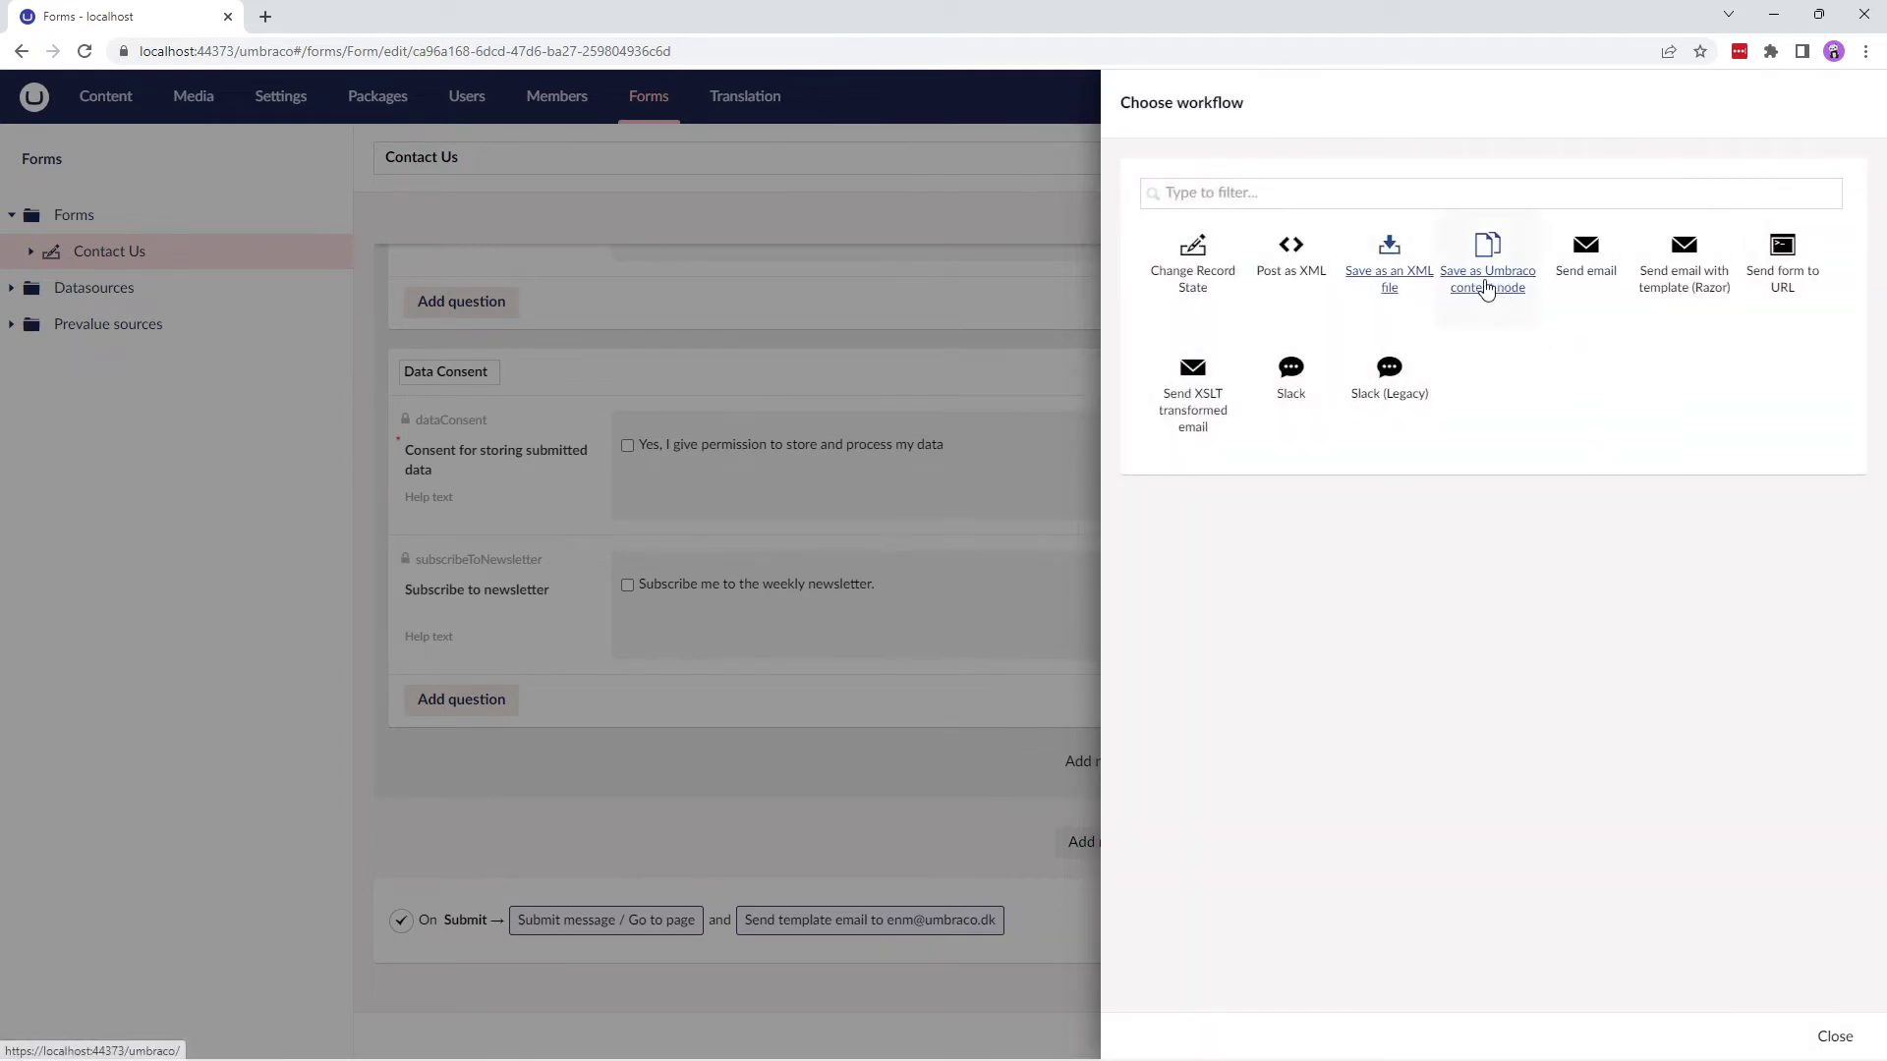
pyautogui.click(1486, 285)
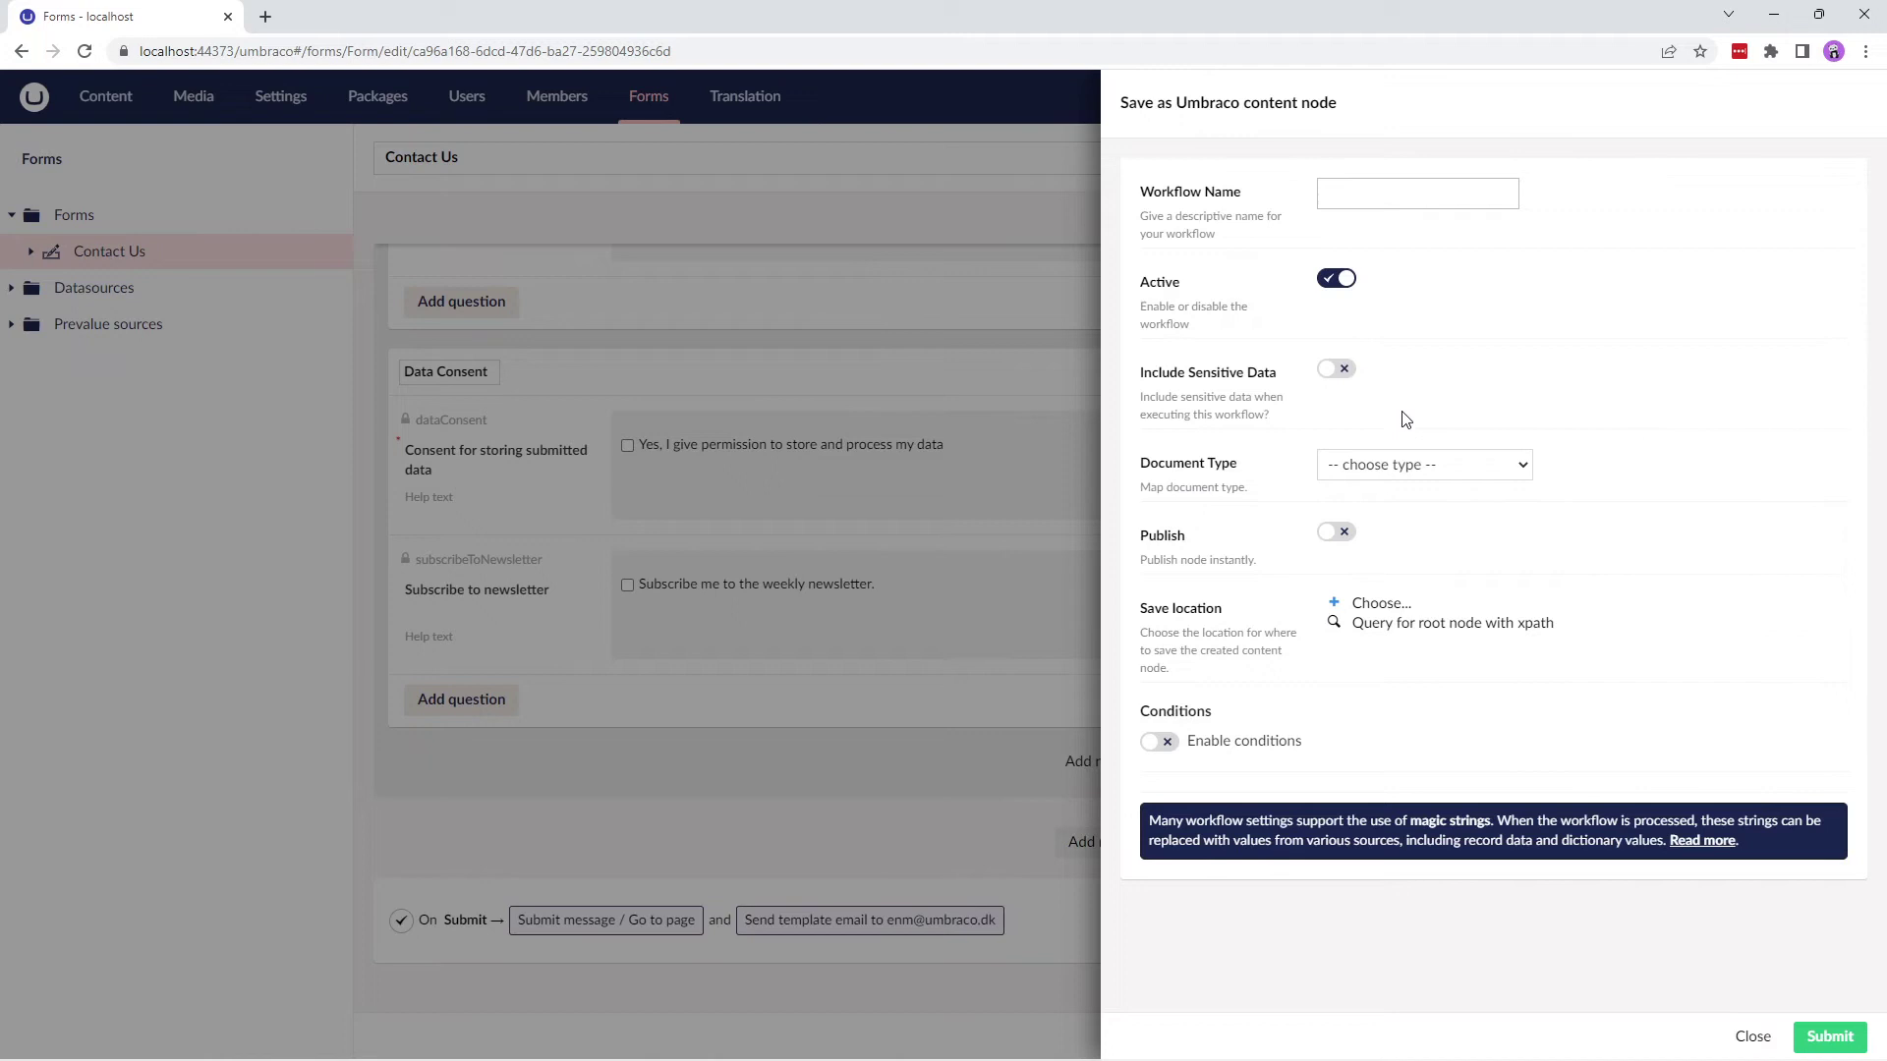
pyautogui.click(1393, 466)
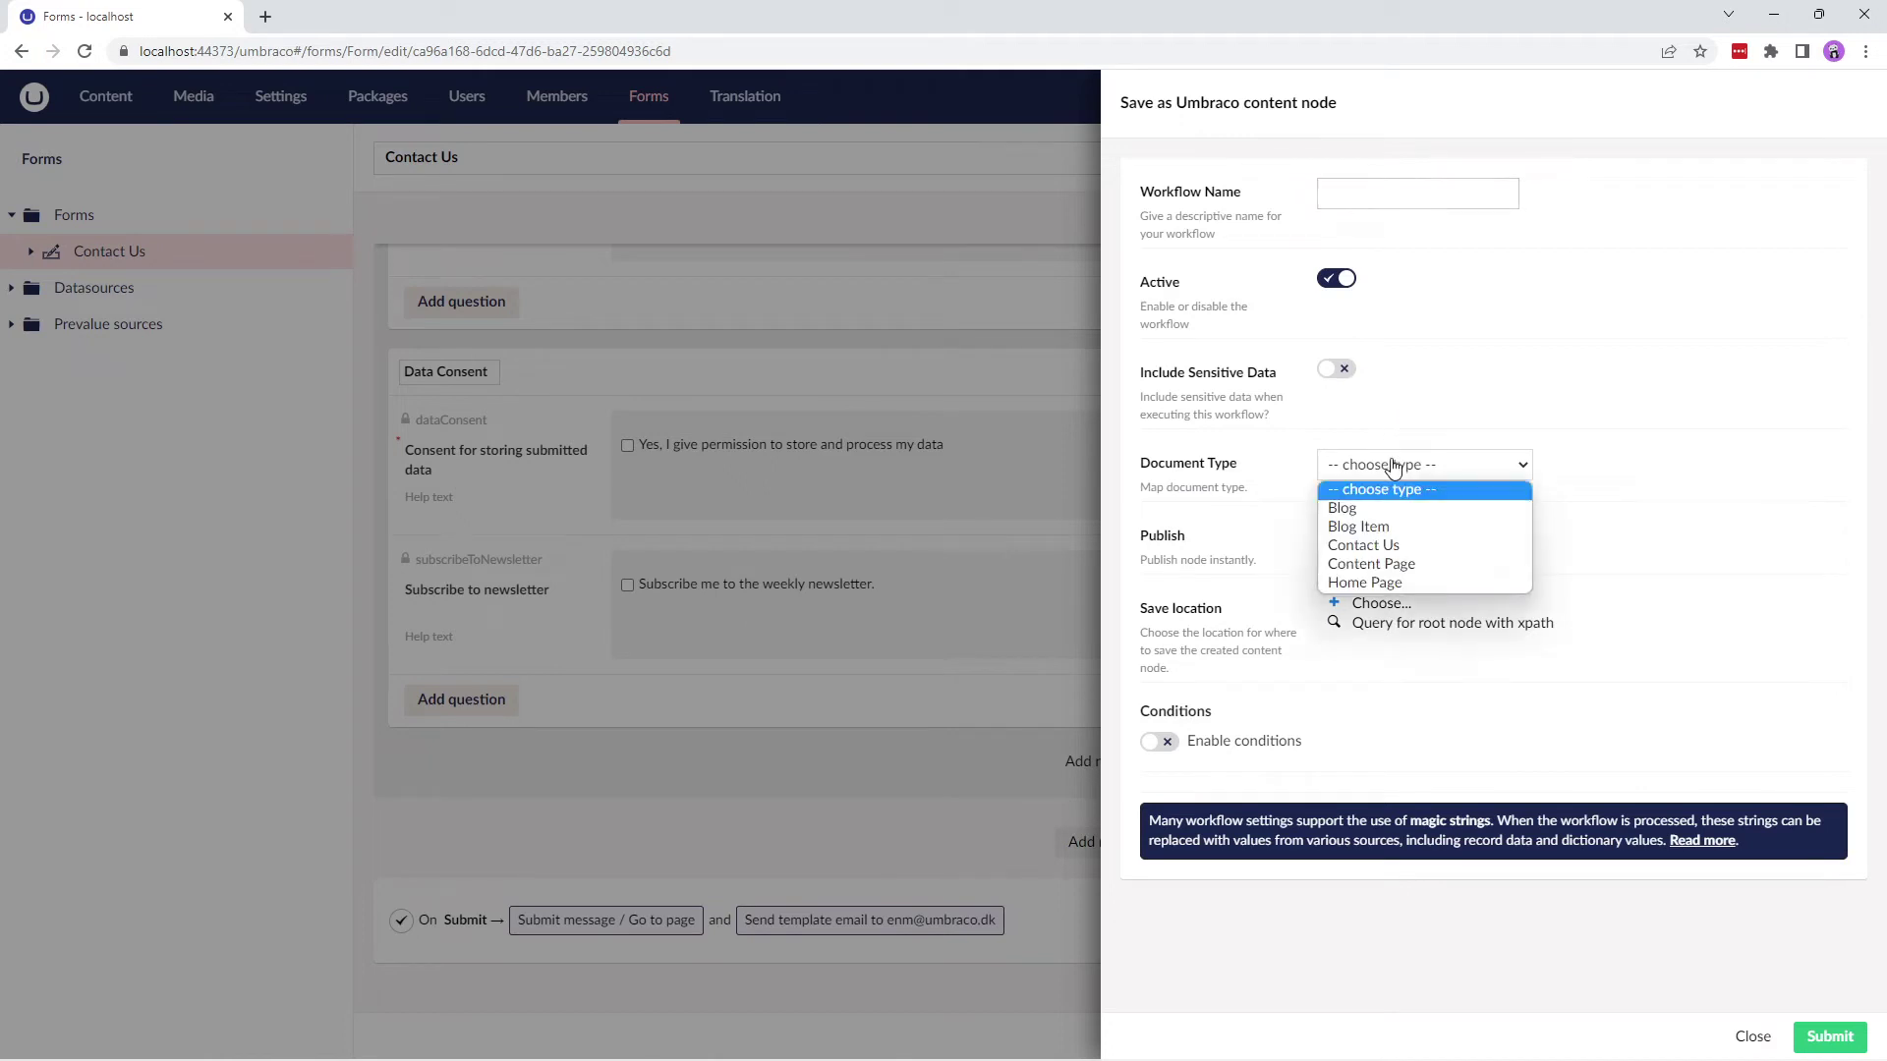
pyautogui.click(1377, 563)
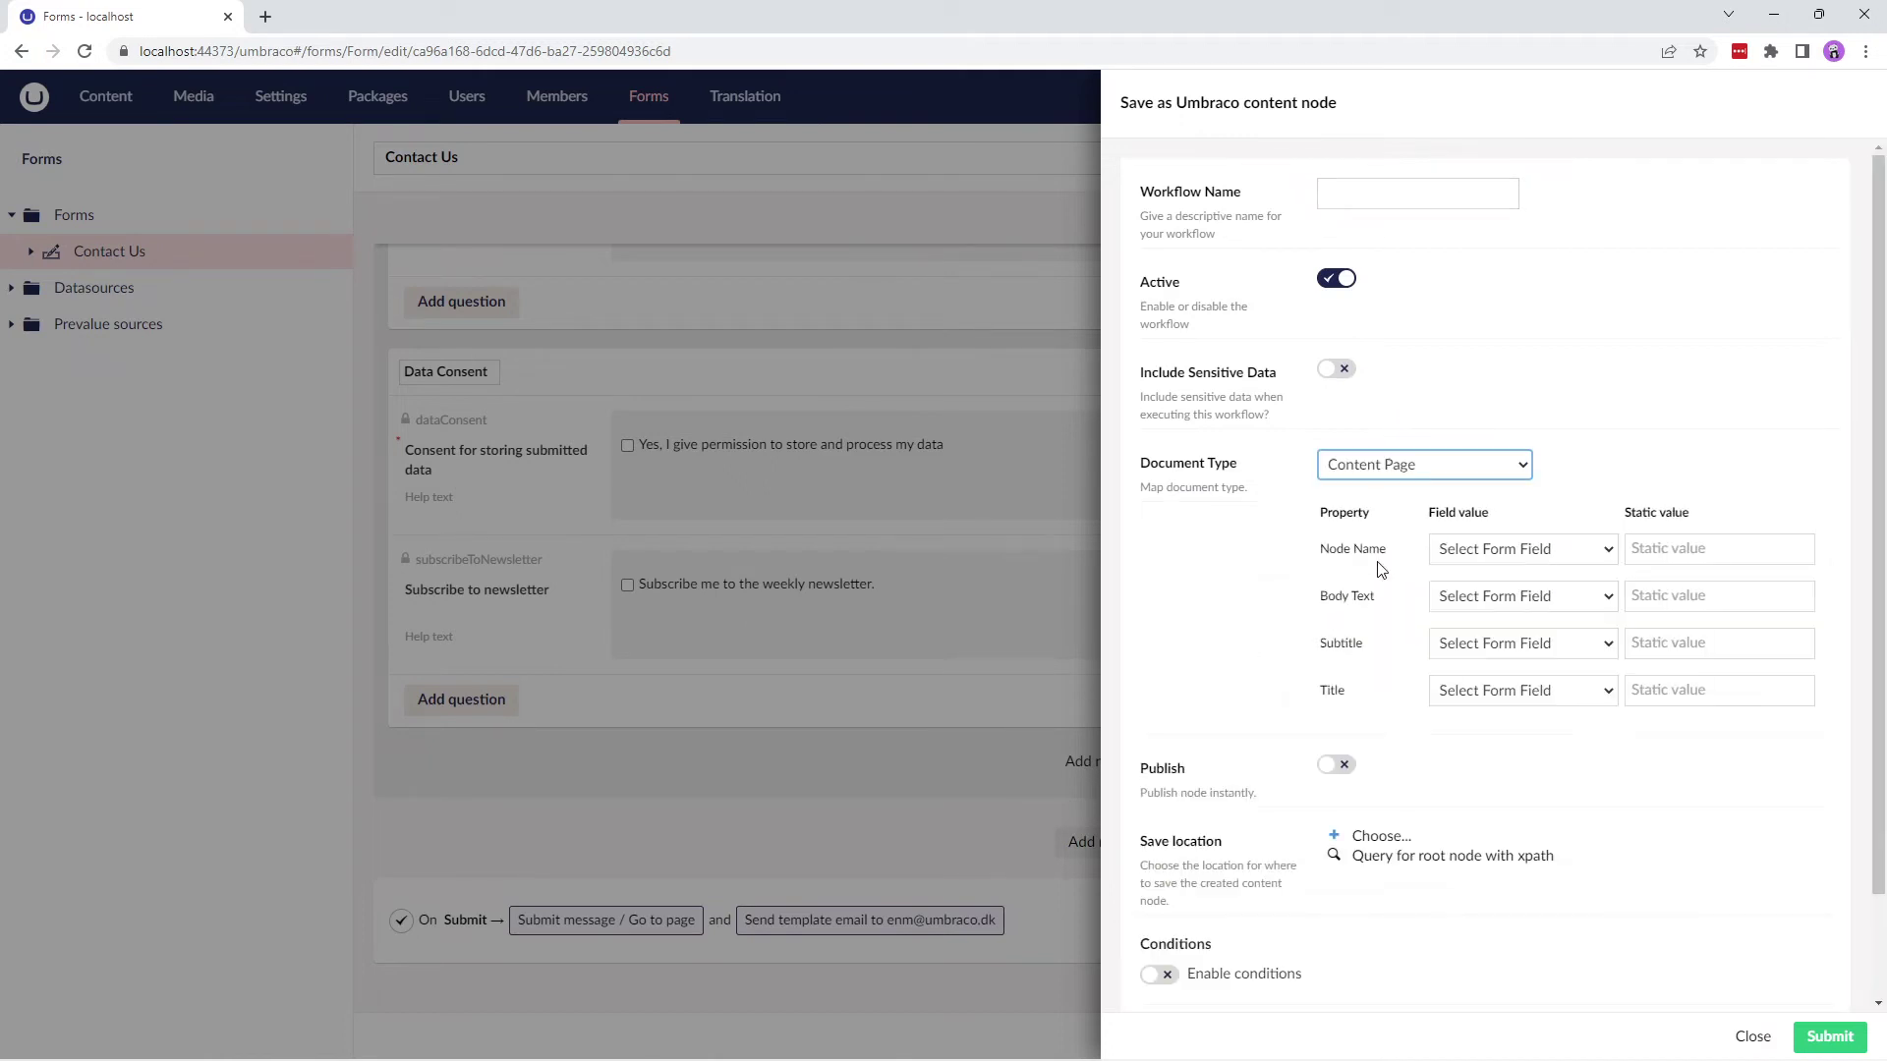
pyautogui.click(1471, 597)
pyautogui.click(1491, 771)
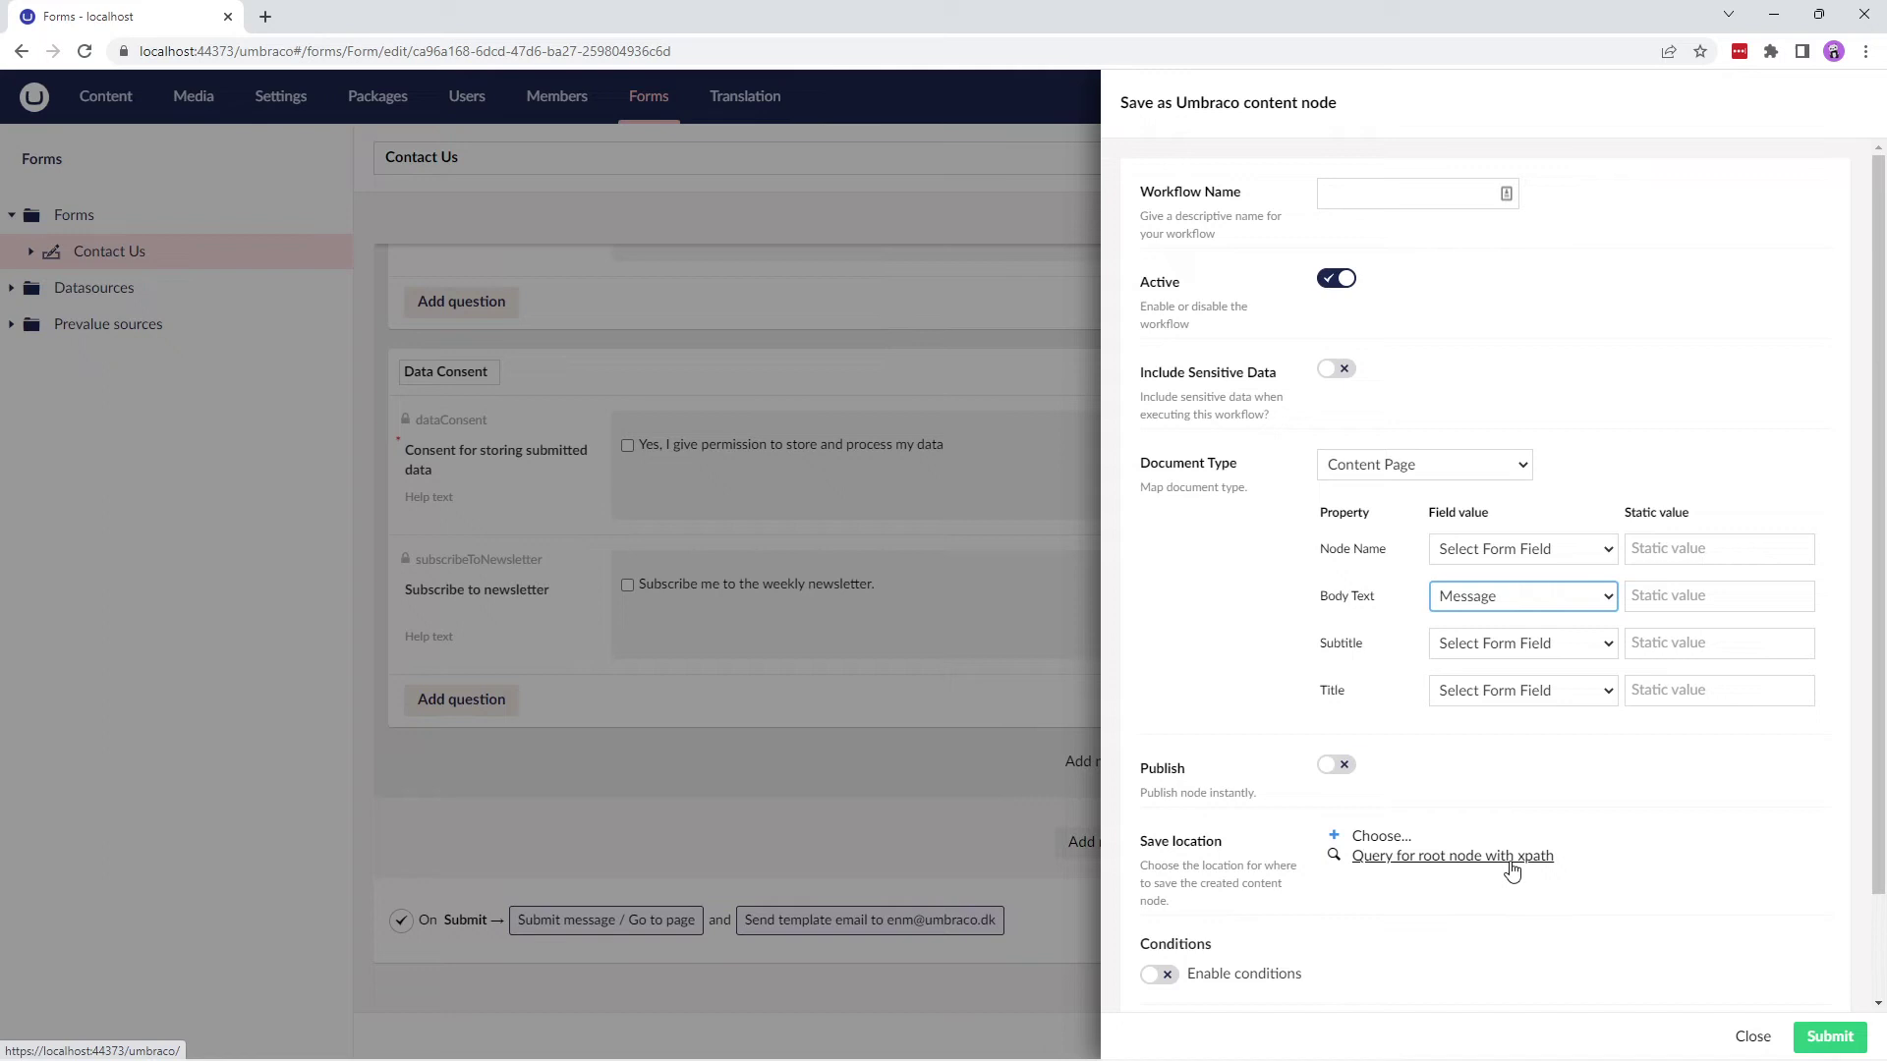
# Discard the content-node workflow, then review the Send email settings and close them unchanged.
pyautogui.click(1752, 1037)
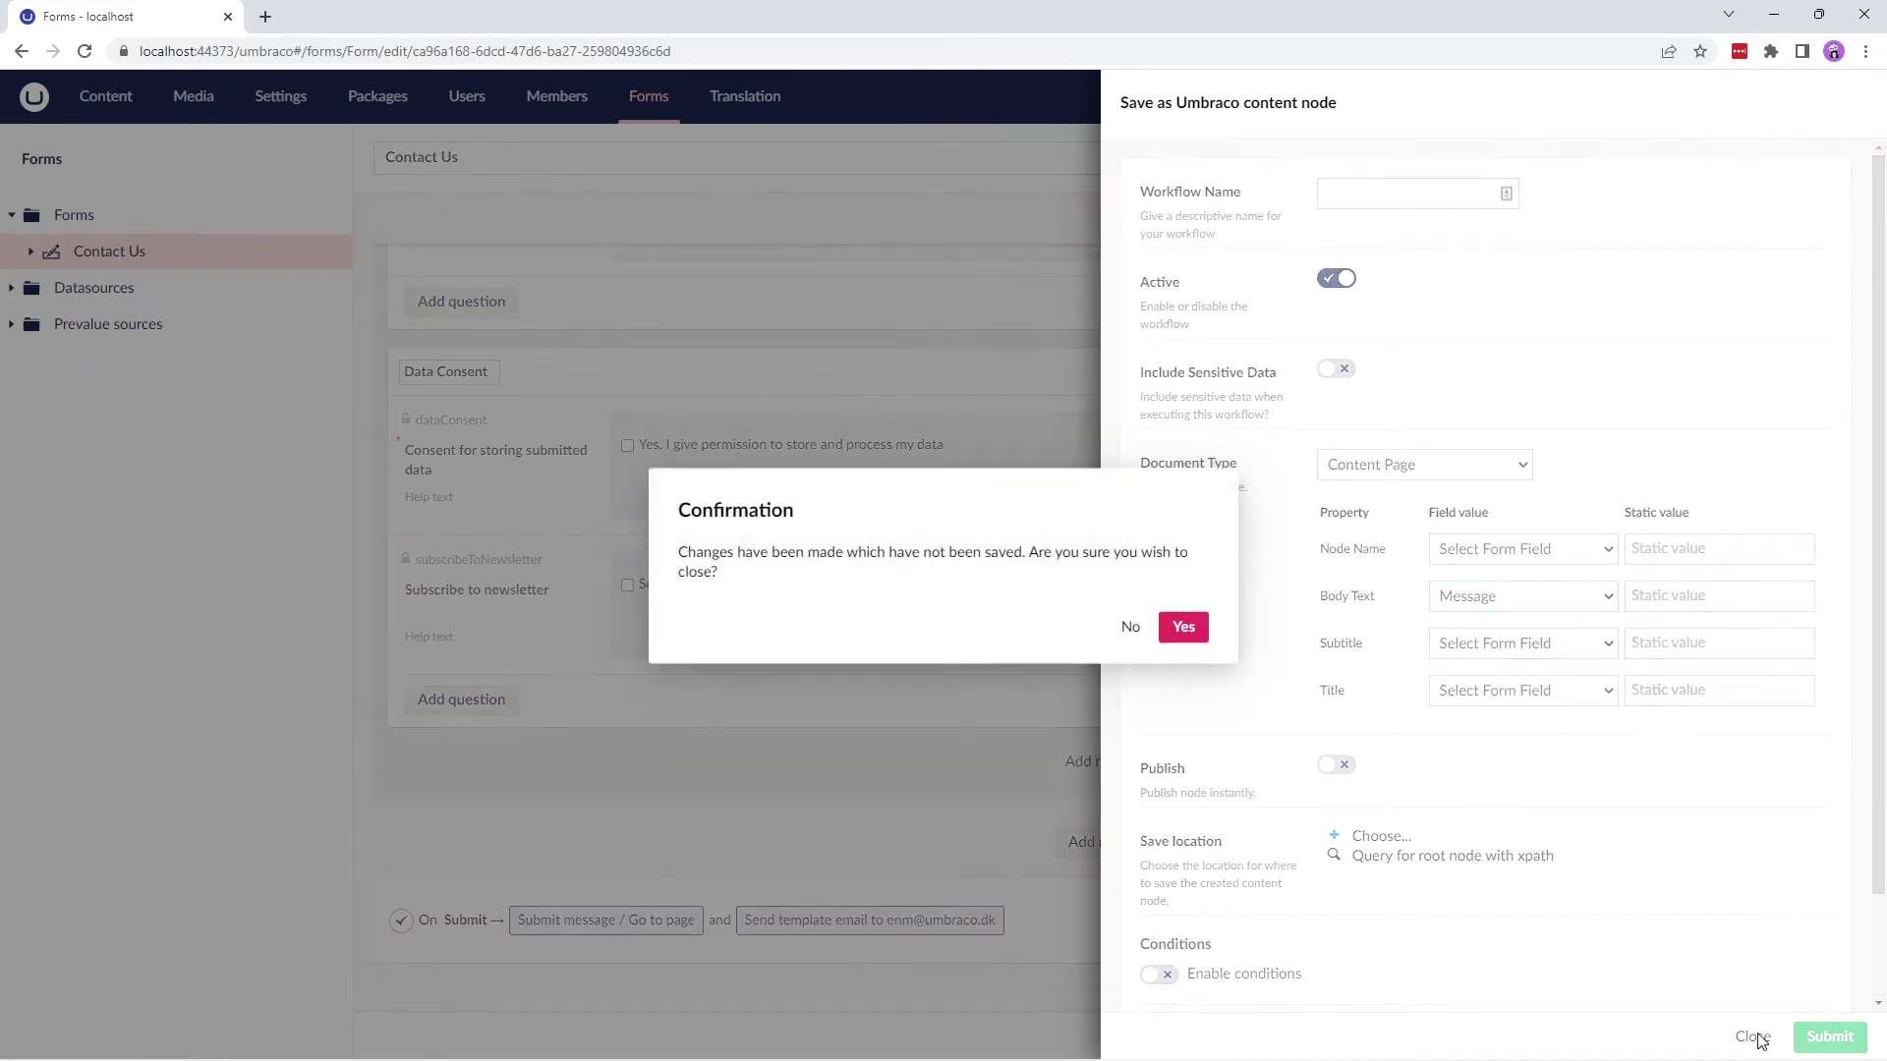
pyautogui.click(1177, 635)
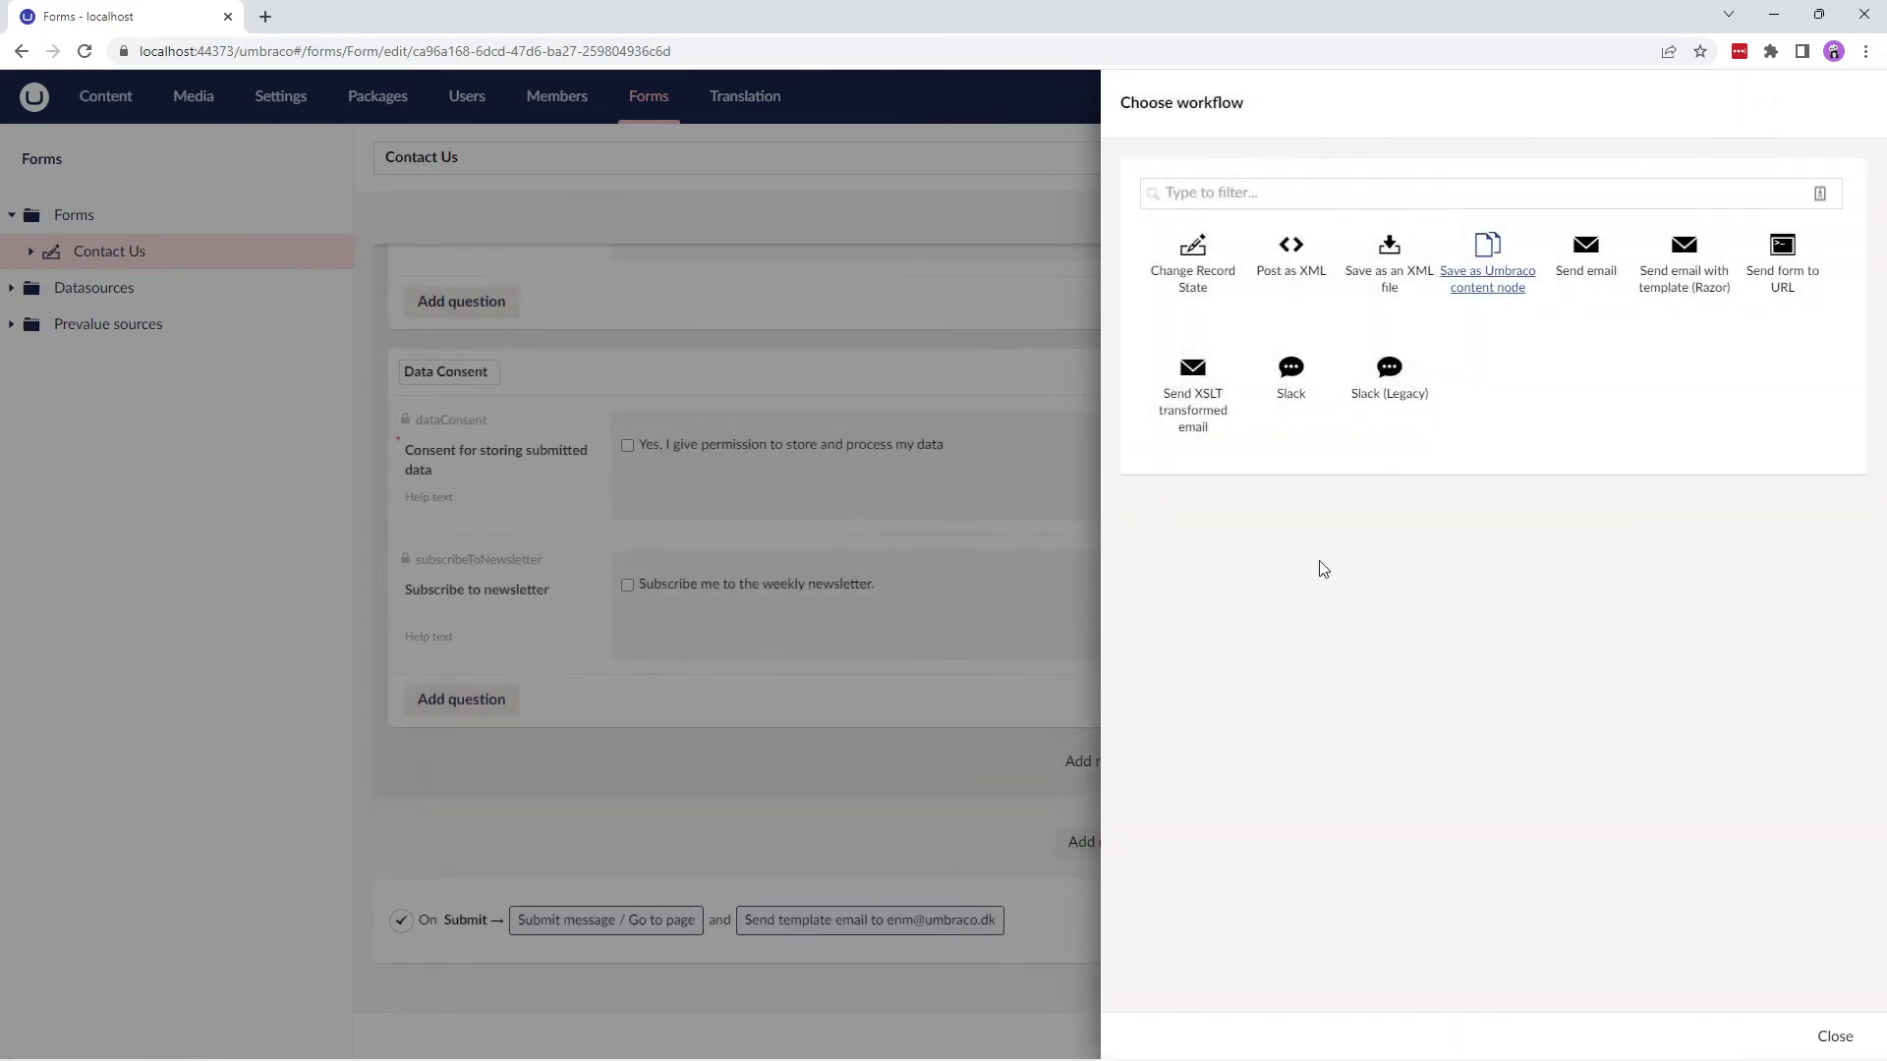
pyautogui.click(1582, 274)
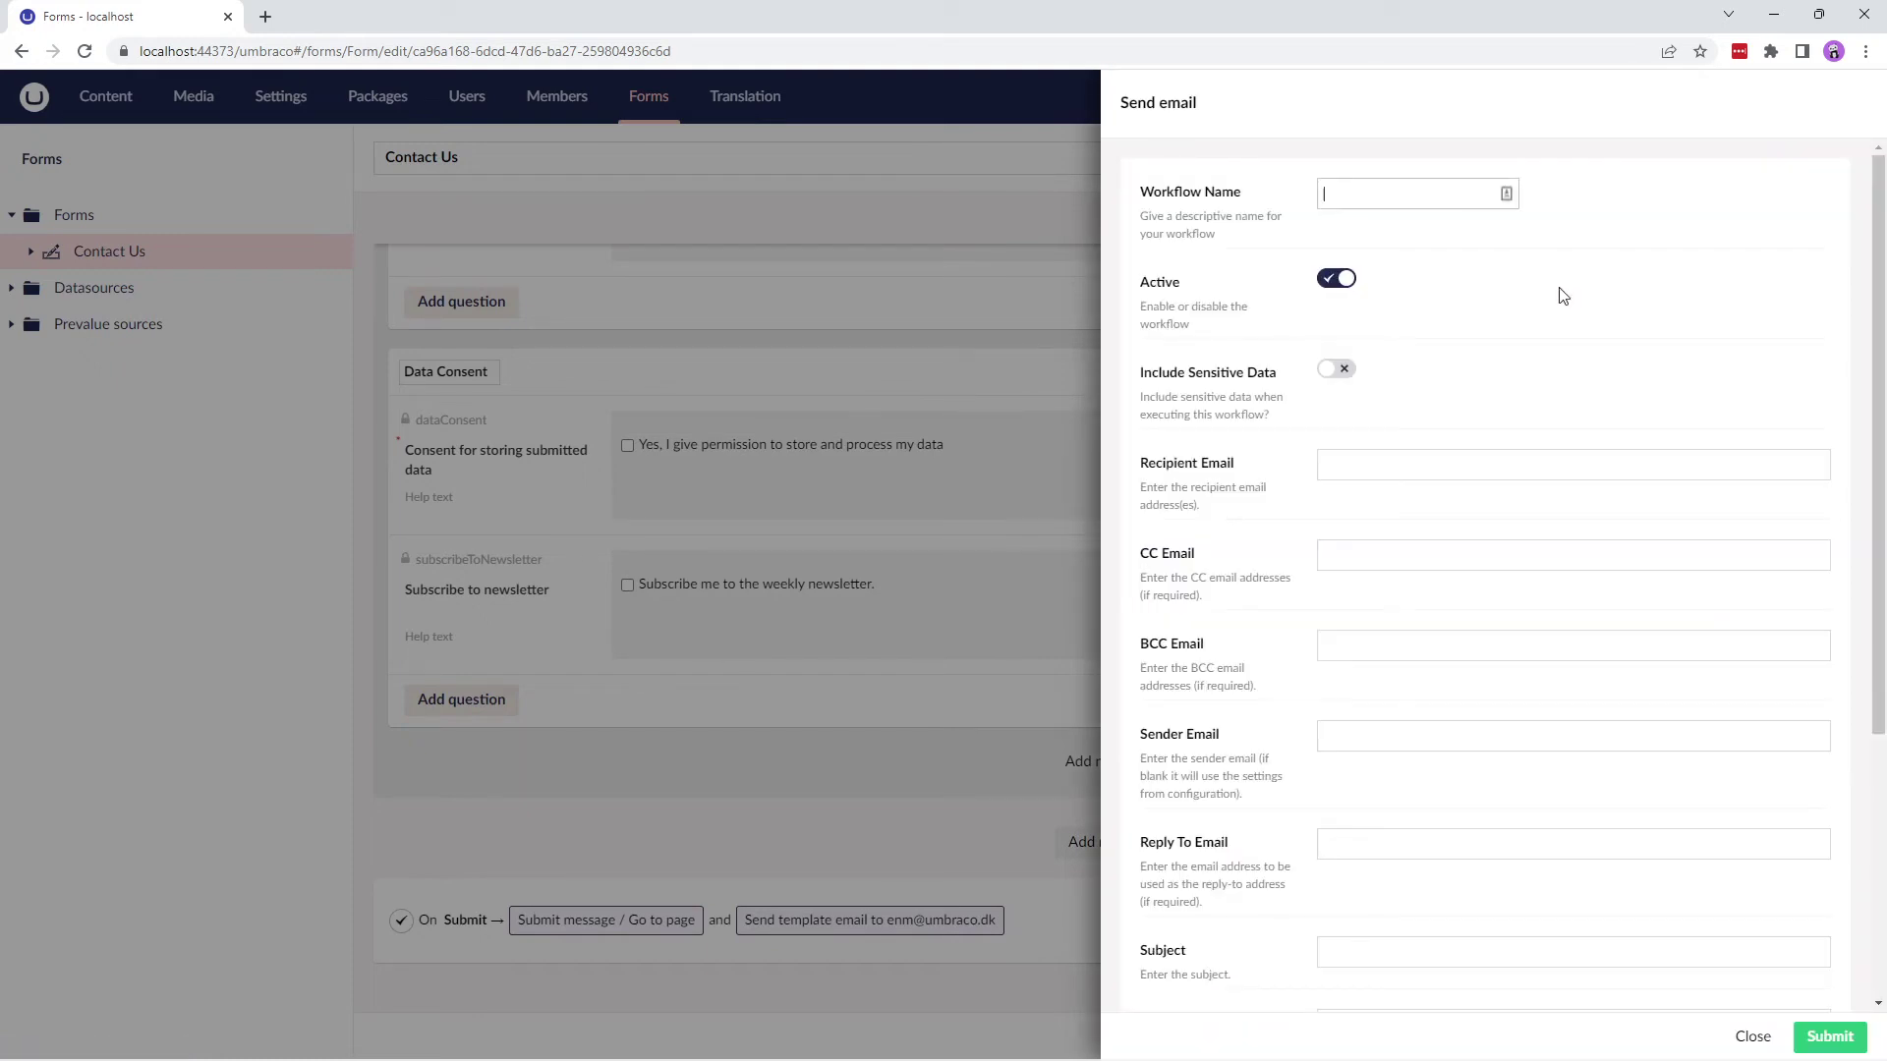
pyautogui.click(1404, 462)
pyautogui.scroll(-2, 1405, 462)
pyautogui.scroll(-1, 1404, 462)
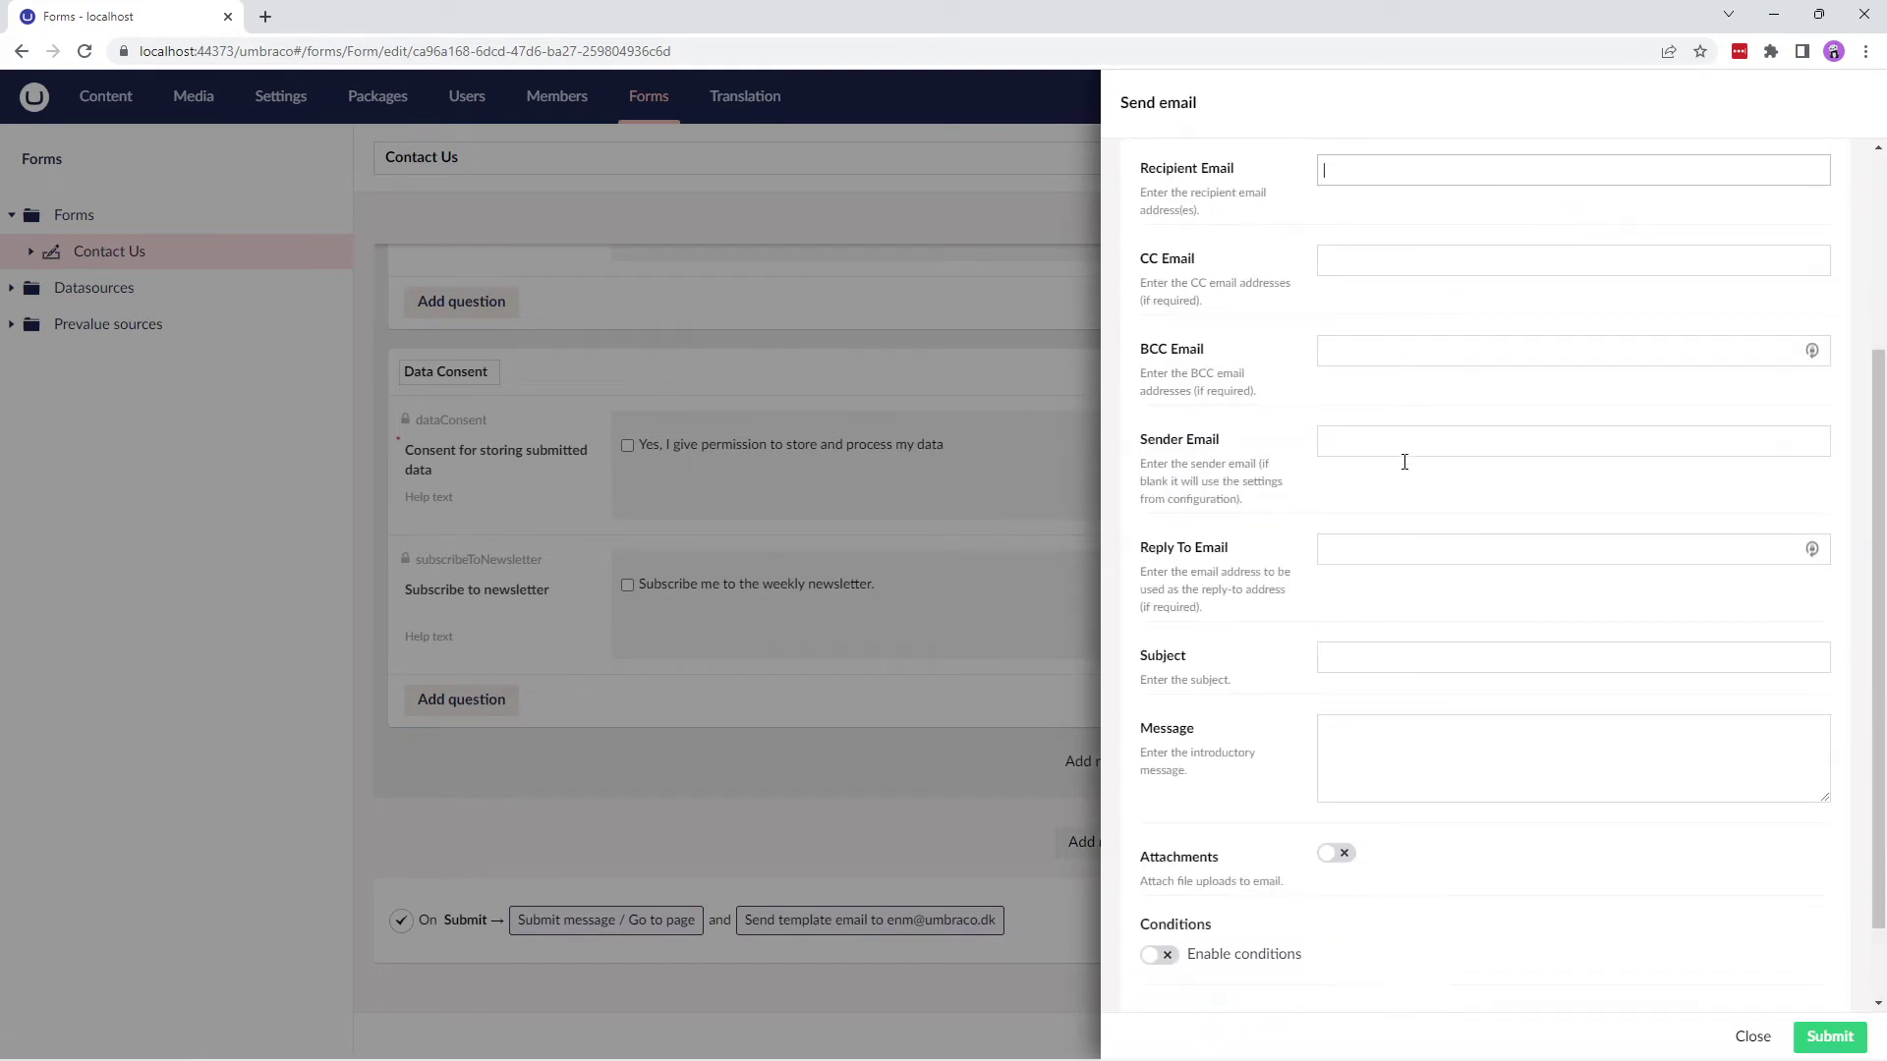
pyautogui.scroll(-1, 1404, 462)
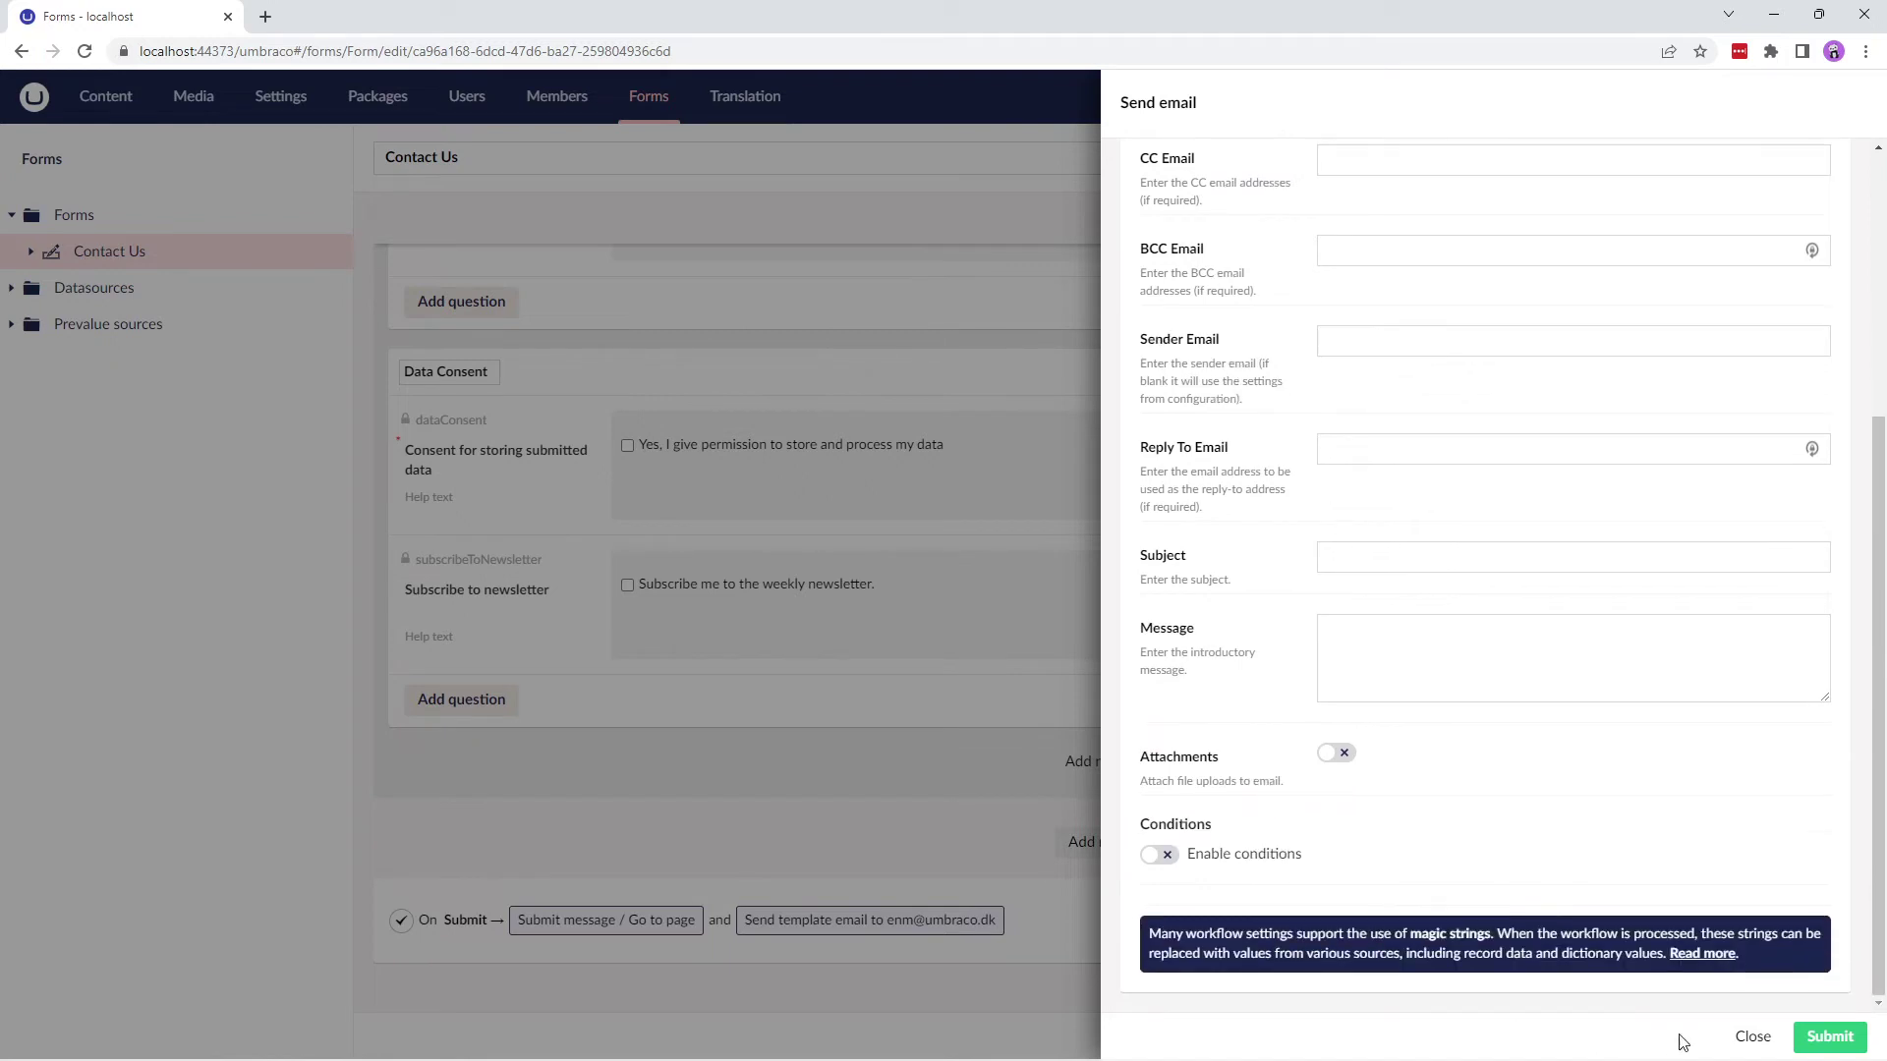
pyautogui.click(1751, 1035)
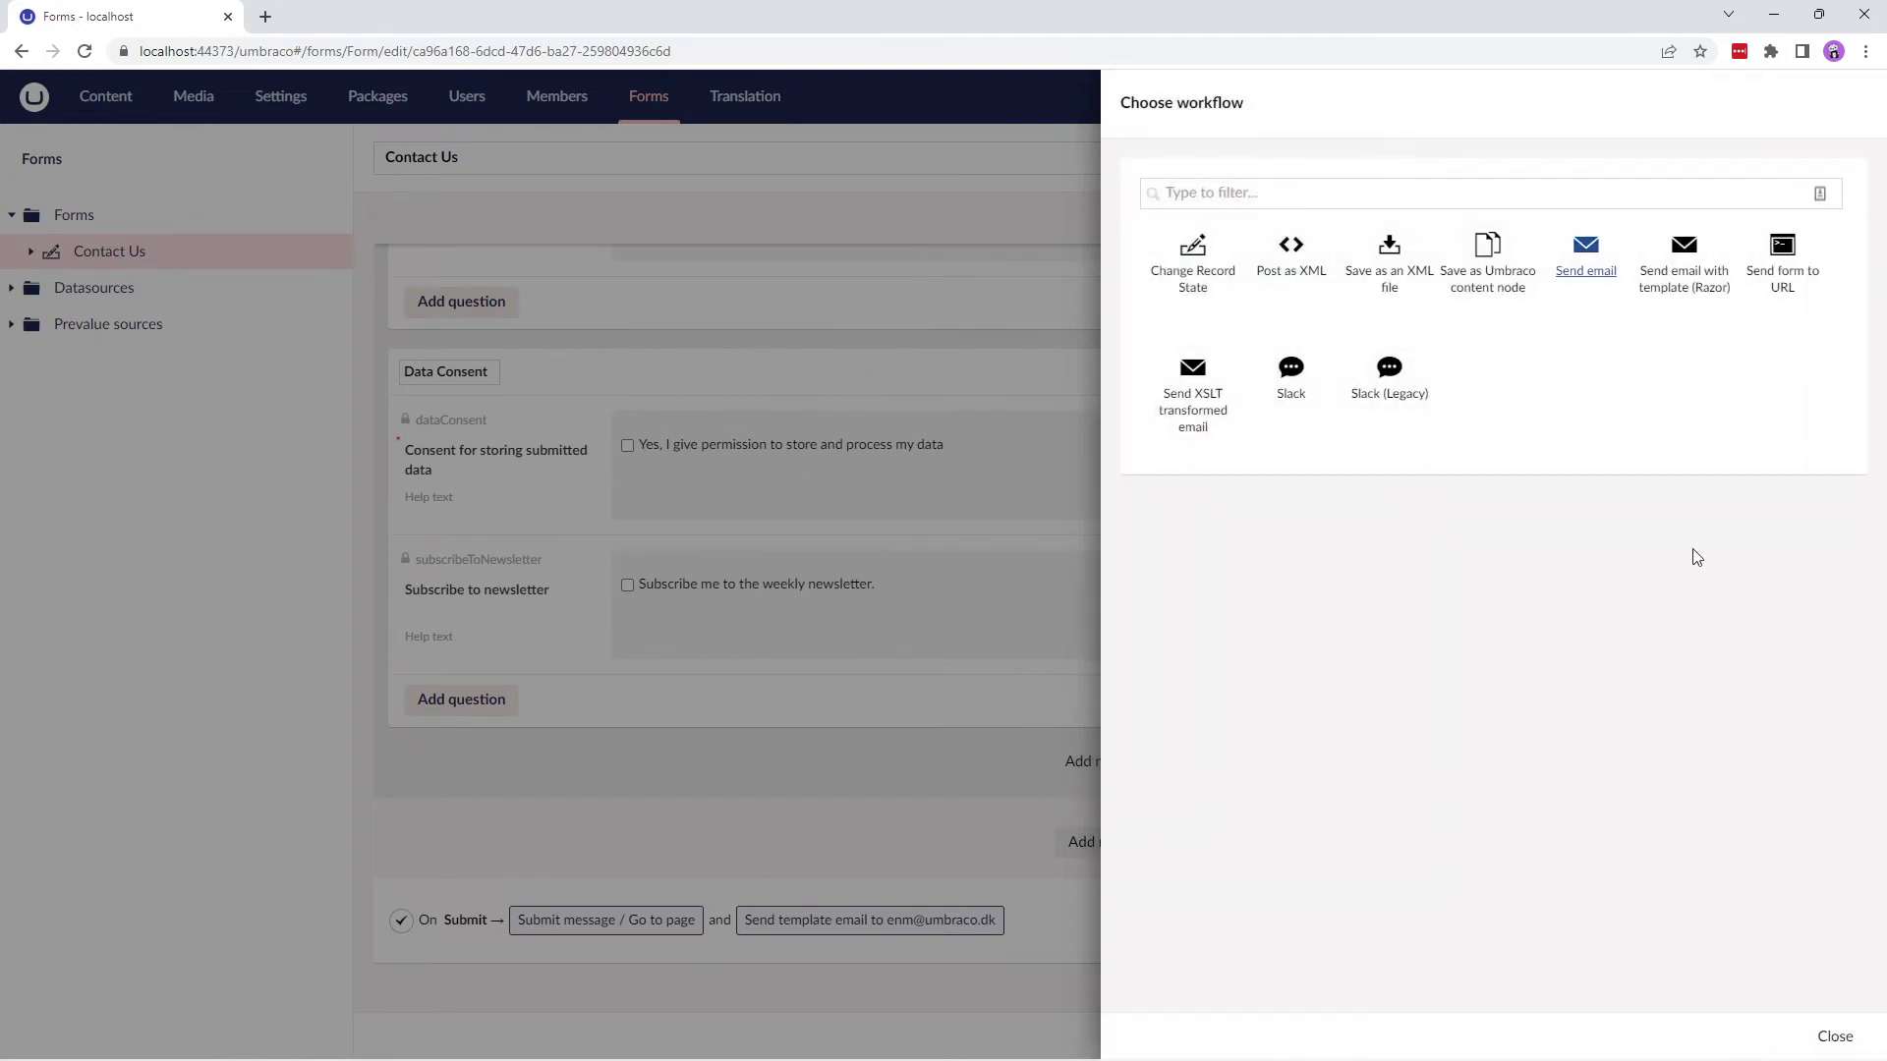
# Review the Send email with template (Razor) settings and close them unsaved.
pyautogui.click(1706, 285)
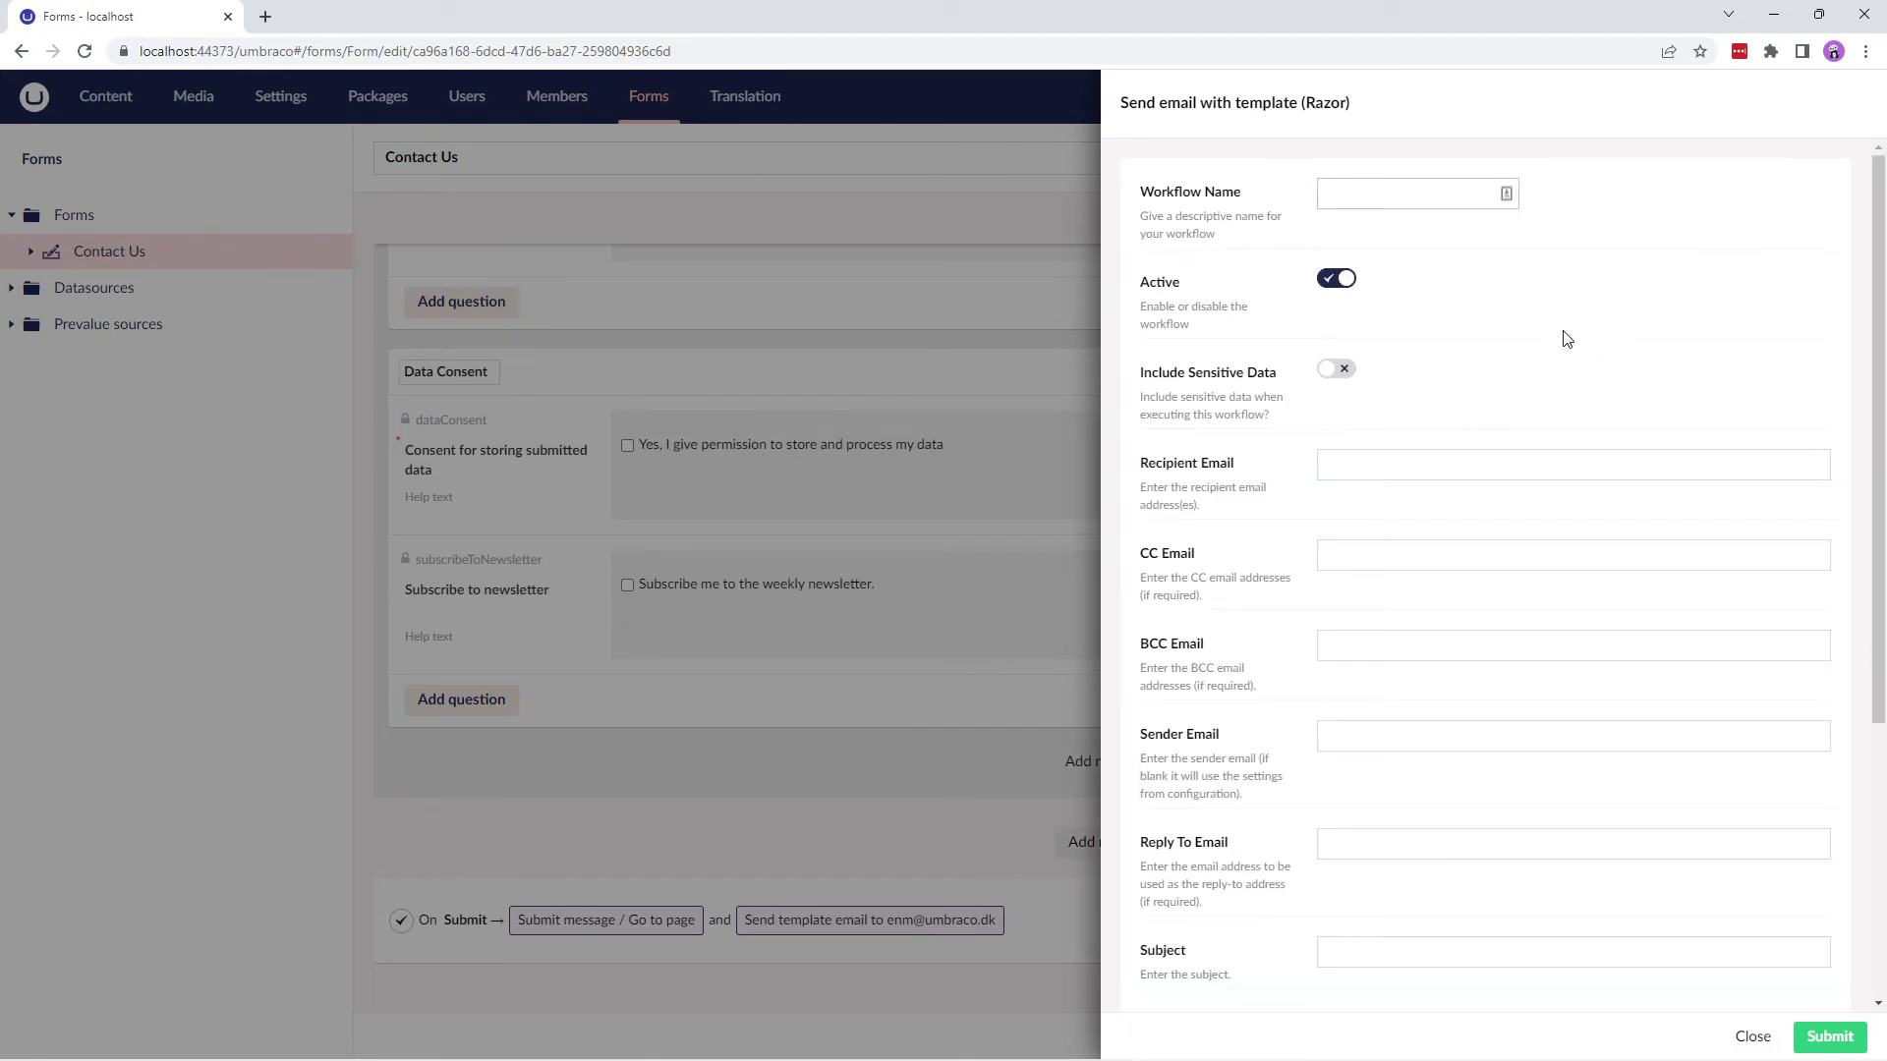
pyautogui.click(1430, 451)
pyautogui.scroll(-5, 1429, 450)
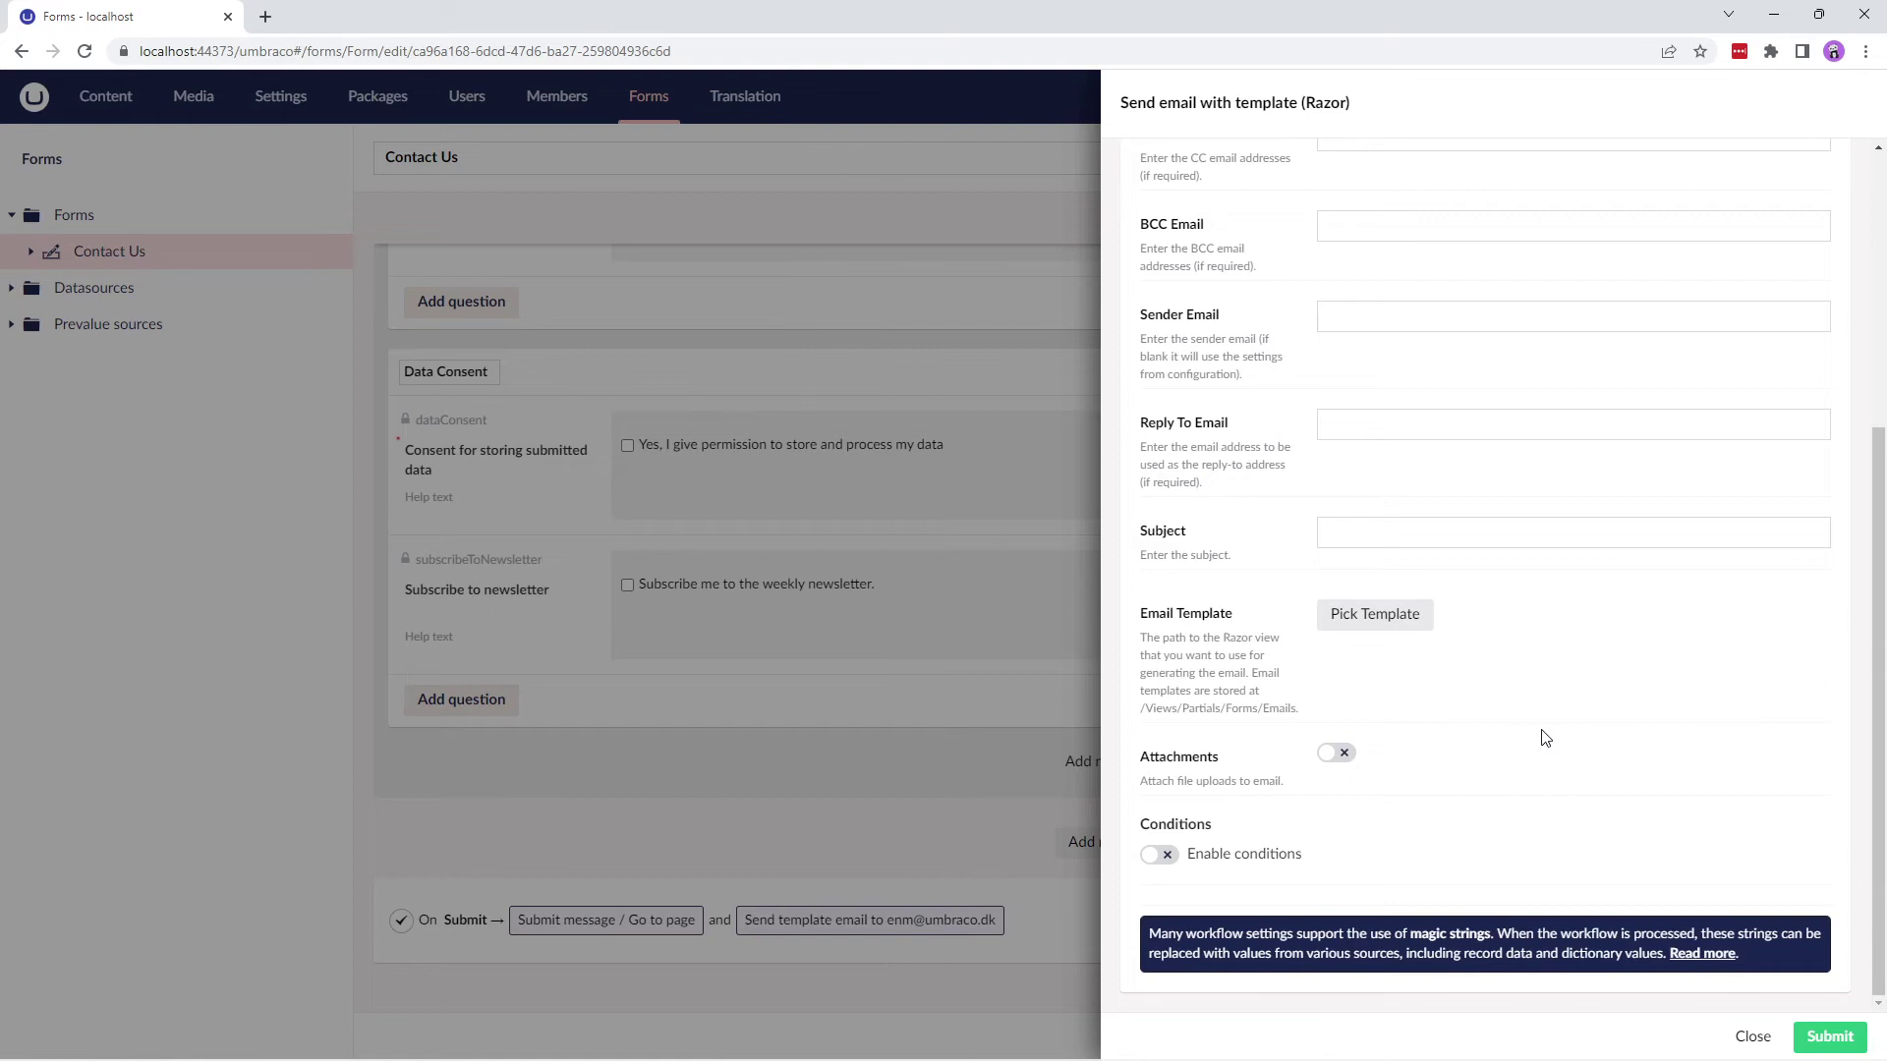
pyautogui.click(1752, 1039)
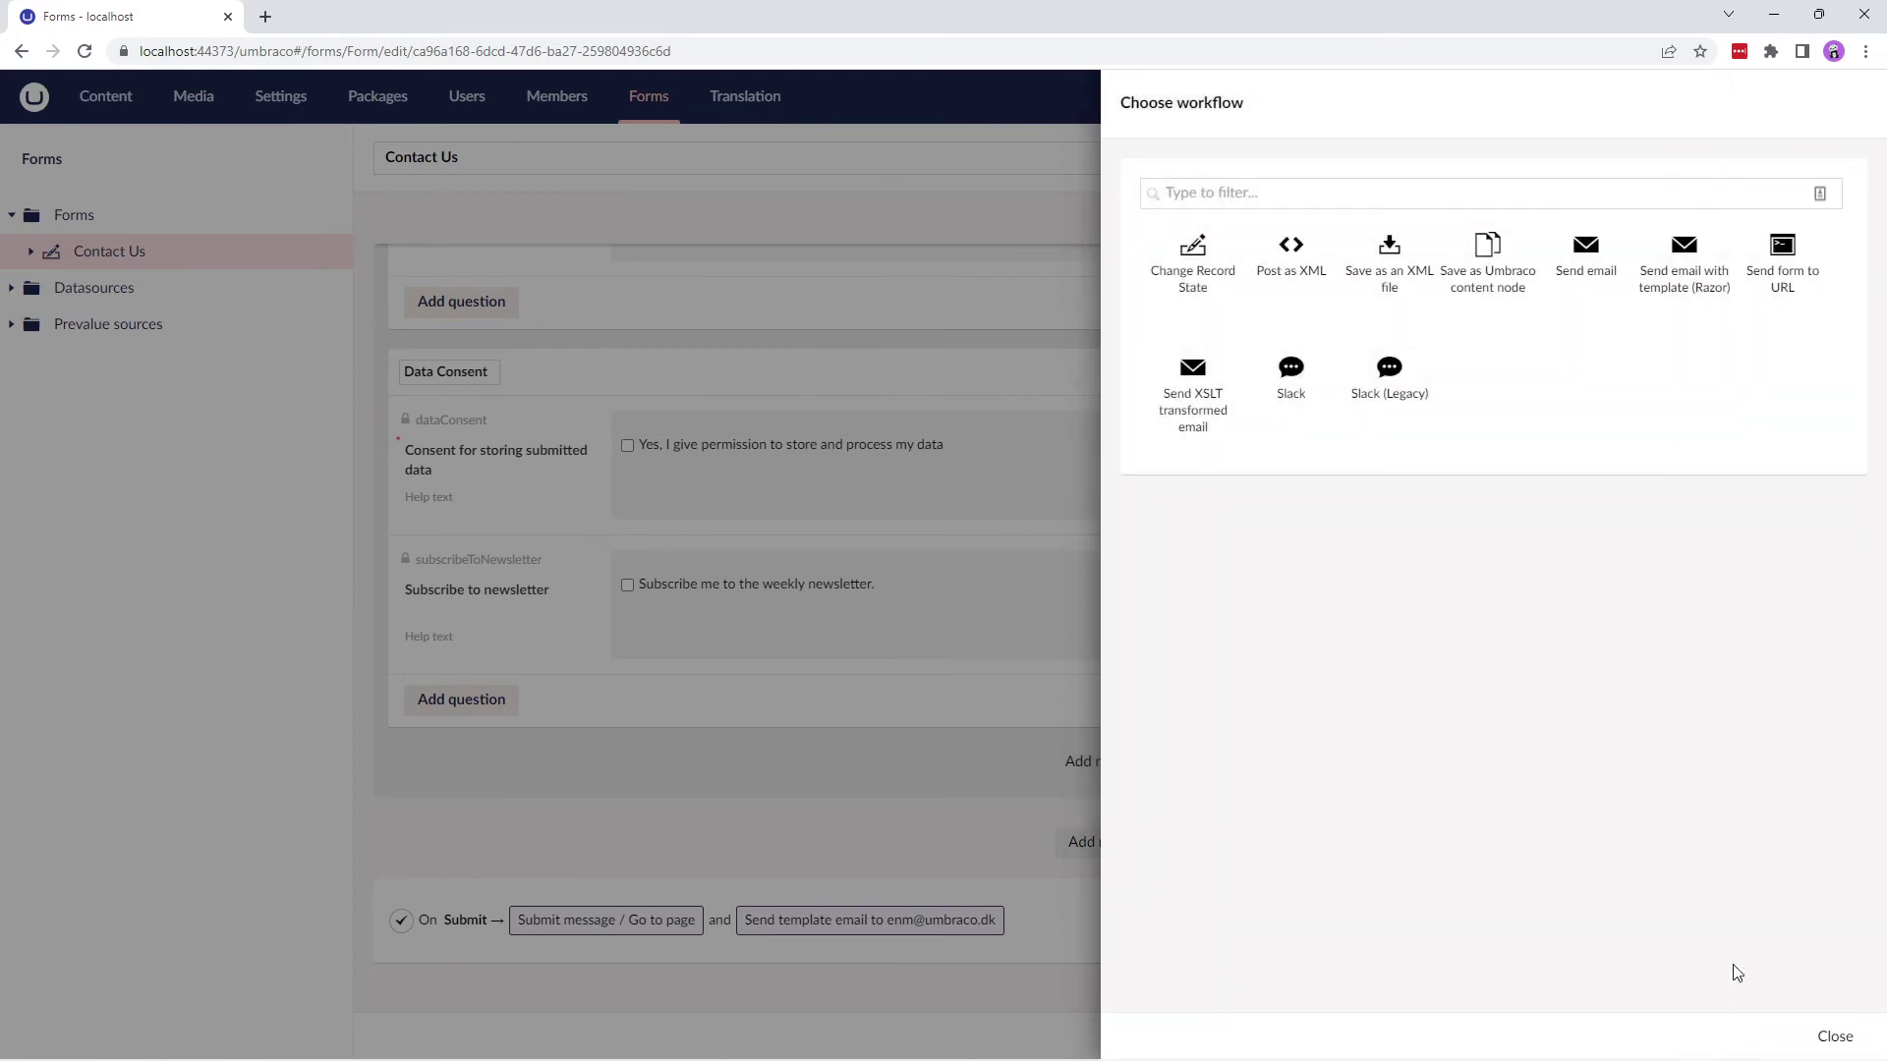
# Open Send form to URL, check its Method options, and include the Form name field.
pyautogui.click(1793, 288)
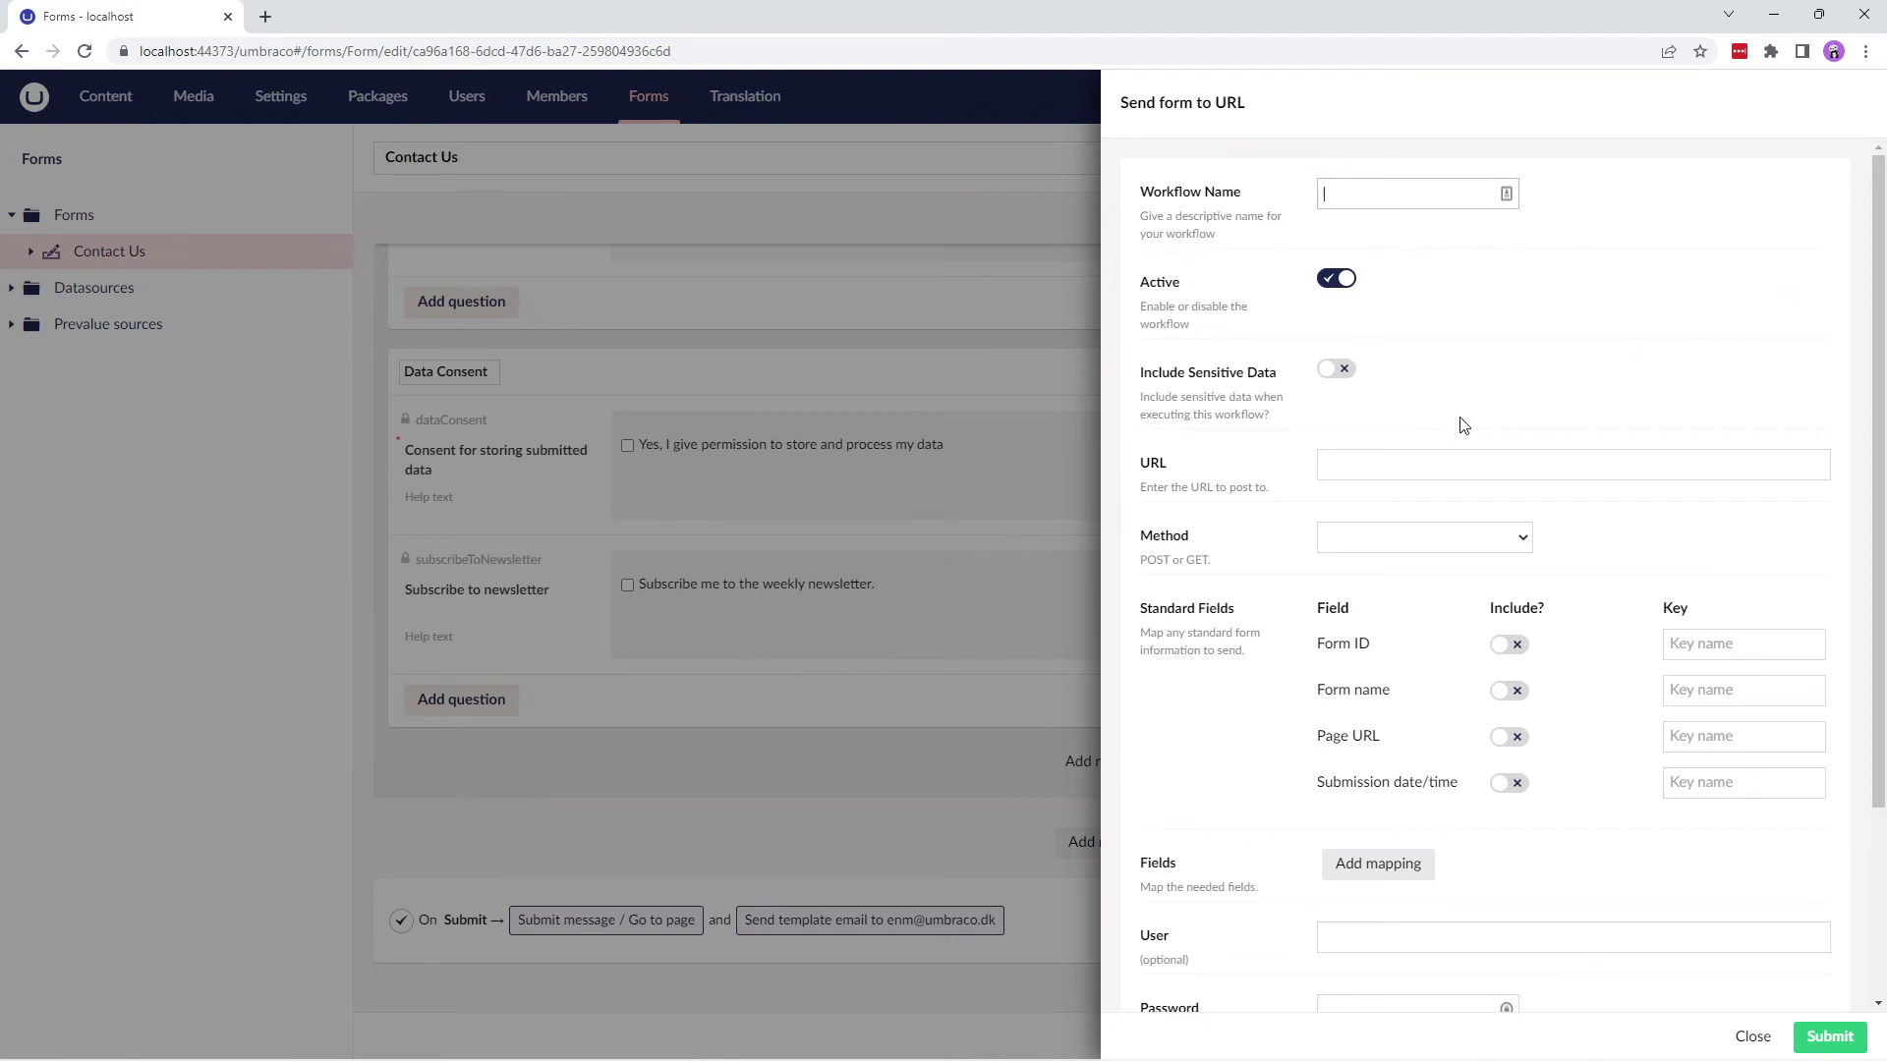
pyautogui.click(1408, 462)
pyautogui.click(1395, 538)
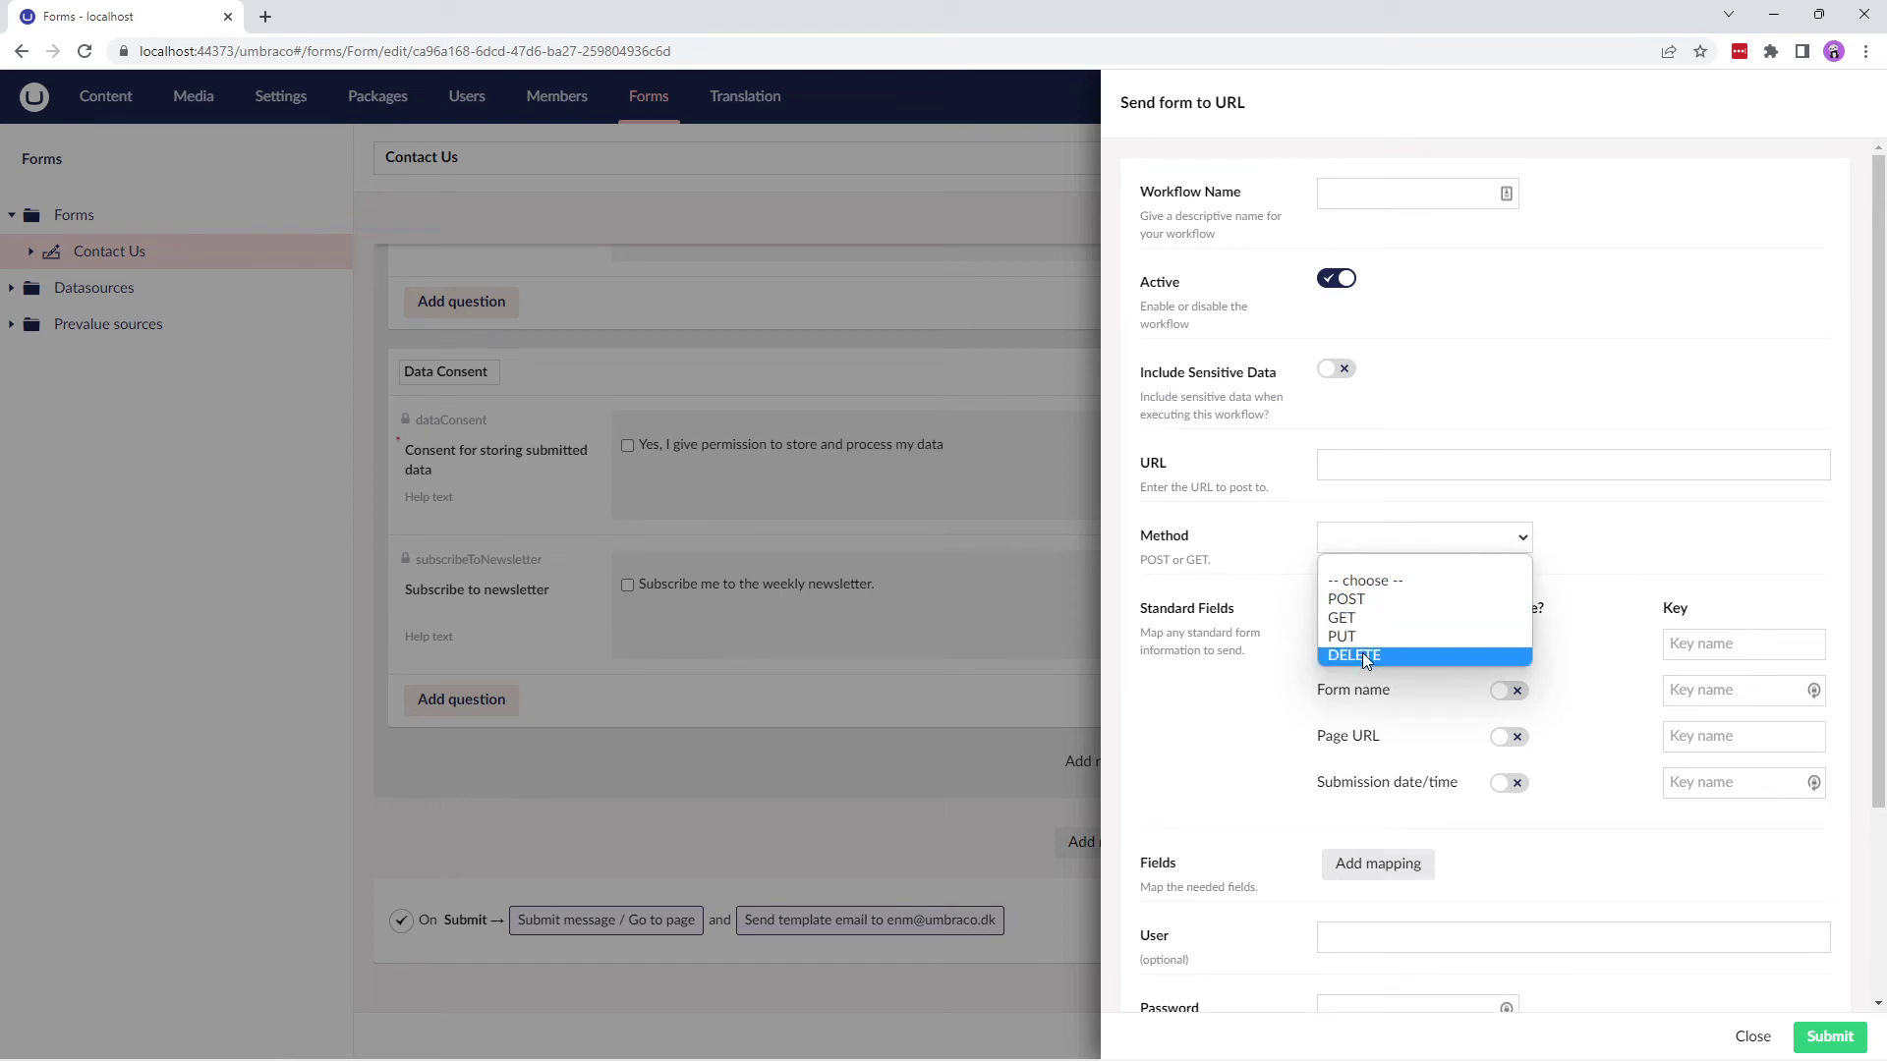
pyautogui.click(1592, 586)
pyautogui.click(1518, 699)
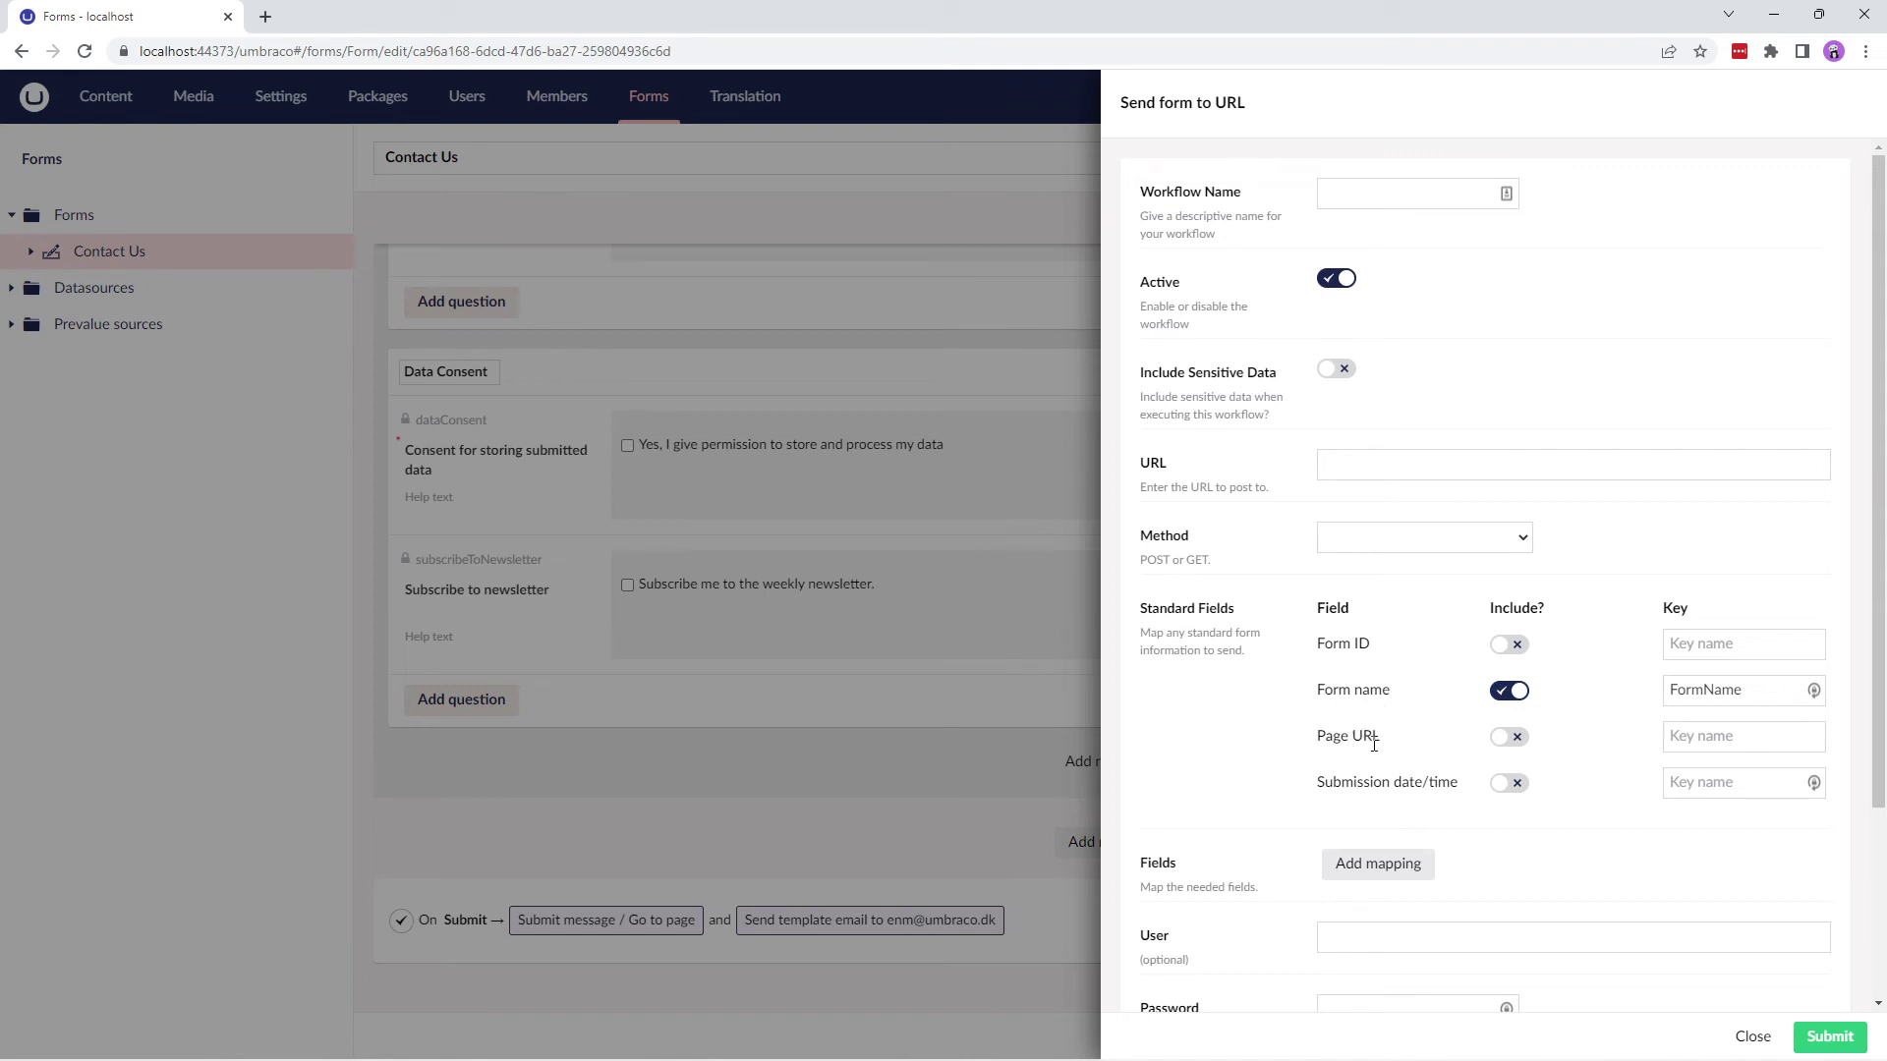
# Add then remove an empty field mapping row and close the Send form to URL settings.
pyautogui.scroll(-3, 1374, 744)
pyautogui.scroll(1, 1373, 750)
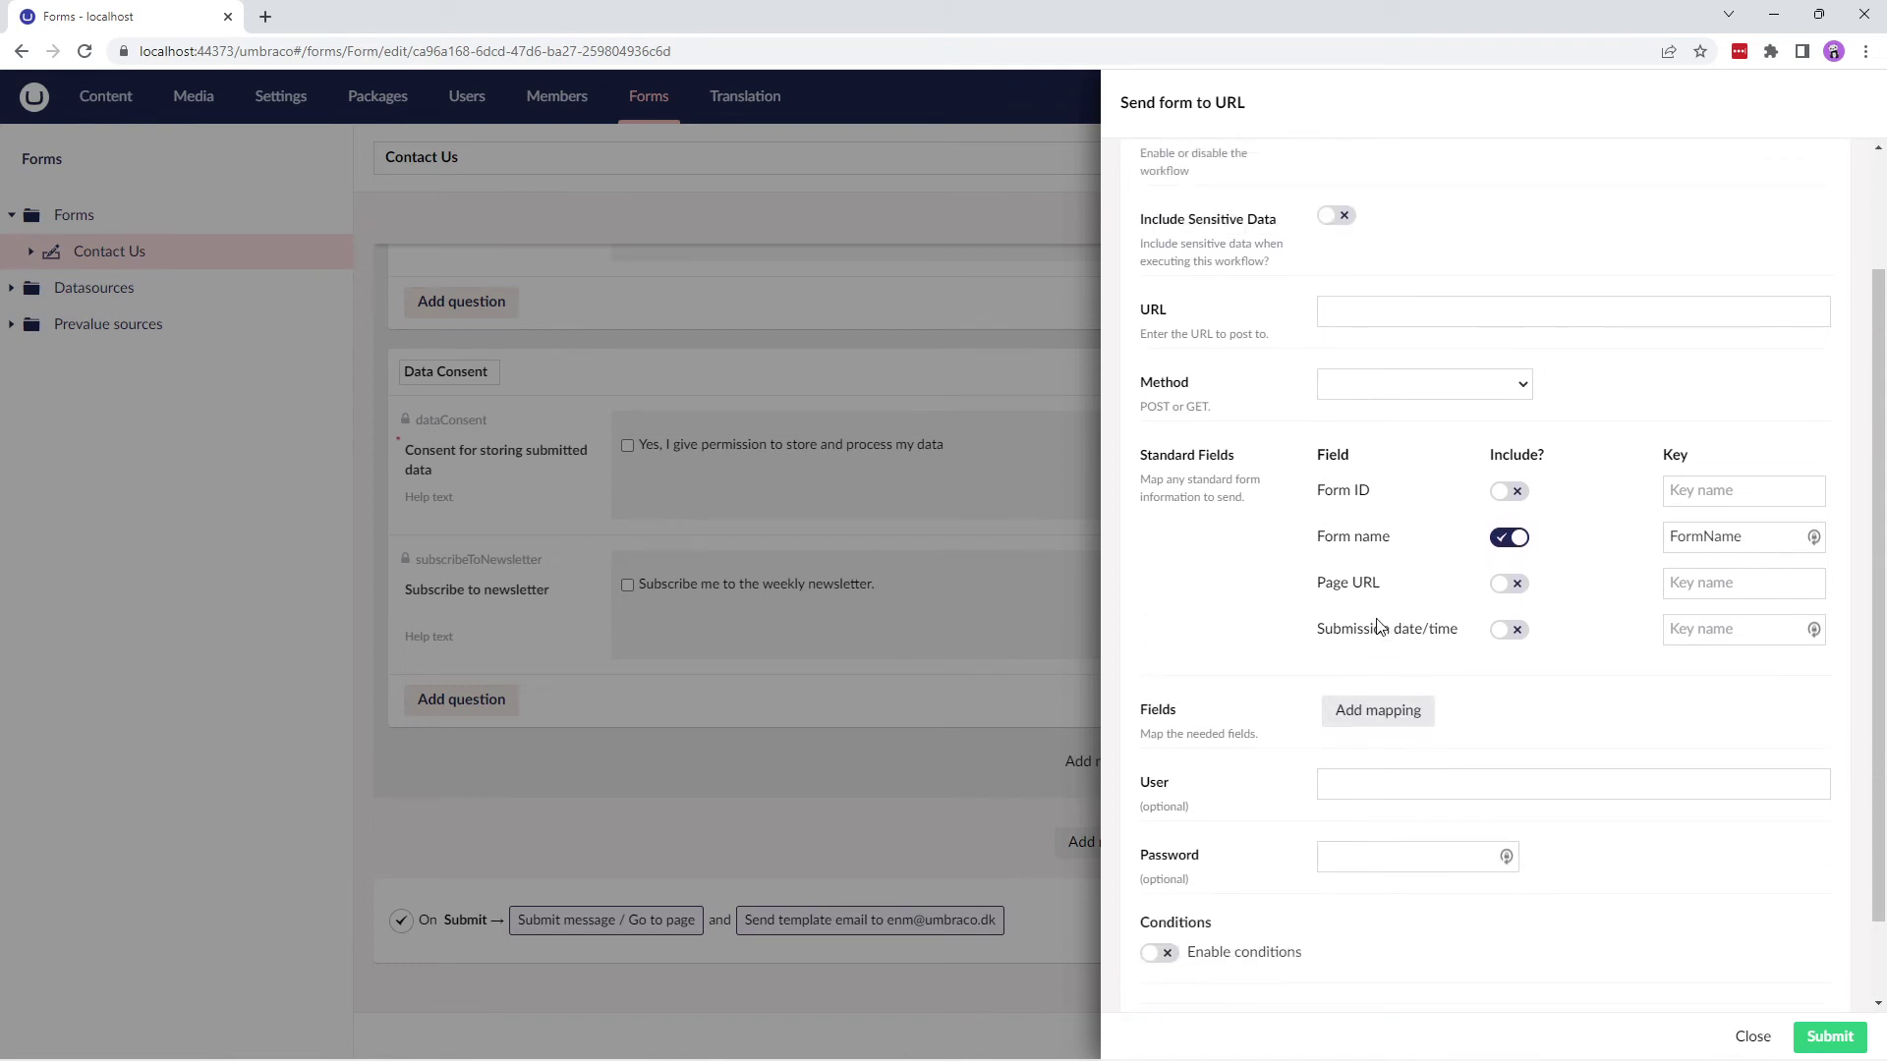
pyautogui.click(1379, 712)
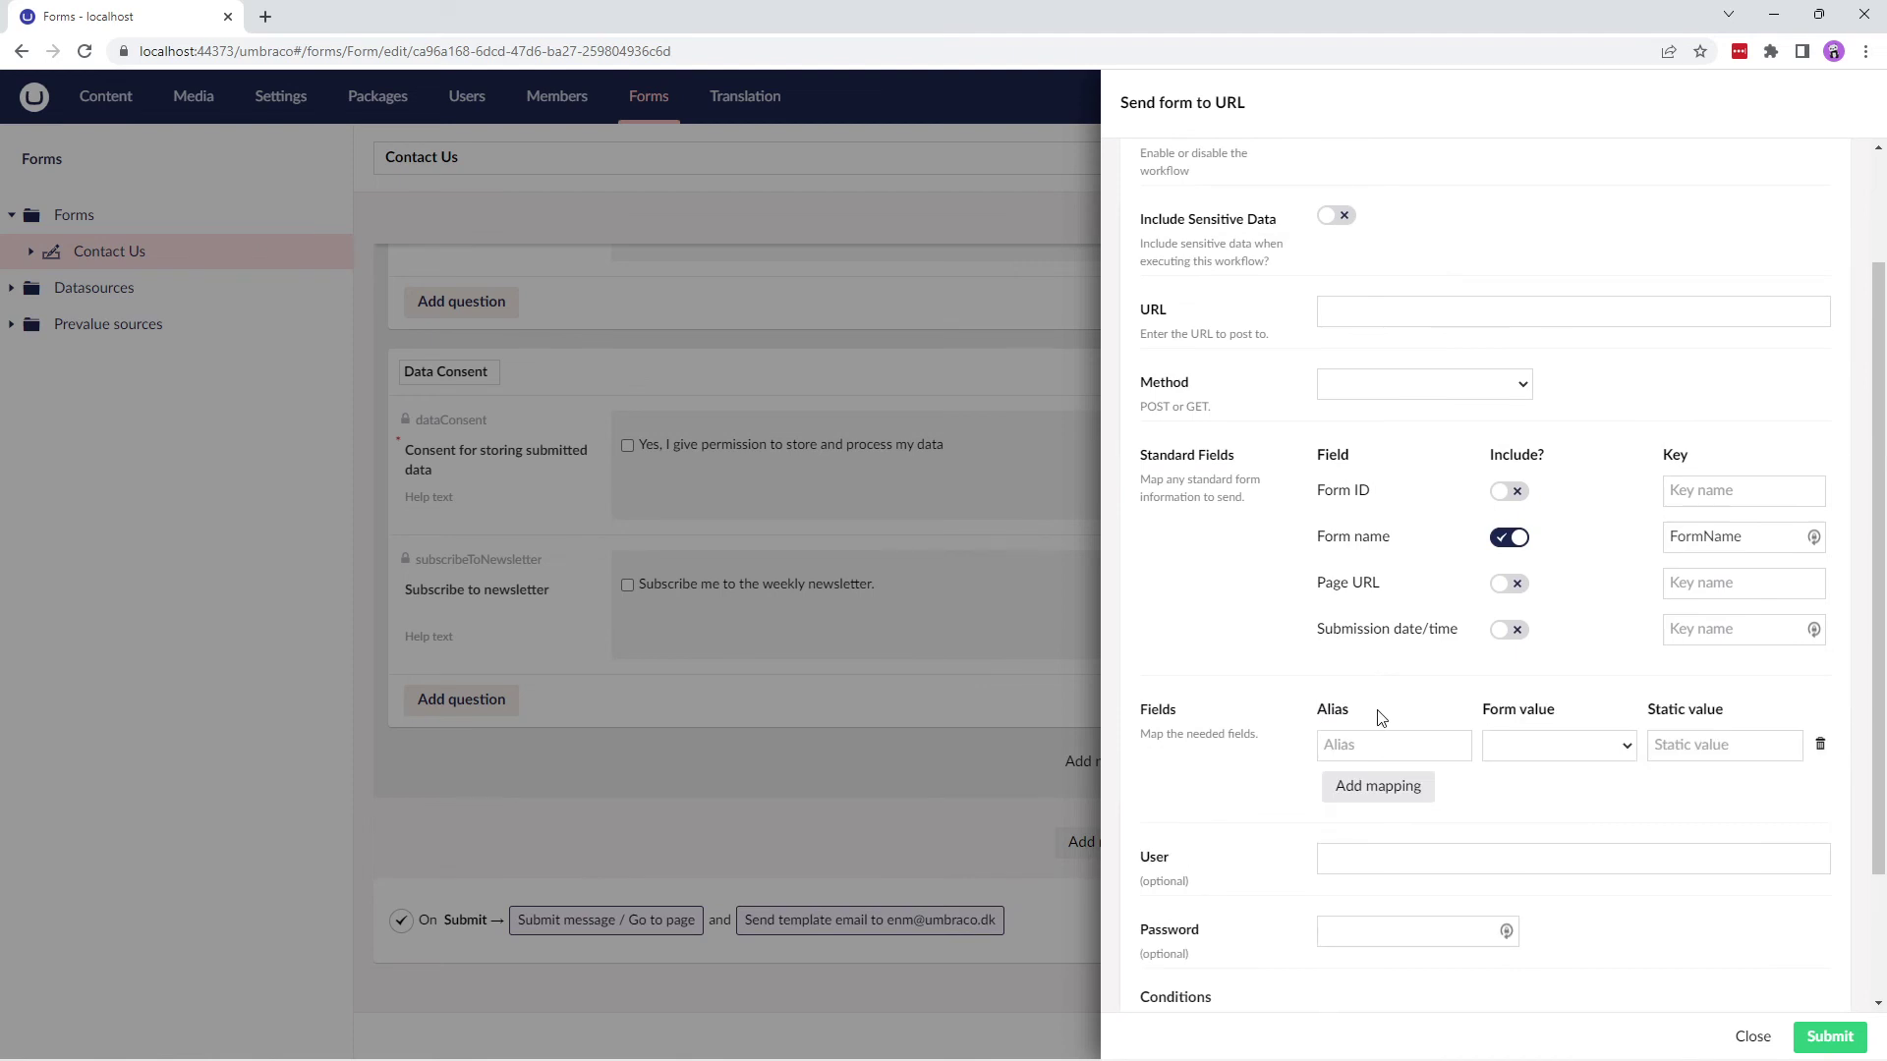
pyautogui.click(1559, 745)
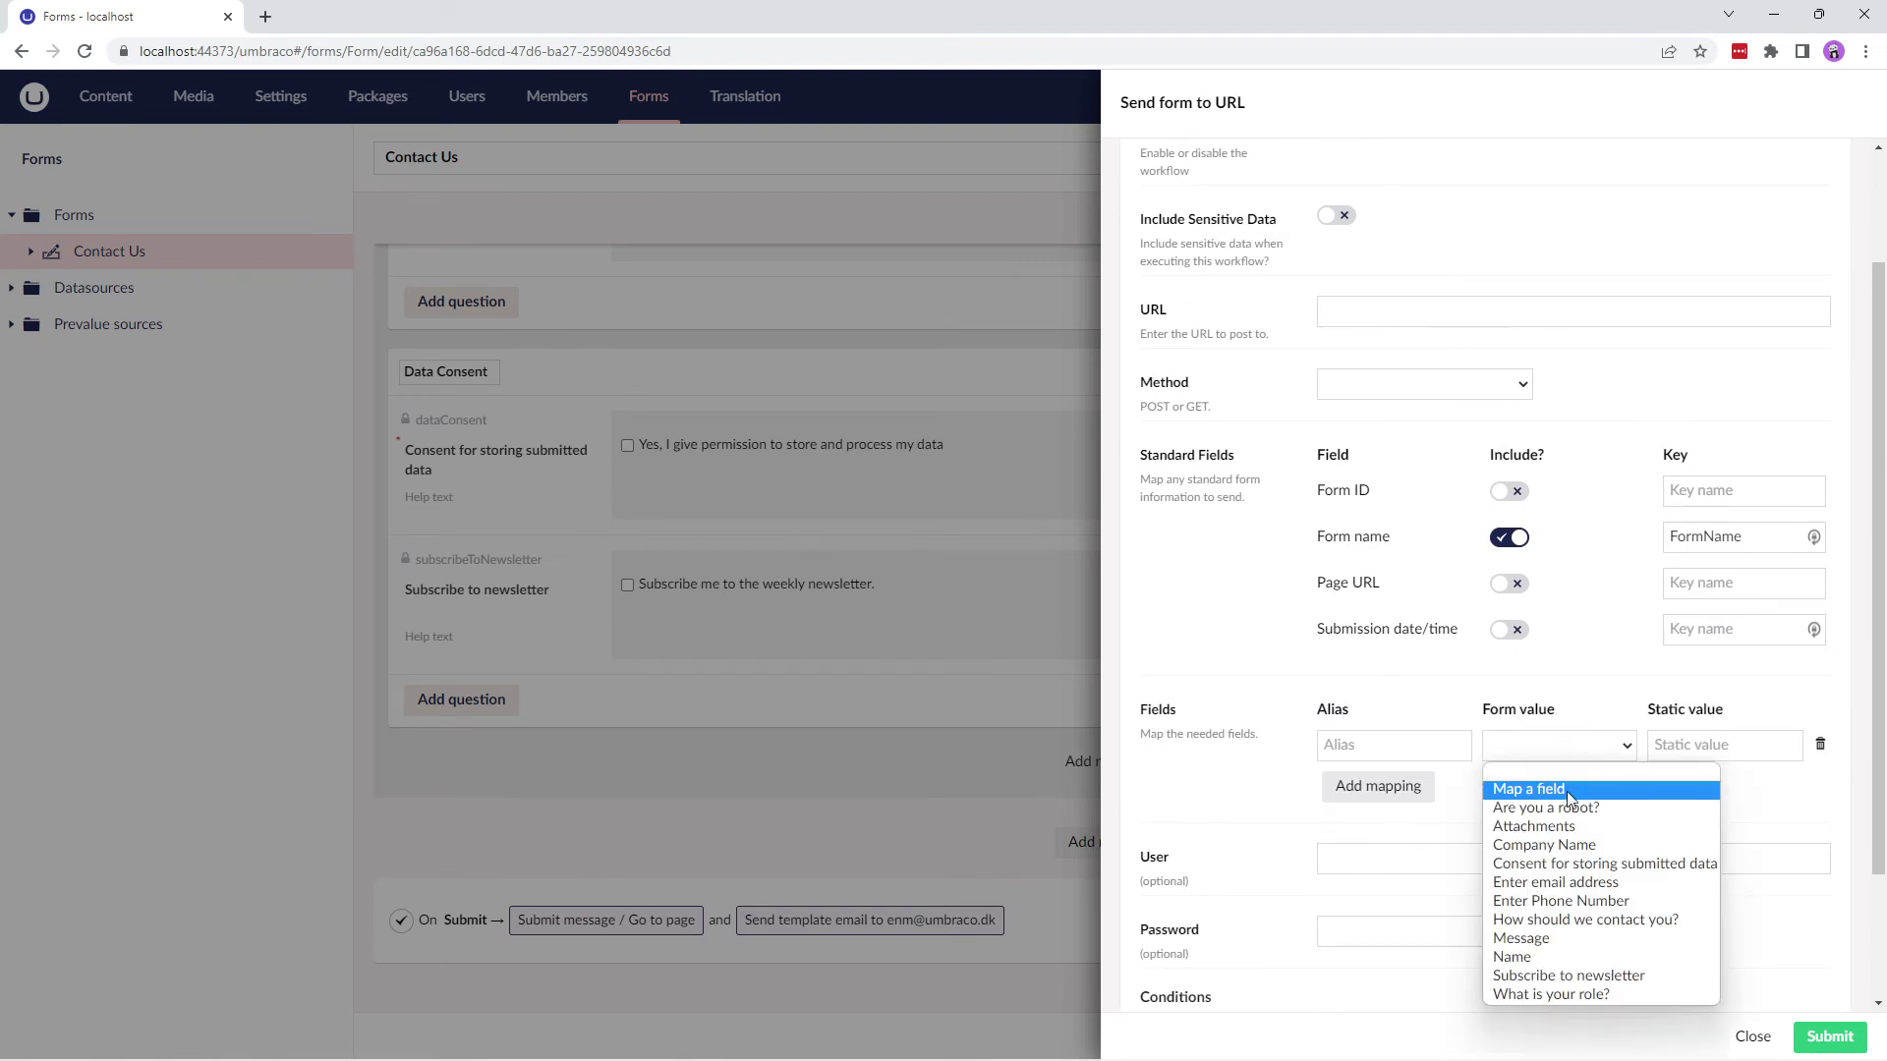
pyautogui.click(1568, 776)
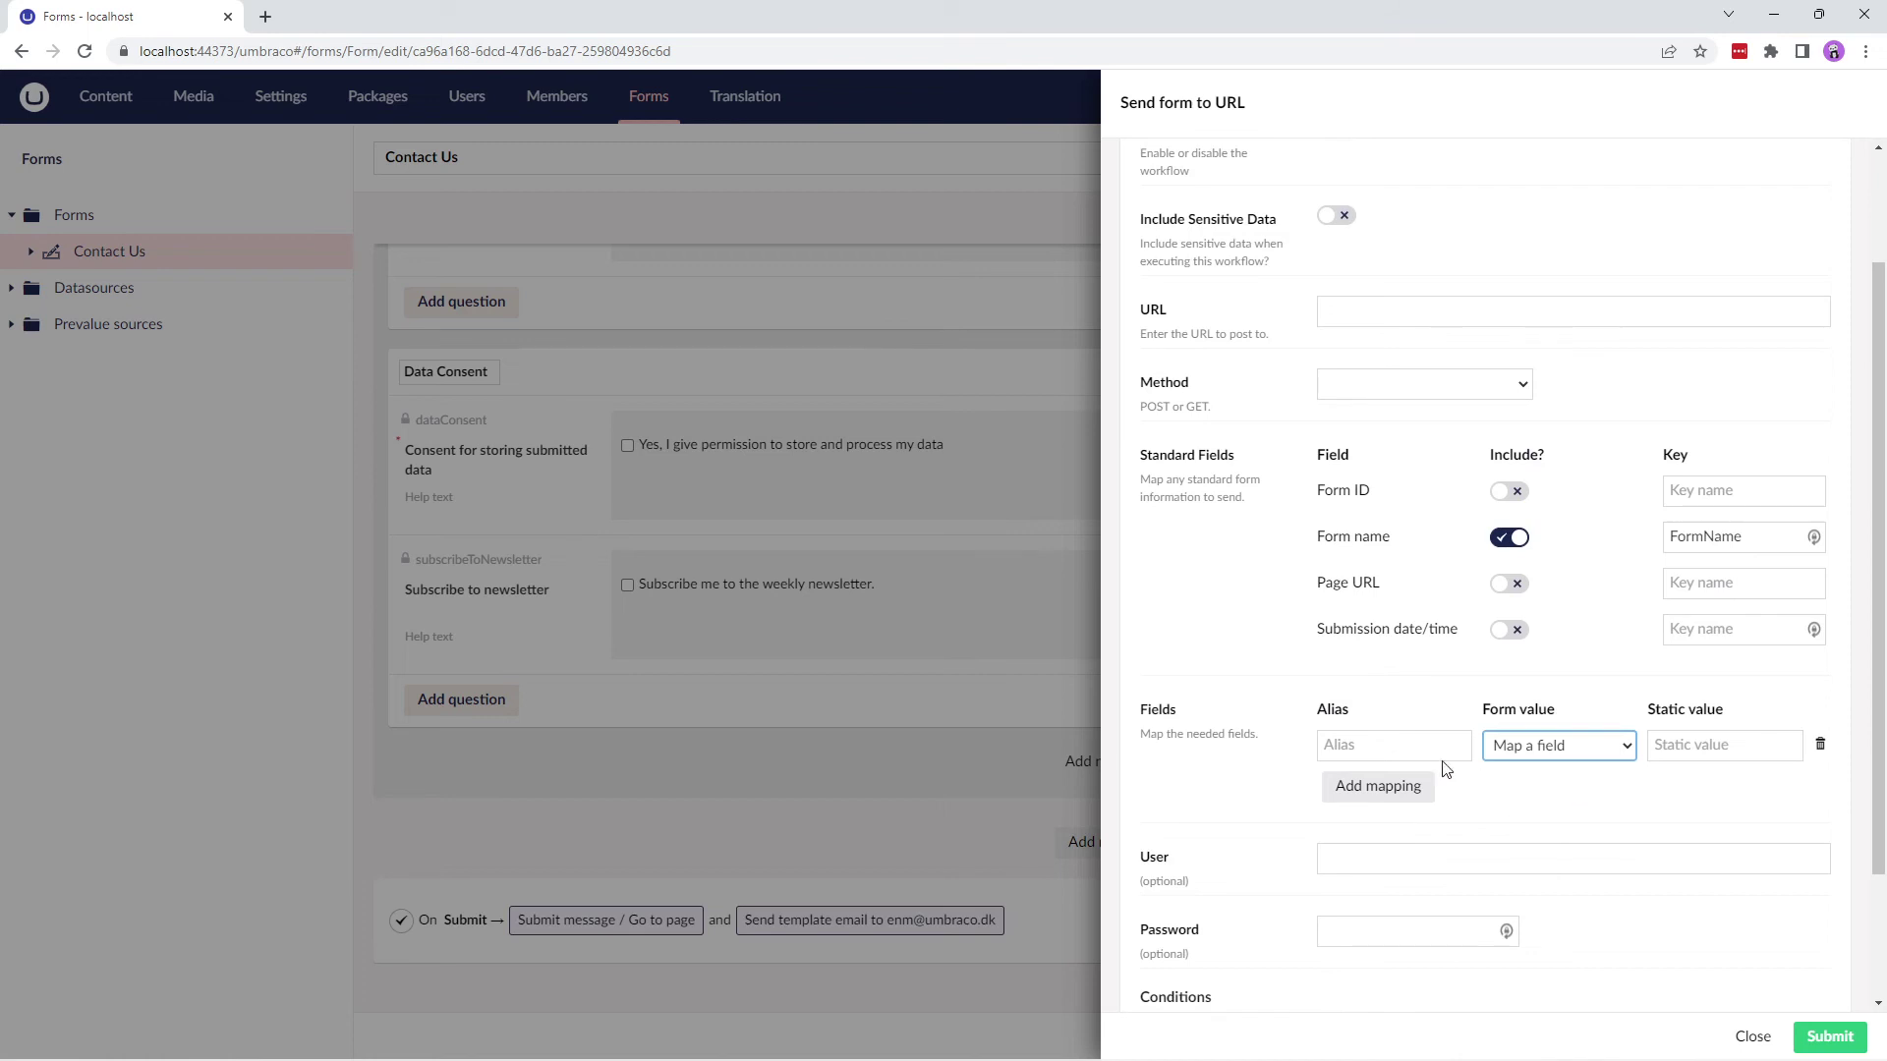
pyautogui.click(1820, 745)
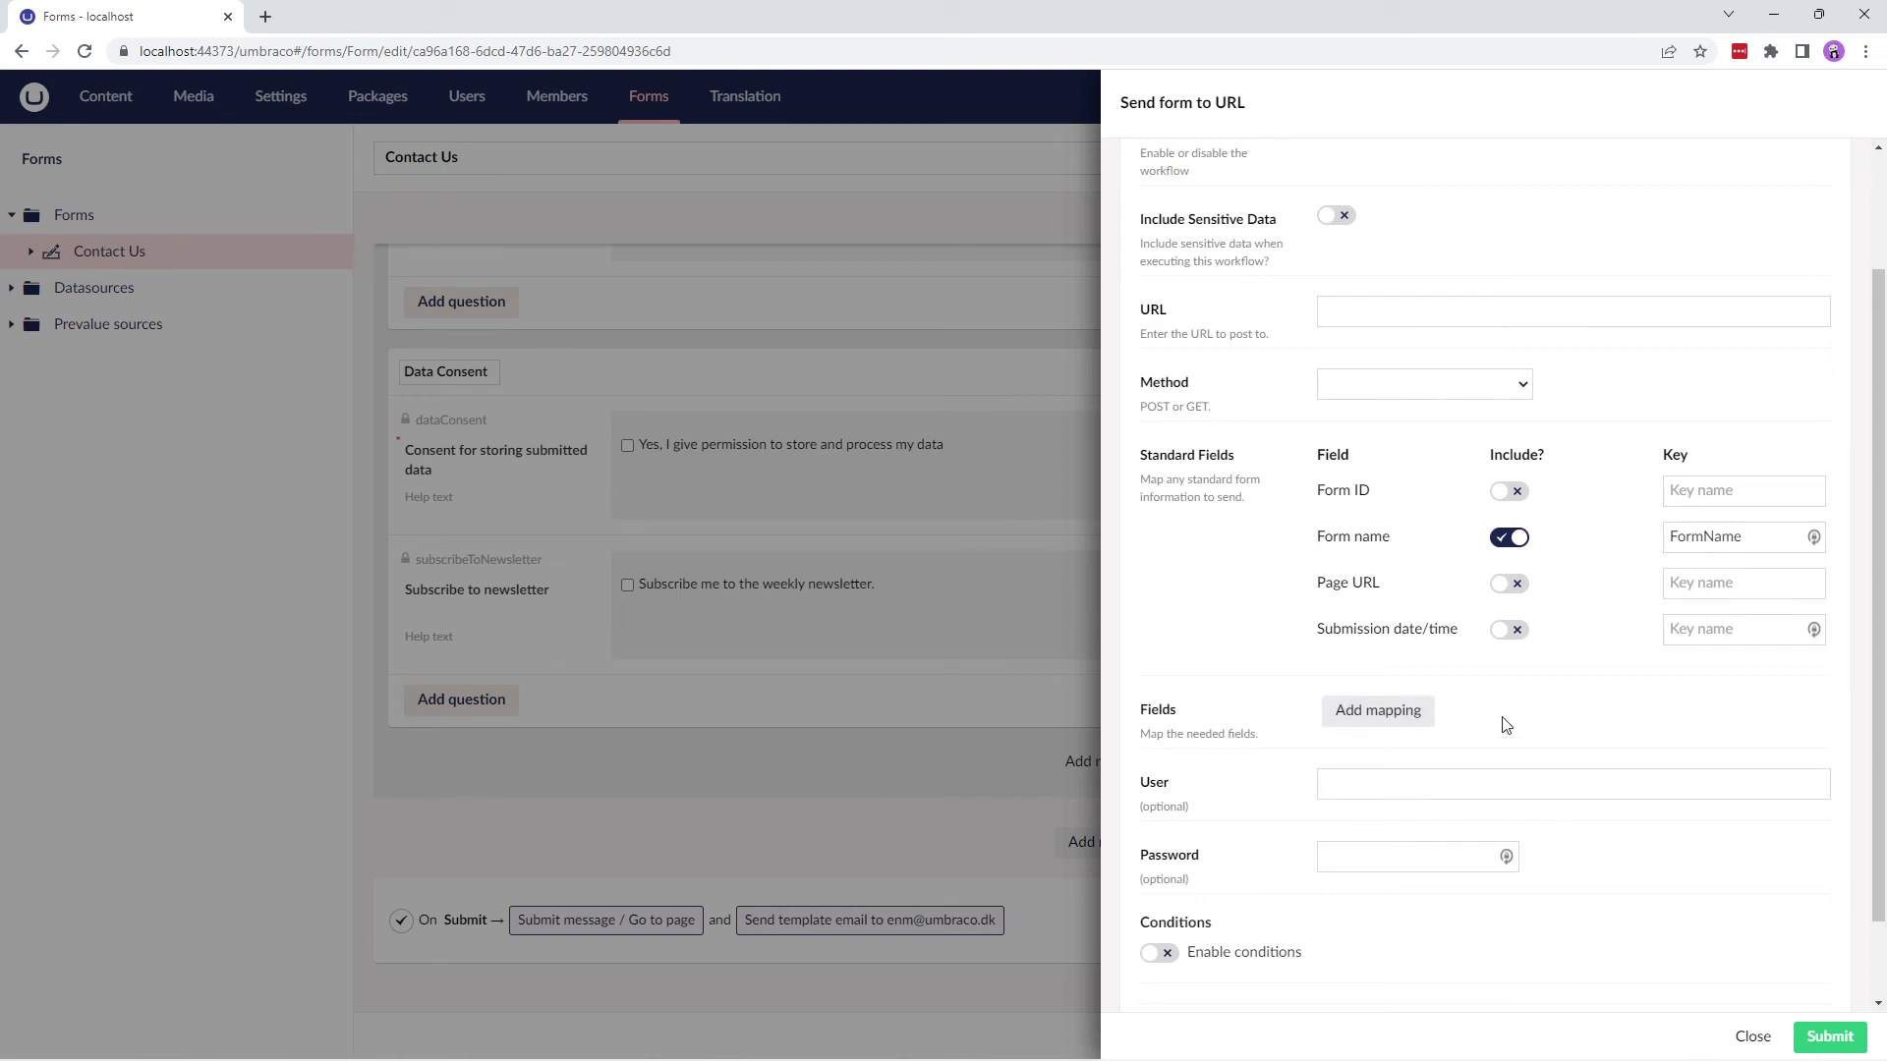
pyautogui.scroll(-1, 1505, 725)
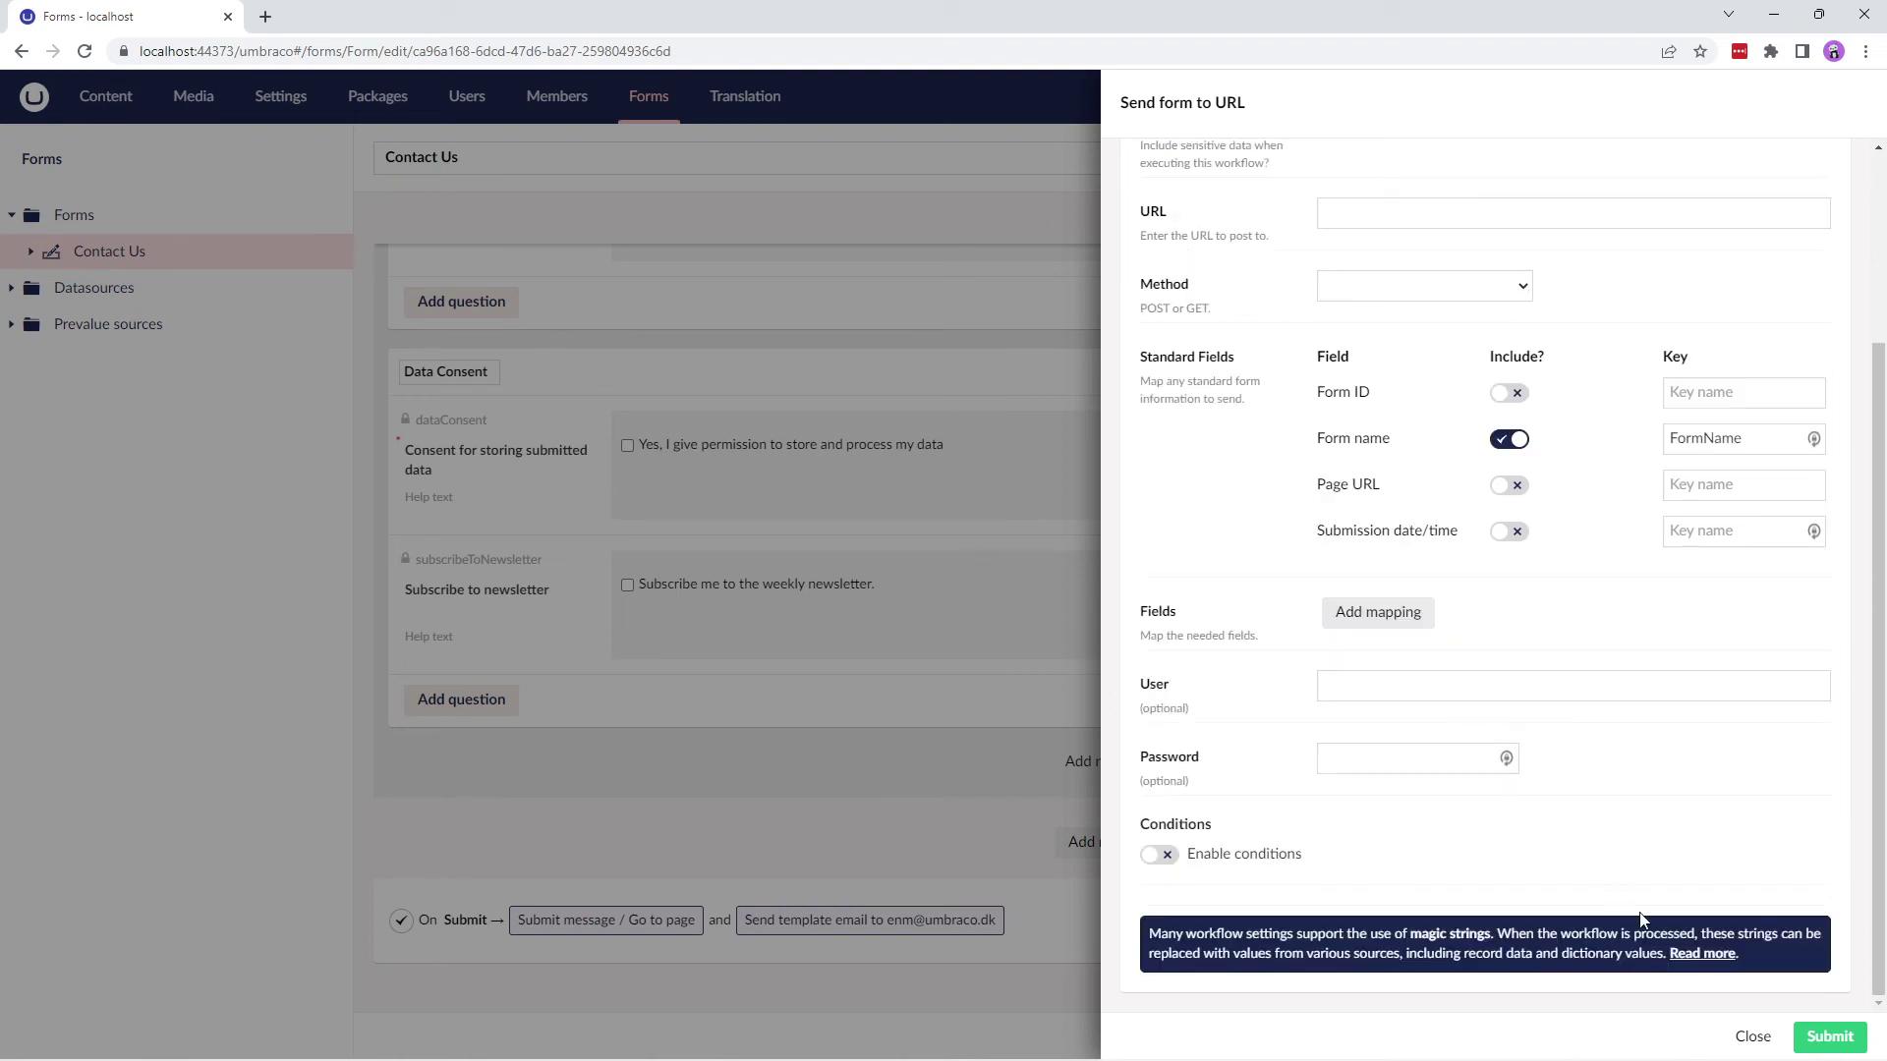
pyautogui.click(1752, 1036)
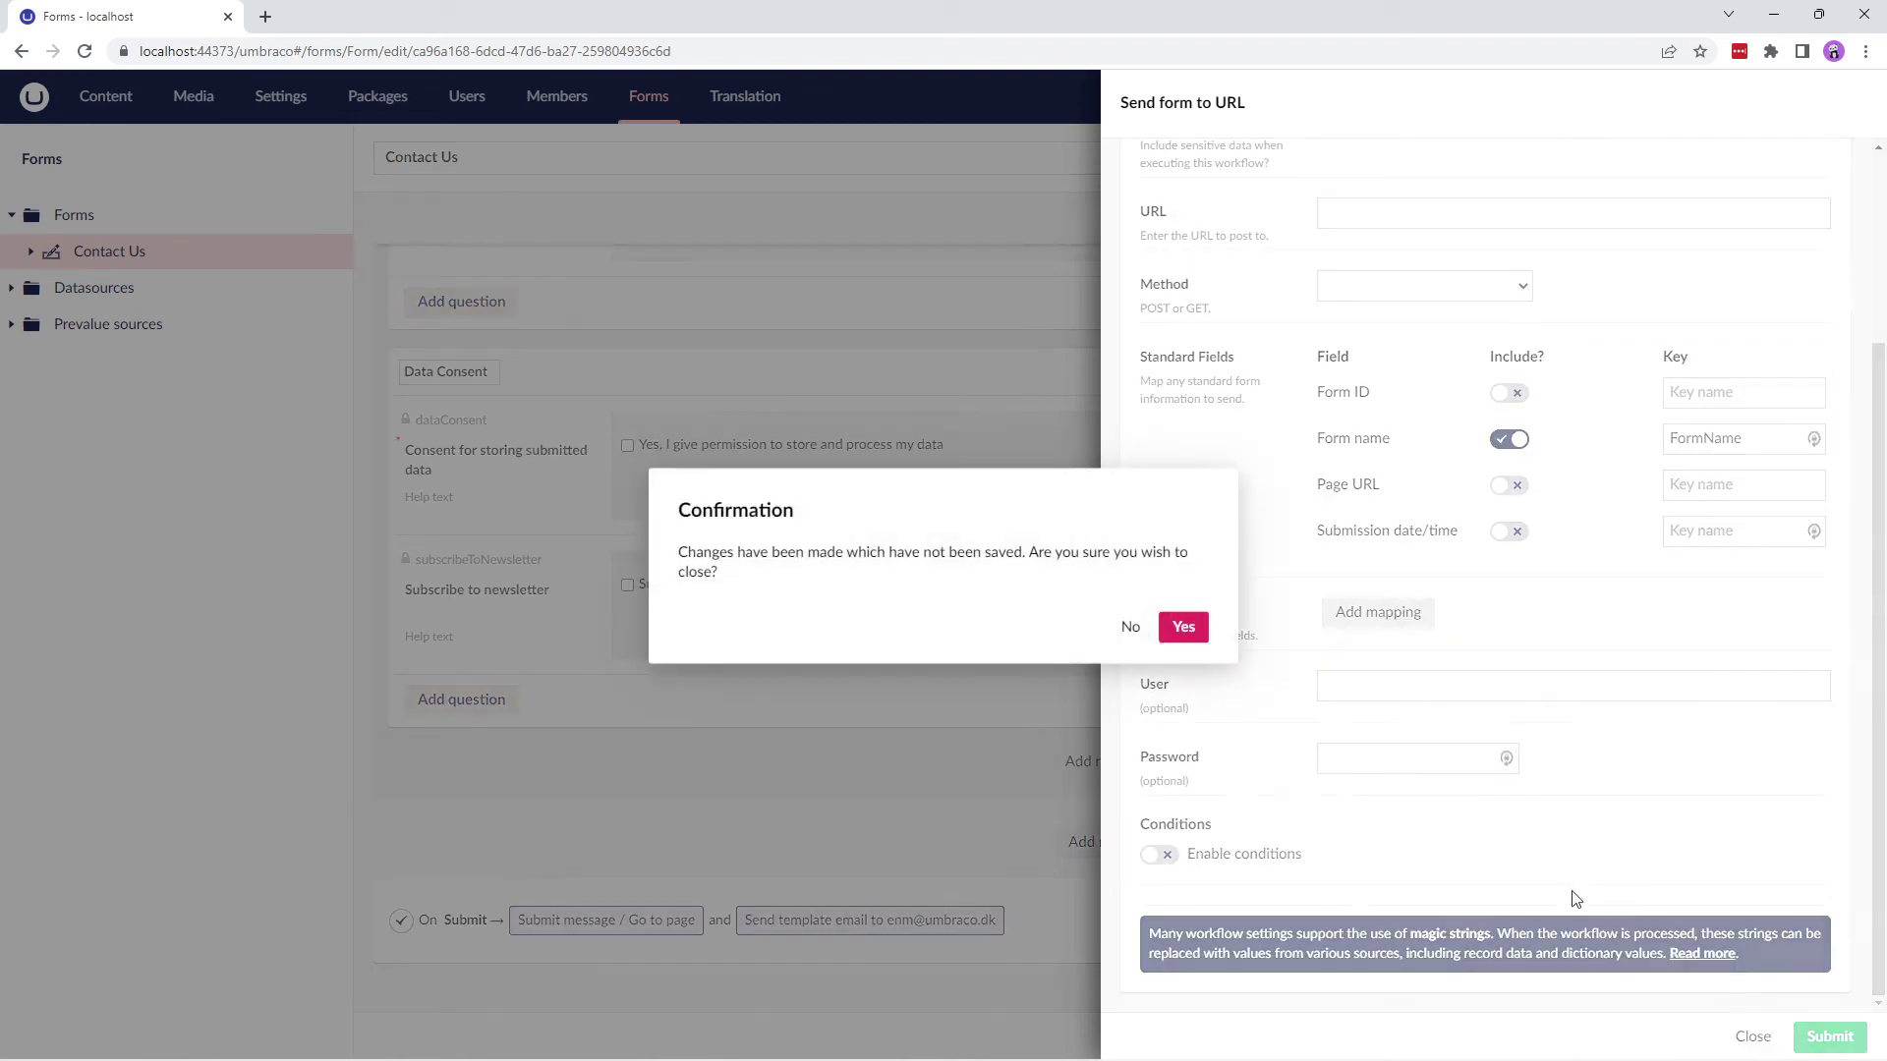
# Discard the Send form to URL draft and review the Send XSLT transformed email settings.
pyautogui.click(1189, 633)
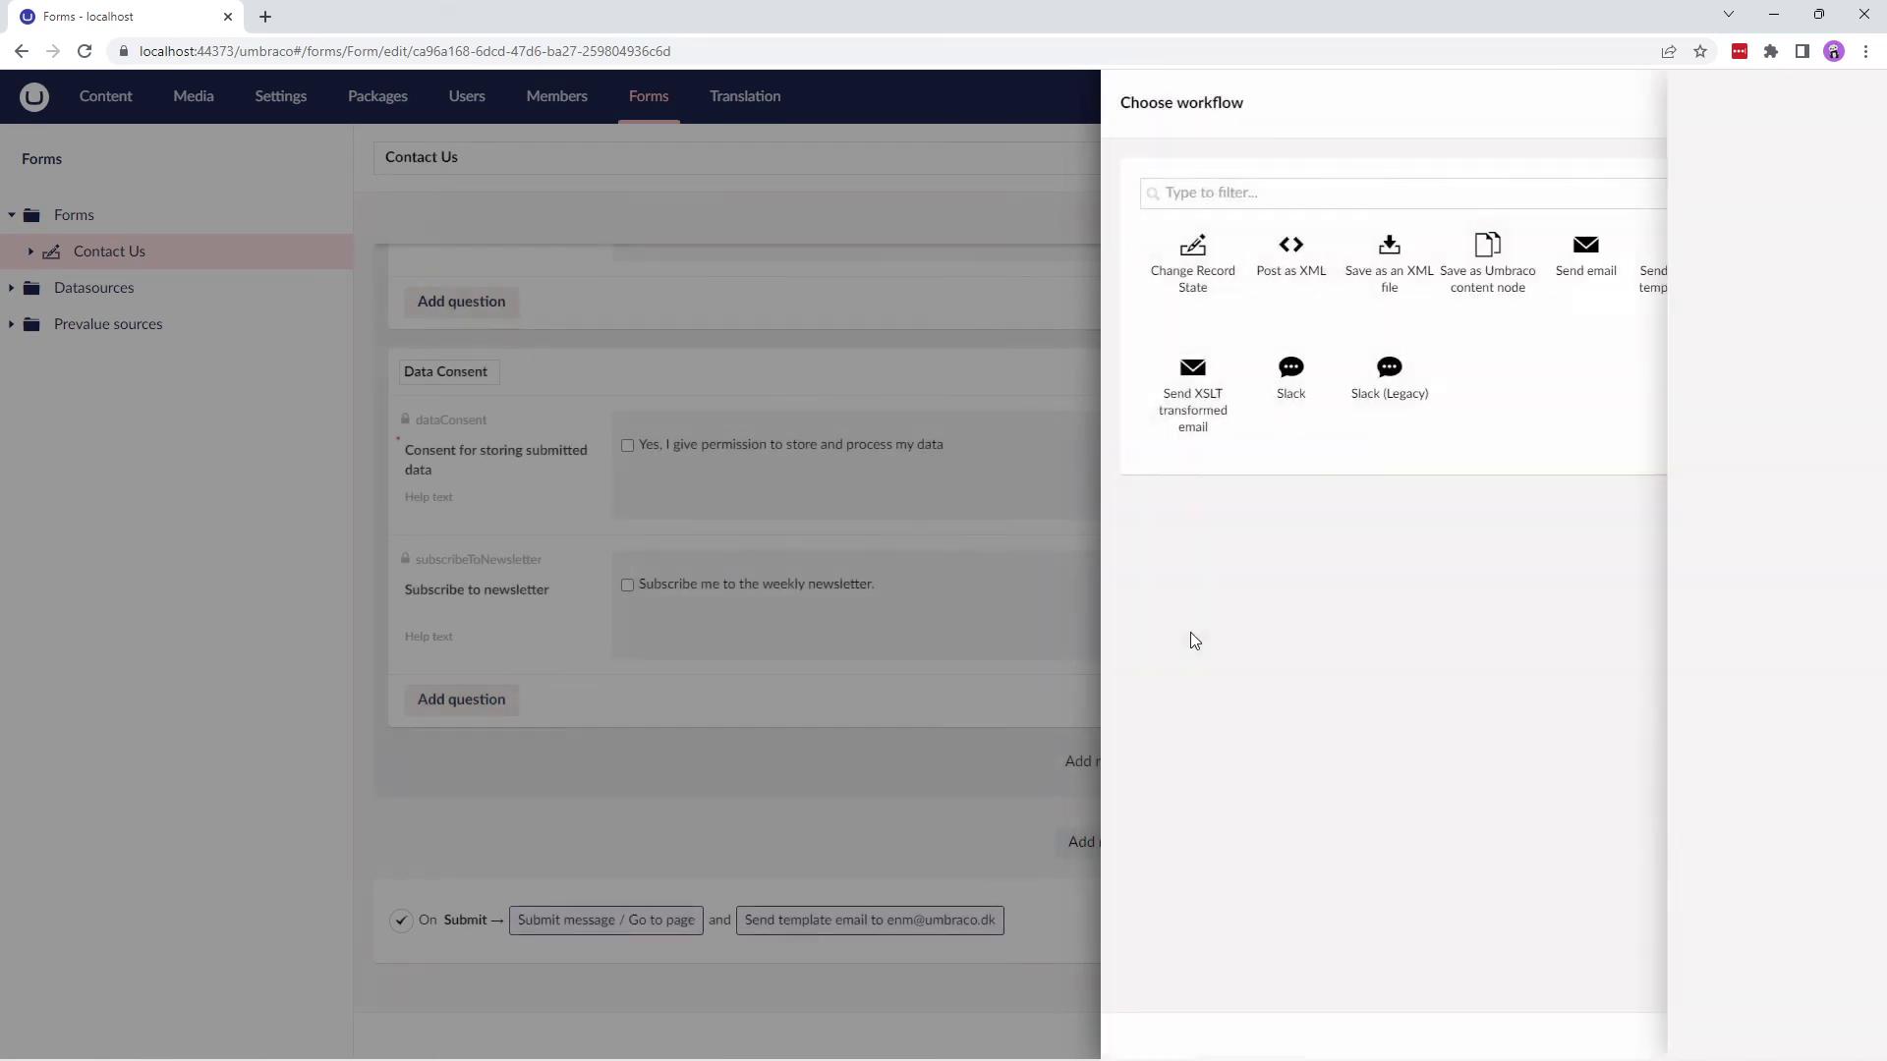
pyautogui.click(1199, 411)
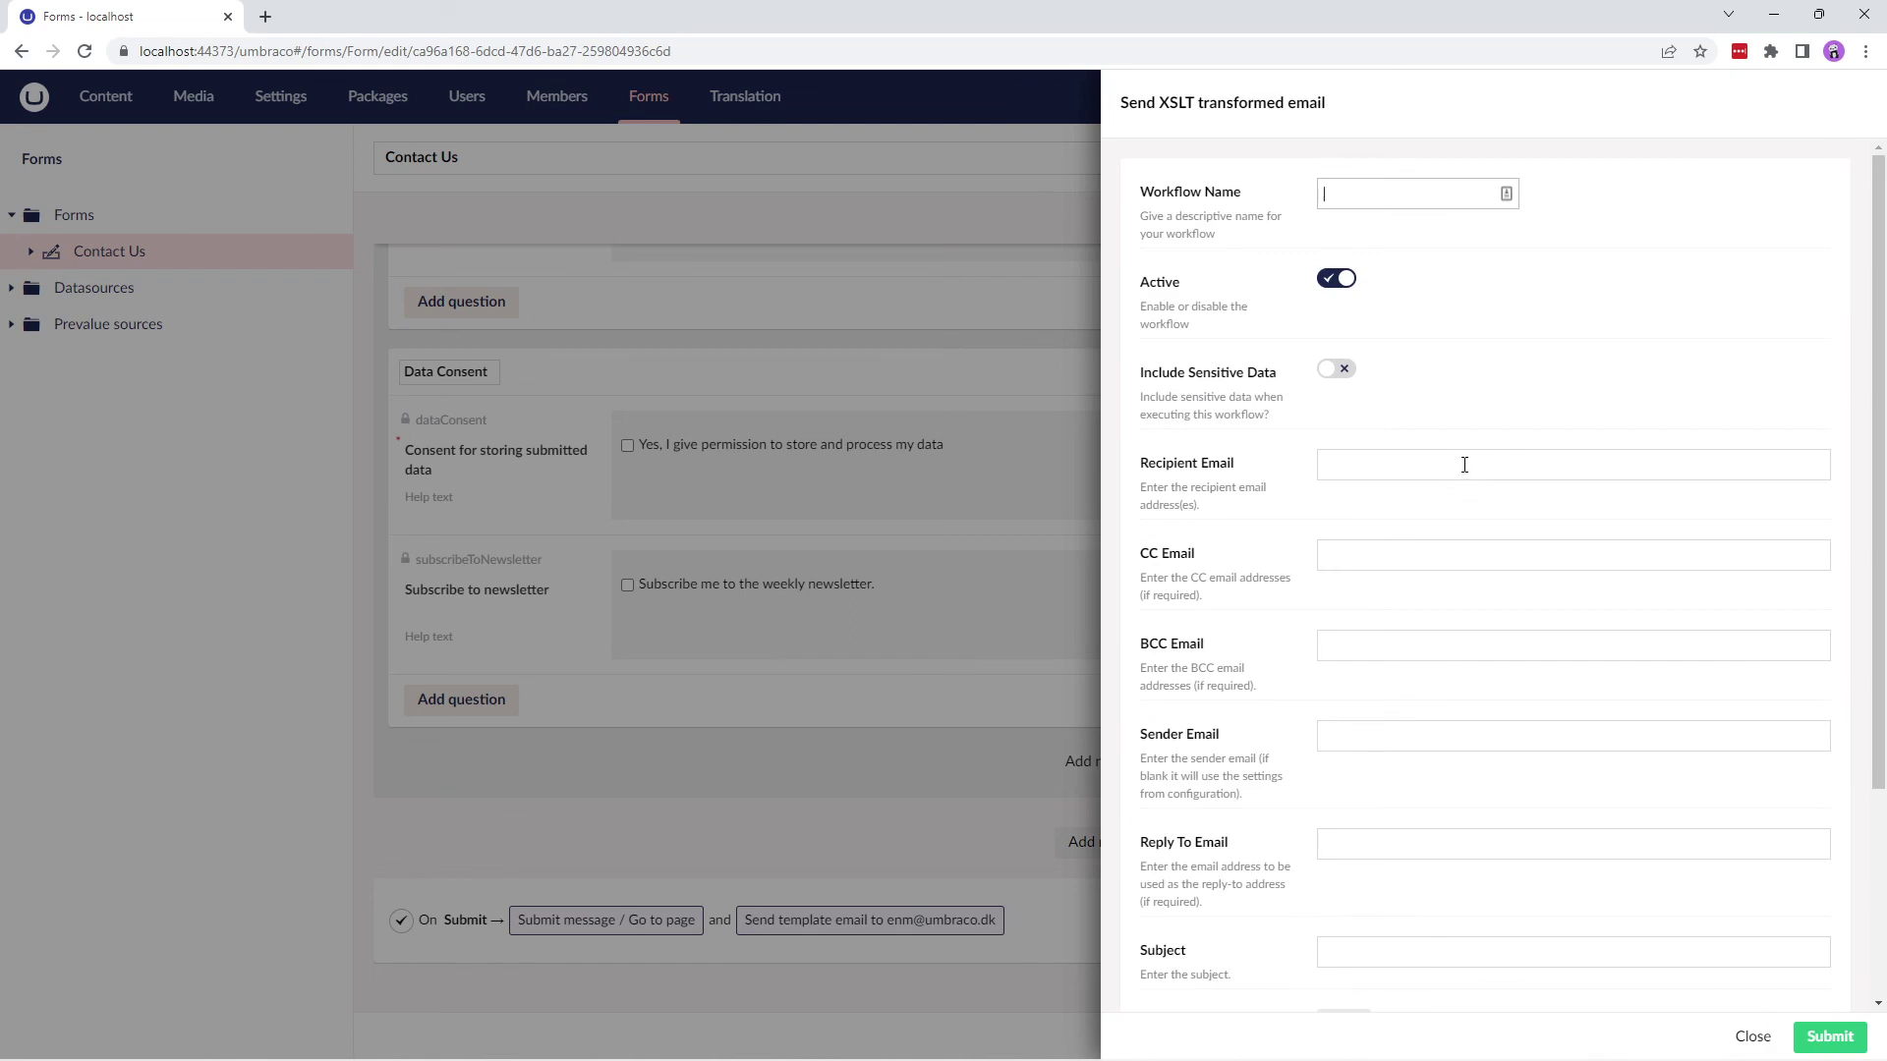
pyautogui.scroll(-3, 1464, 465)
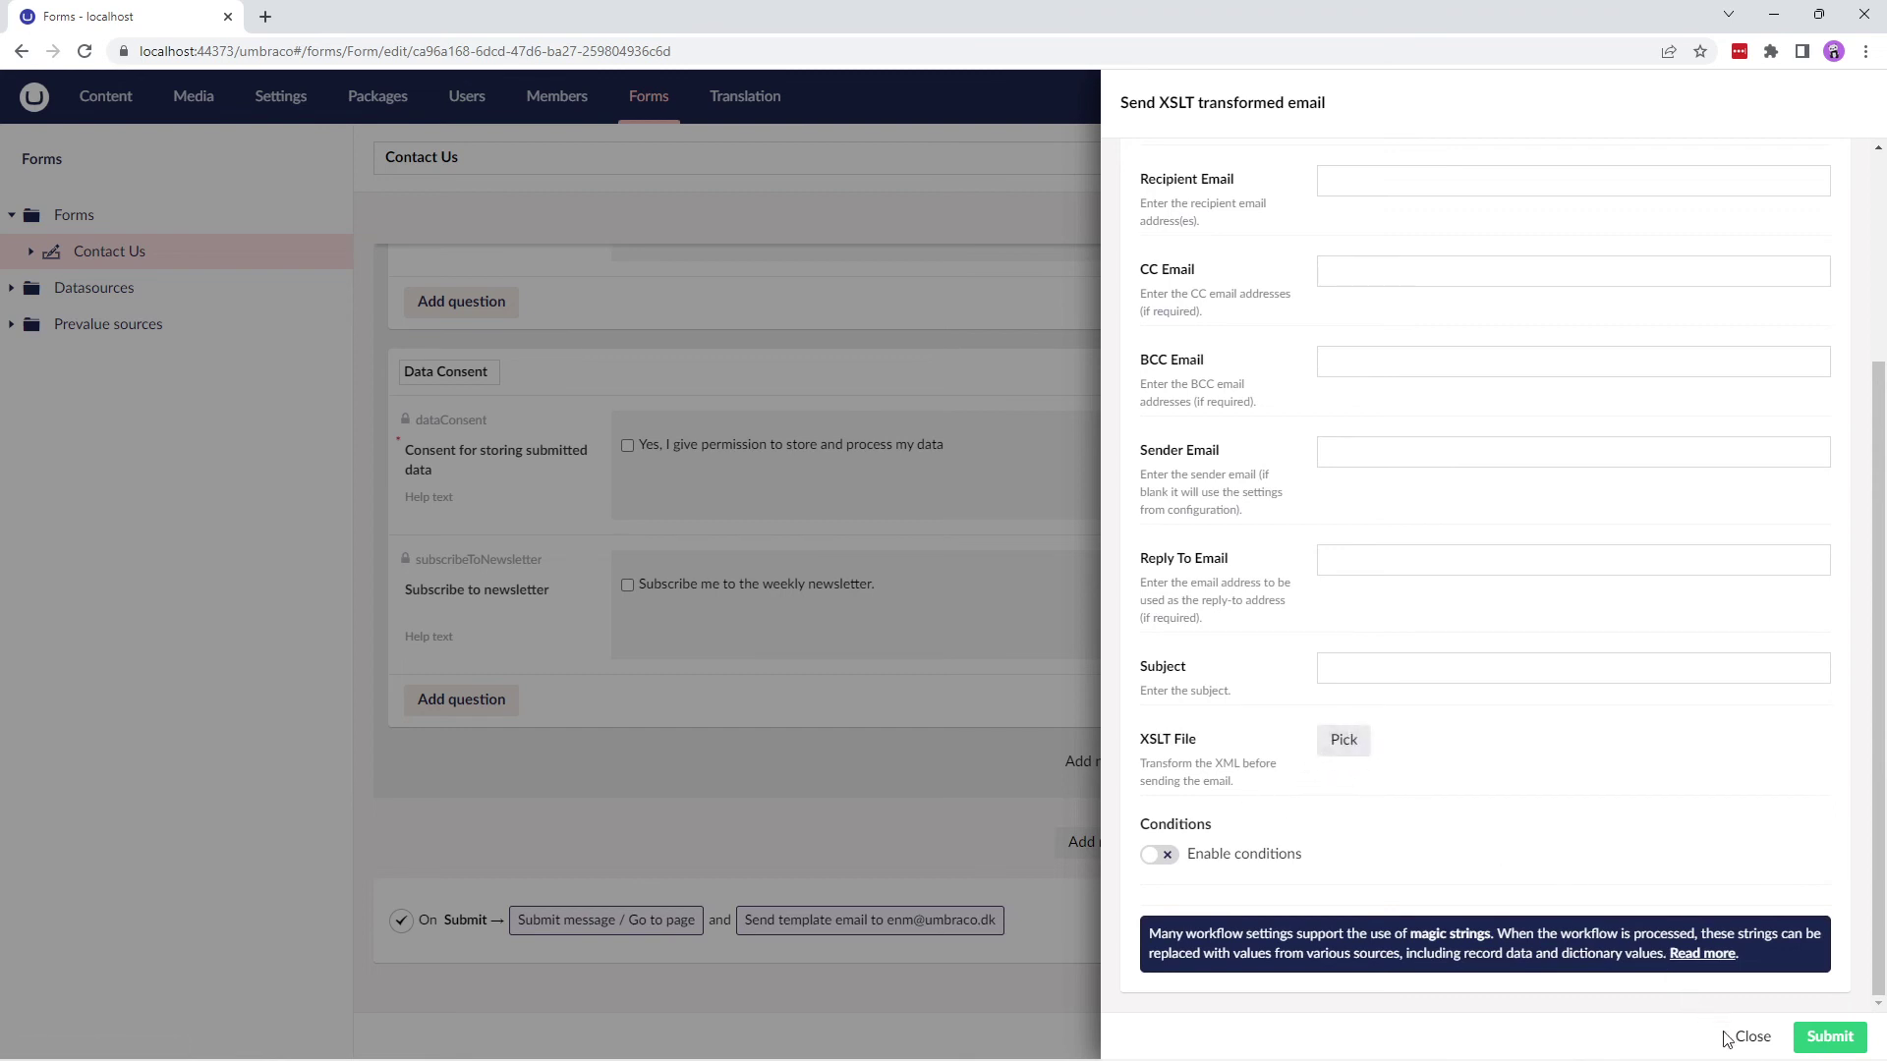
pyautogui.click(1752, 1036)
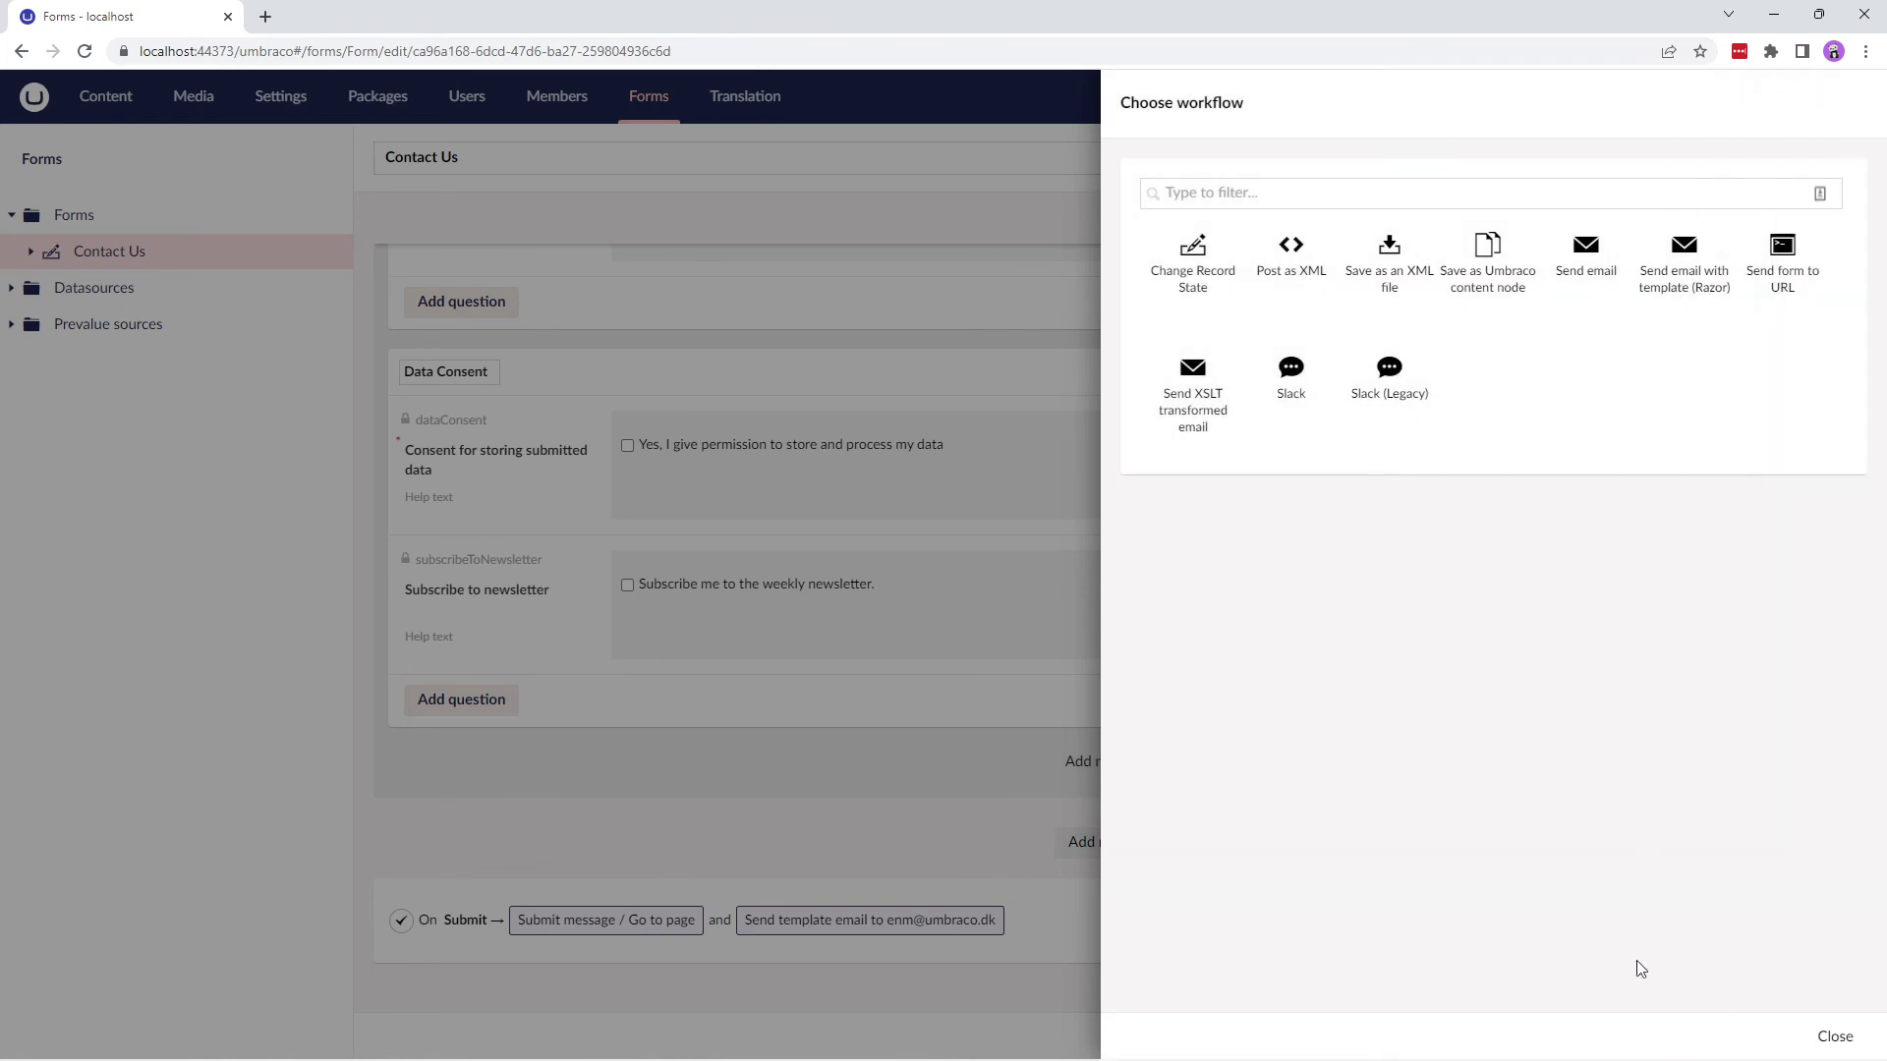
# Review the Slack workflow settings, including the Webhook URL field, and close them unsaved.
pyautogui.click(1291, 393)
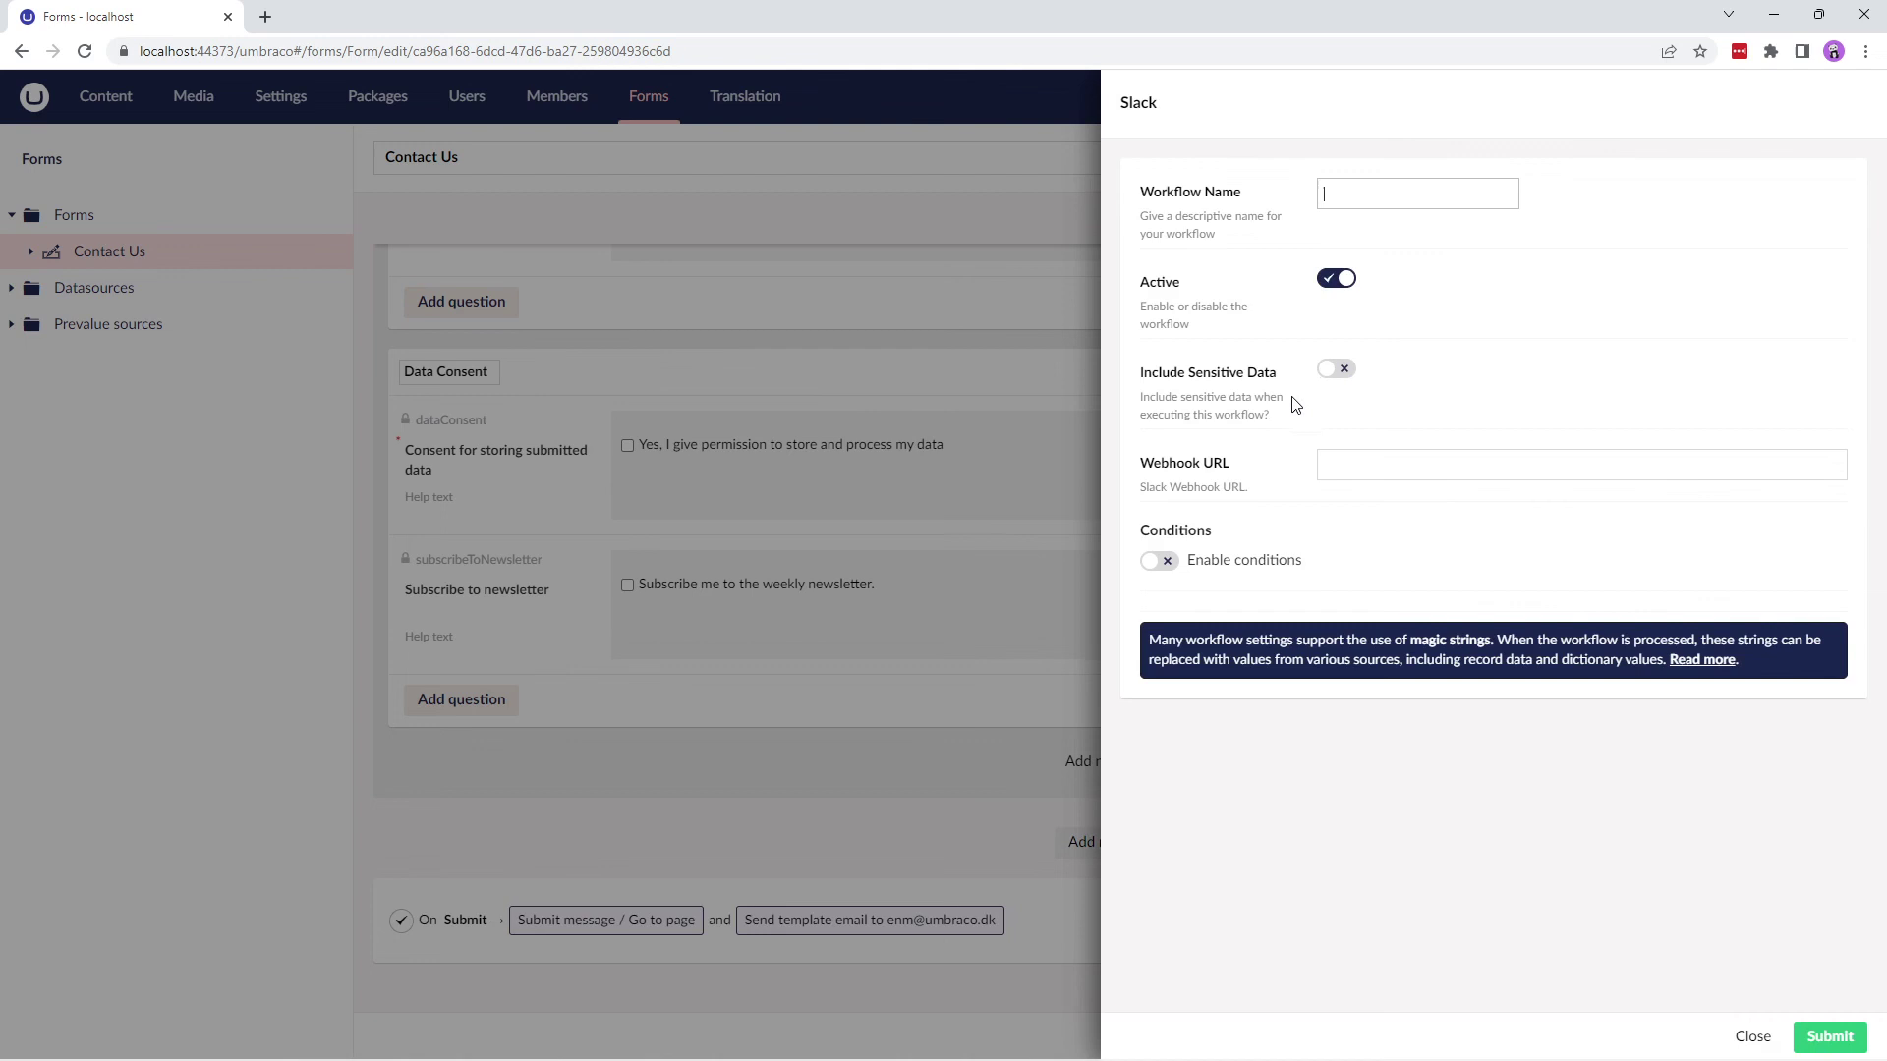
pyautogui.click(1371, 472)
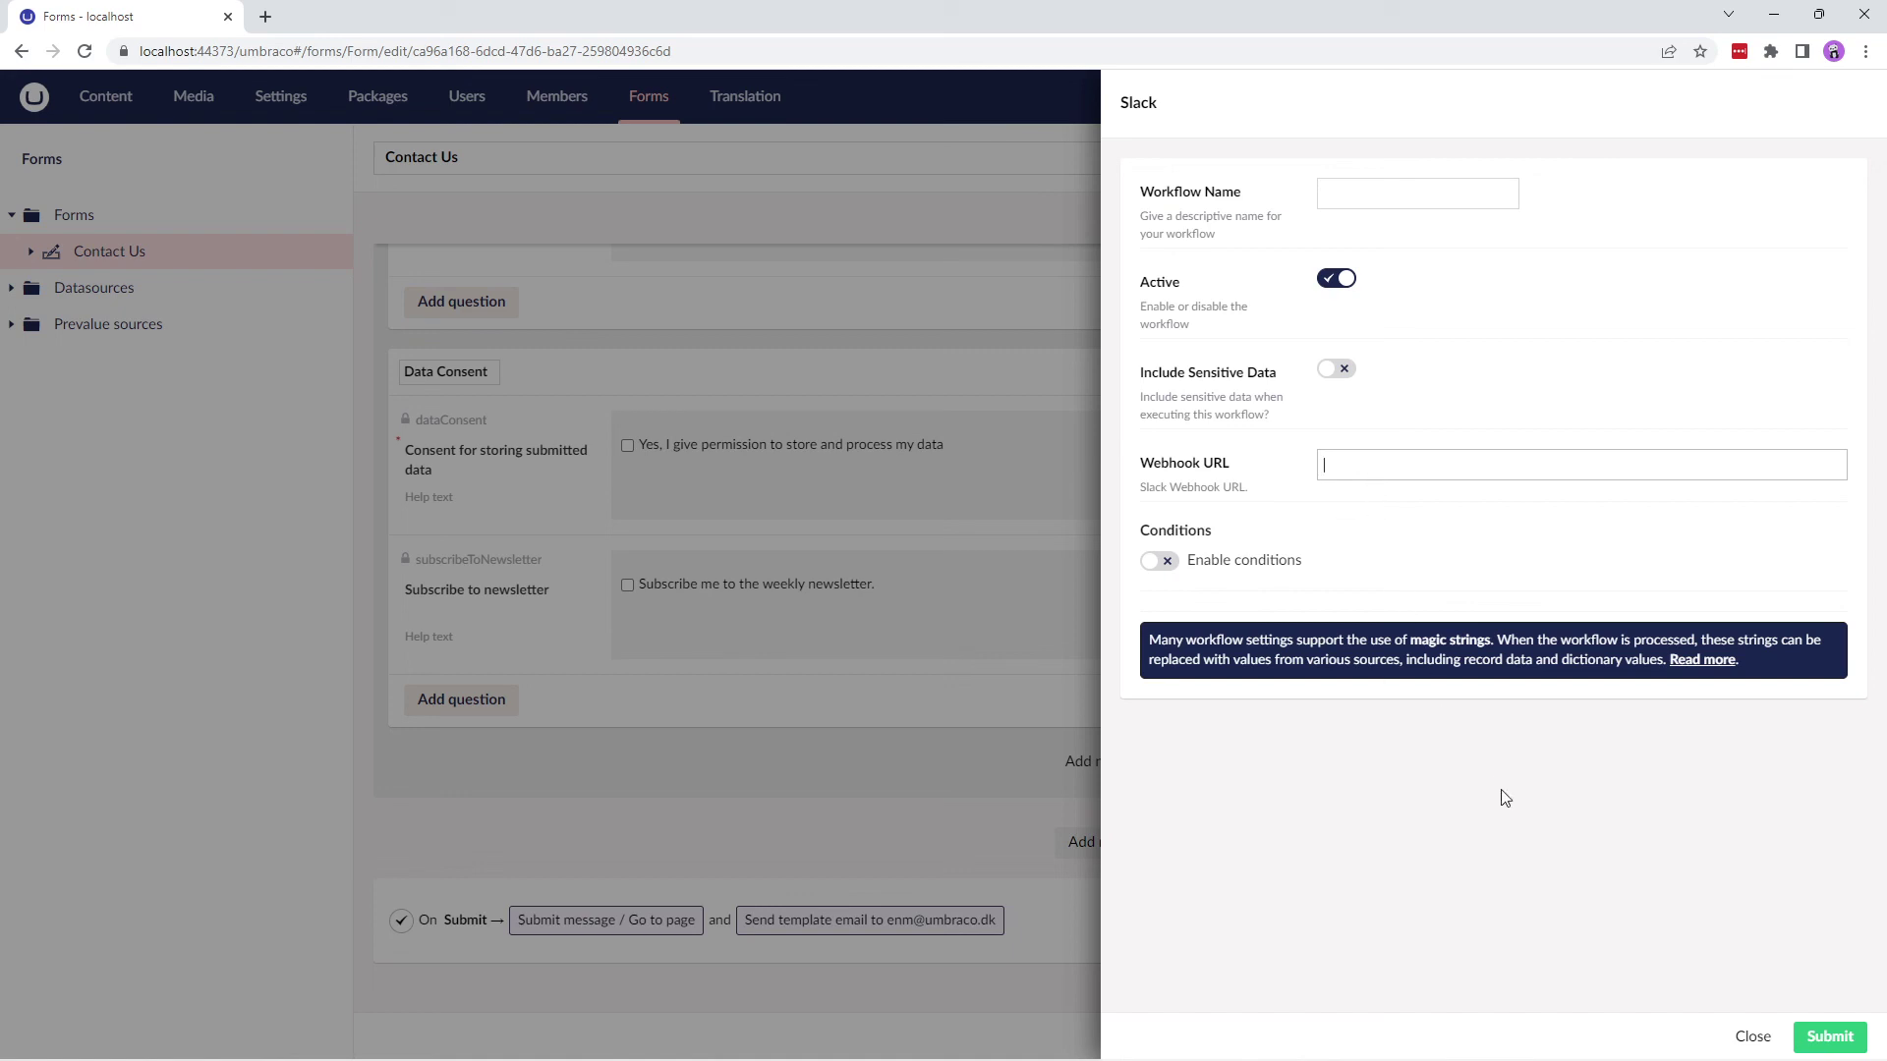
pyautogui.click(1751, 1038)
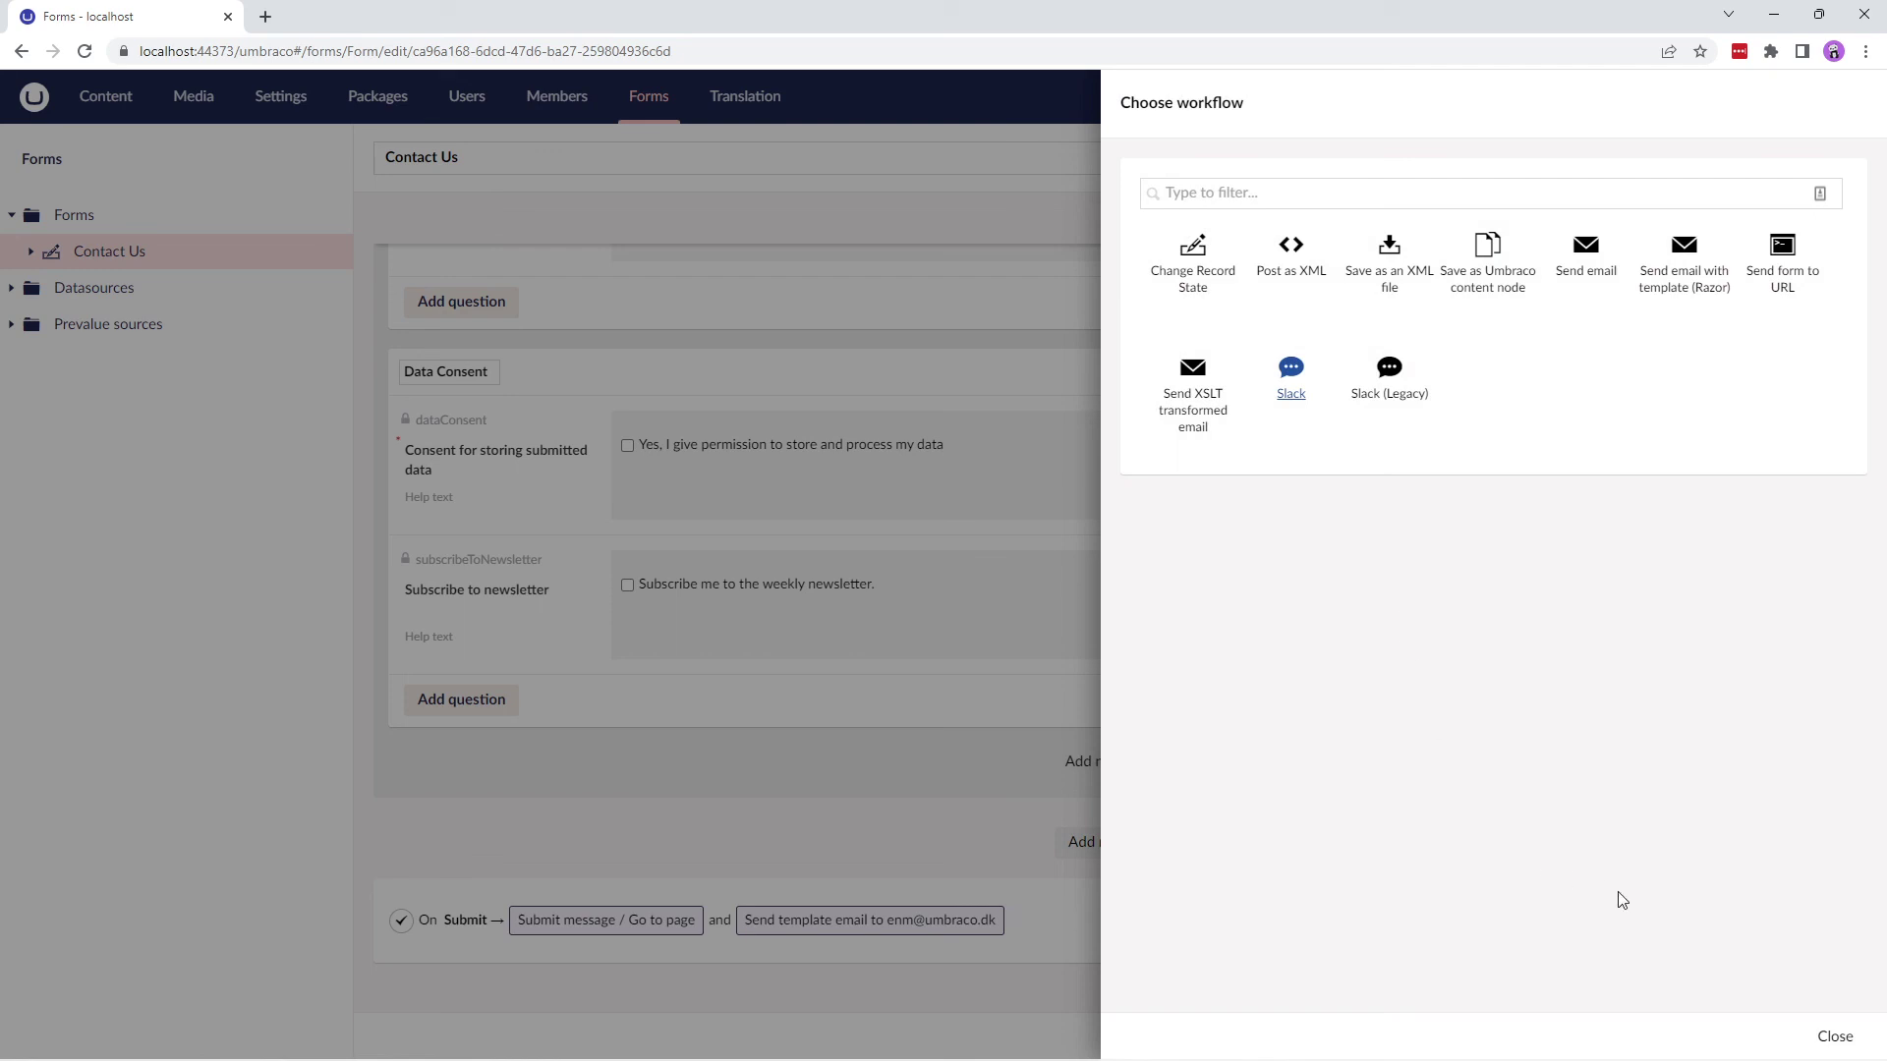
# Close the workflow type picker and the Workflows panel to return to the Contact Us designer.
pyautogui.click(1837, 1040)
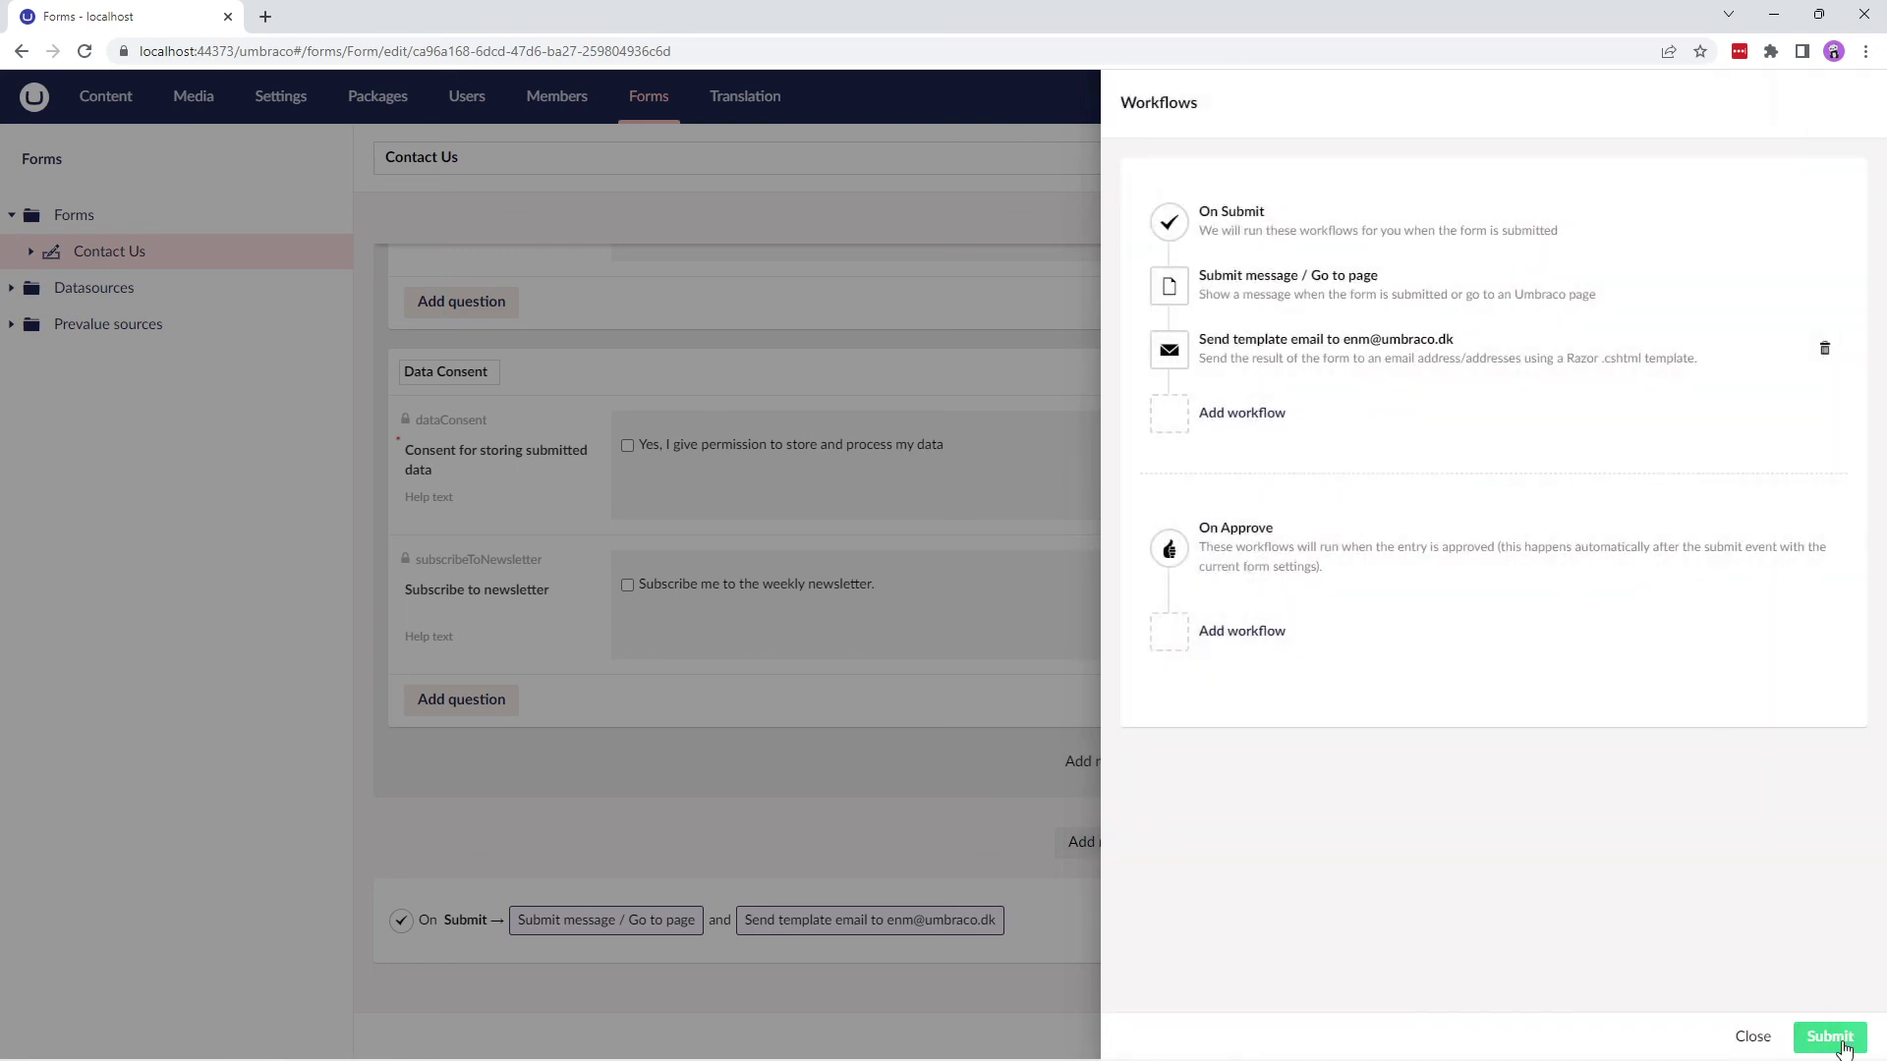
pyautogui.click(1753, 1037)
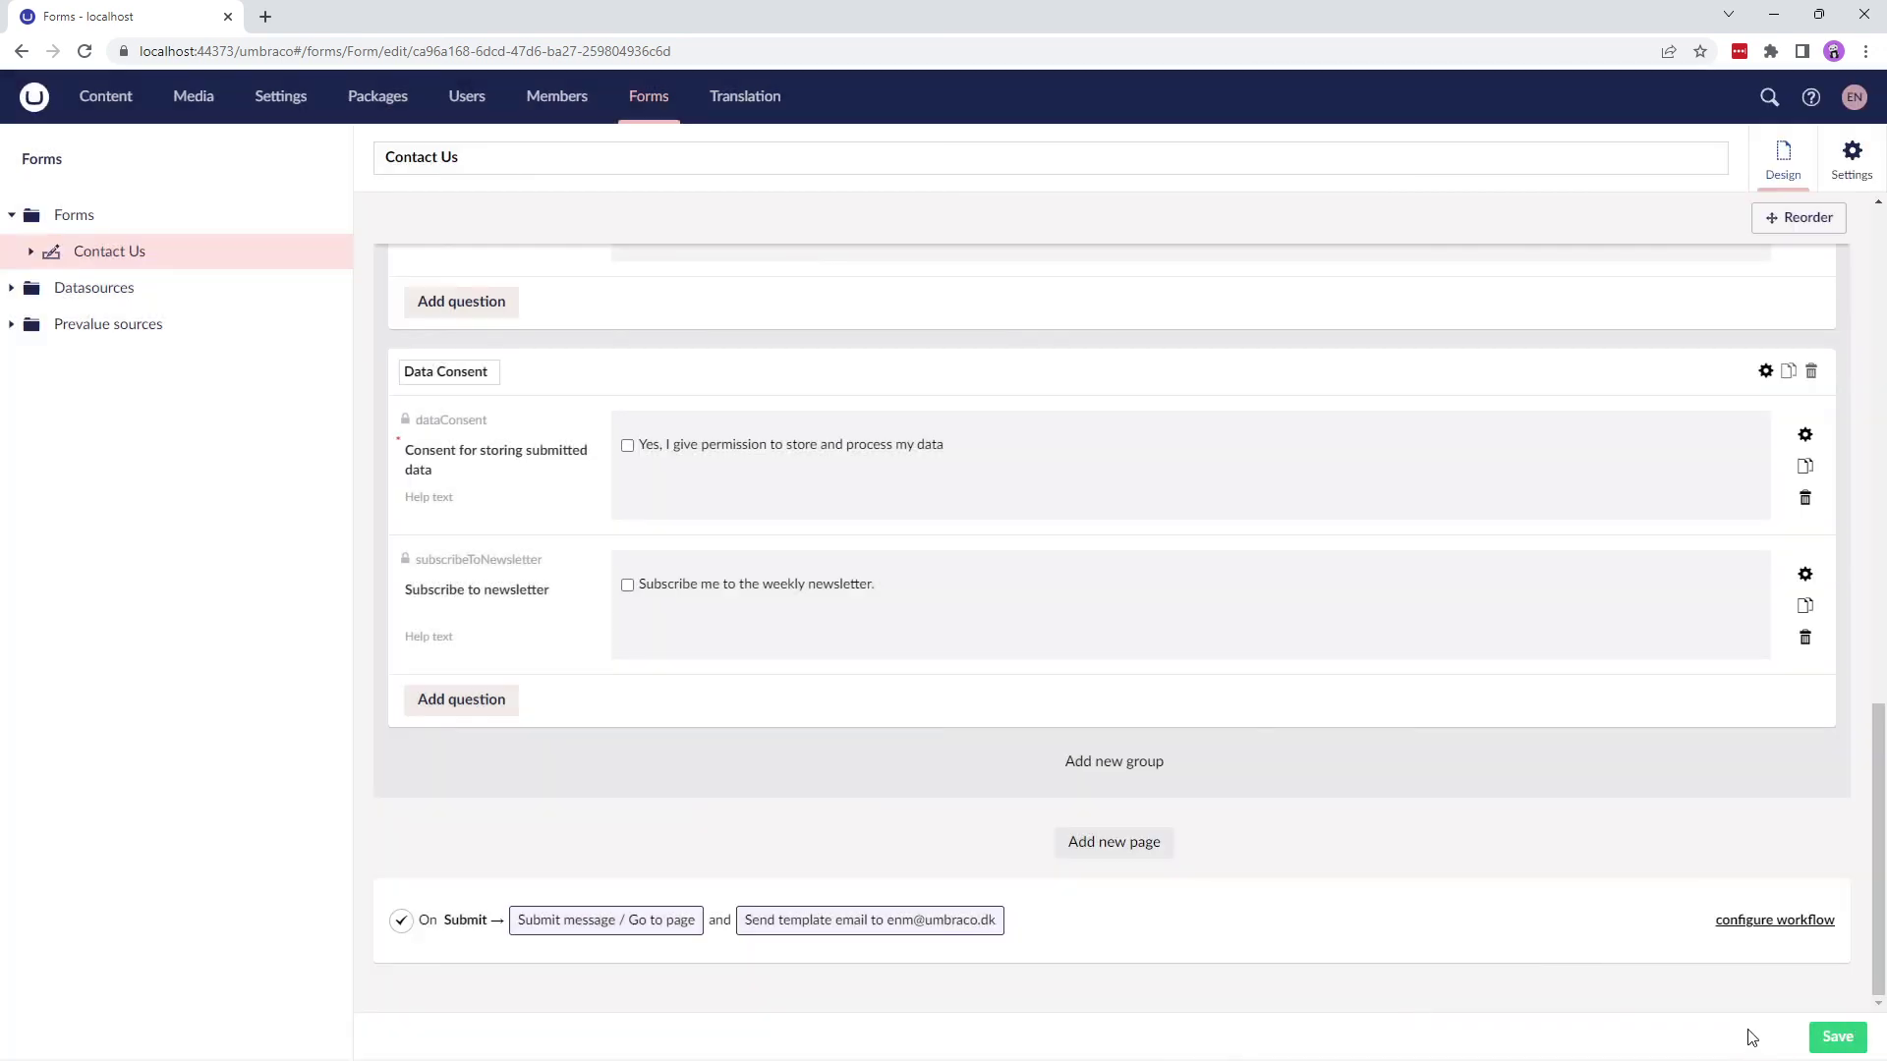